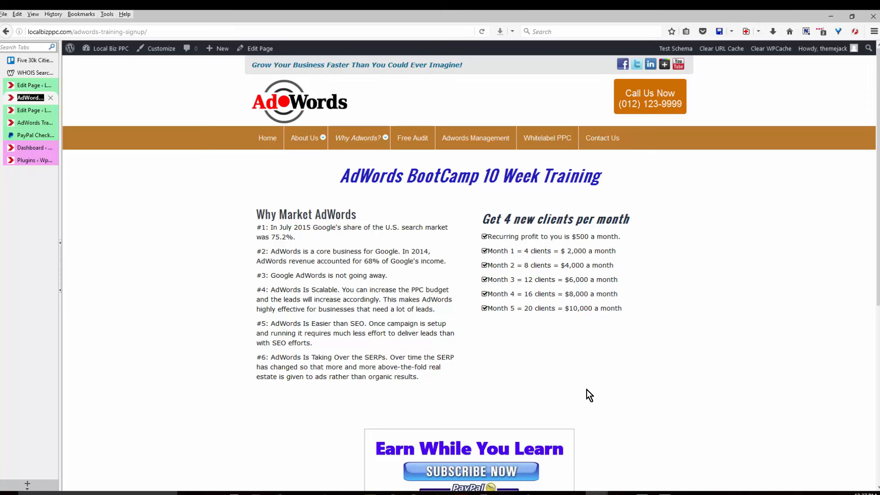
Scroll to the Subscribe Now PayPal box and open the $497.00 Websites checkout.
scroll(576, 475, down, 2)
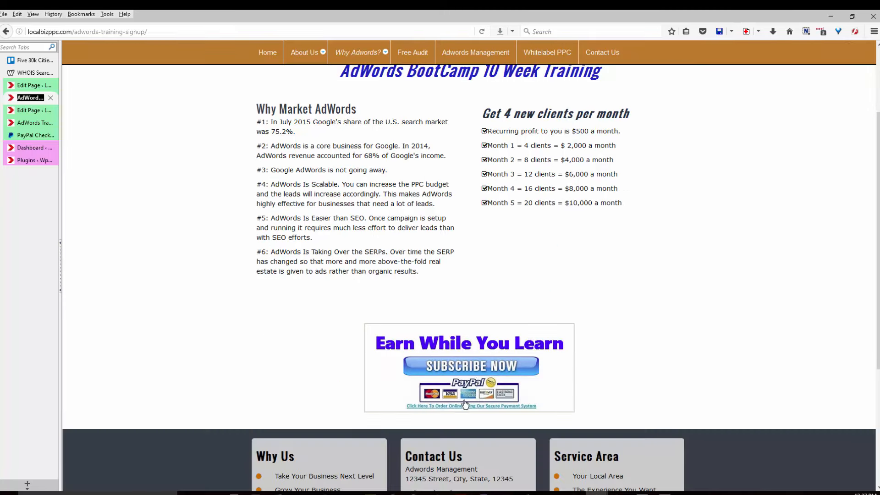
click(469, 367)
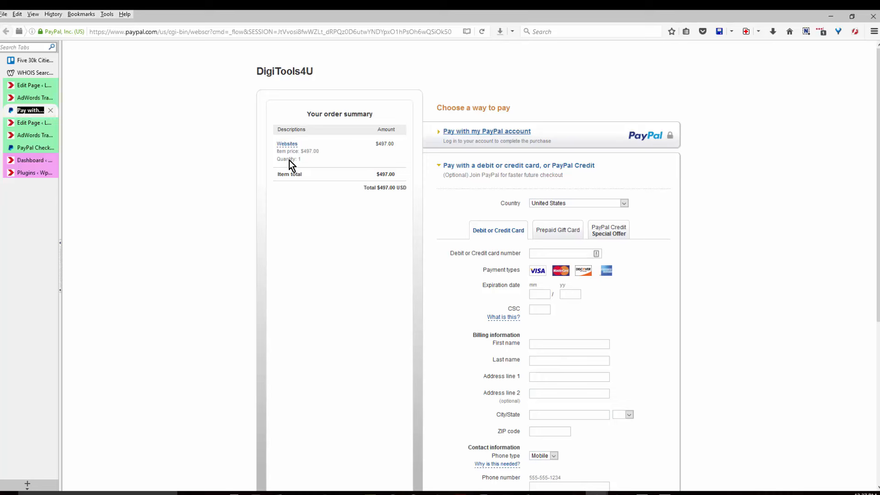
Close the PayPal checkout tab with Ctrl+W to get back to the WordPress dashboard.
key(ctrl+w)
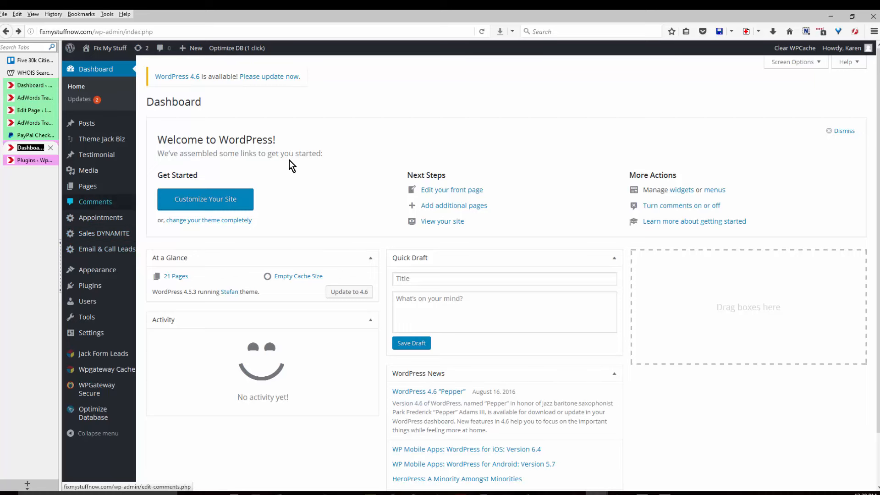
View the details of the active Stefan theme in Appearance > Themes.
mouse_move(97, 270)
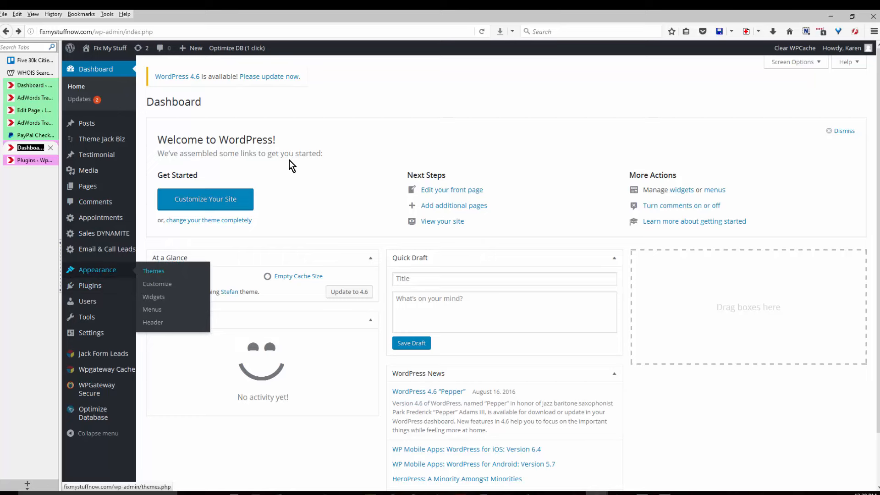
click(153, 271)
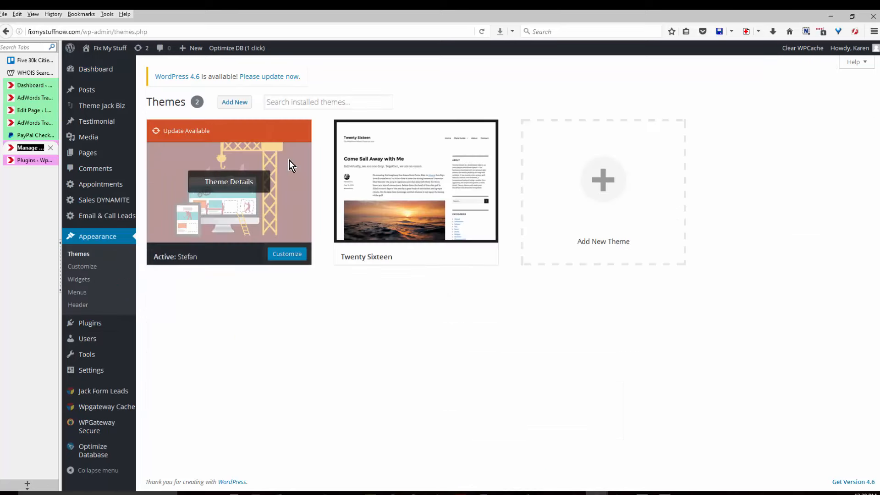
click(290, 161)
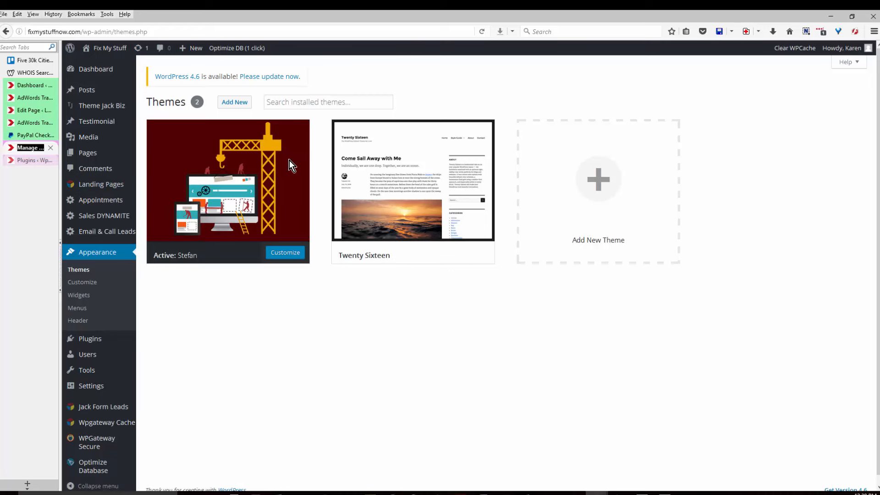
Delete Akismet and Hello Dolly, activate WPGateWay, then go to Local Biz PPC's Landing Pages forms.
key(ctrl+Tab)
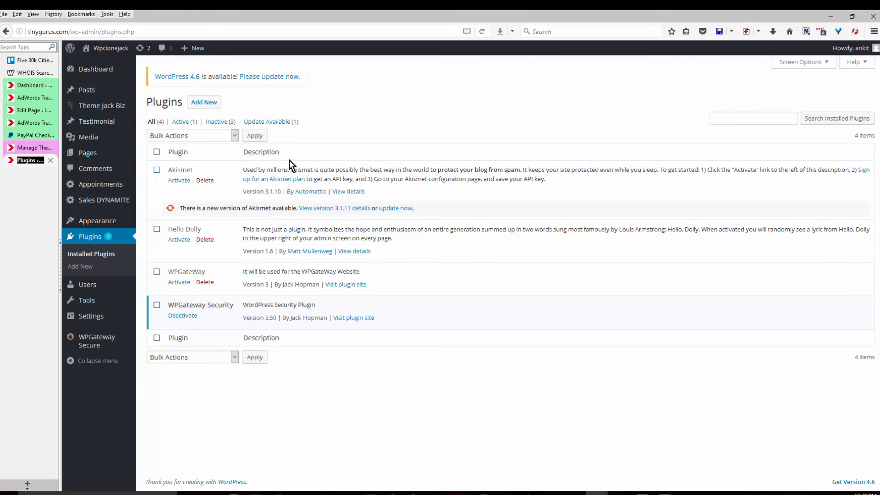
click(156, 170)
click(157, 229)
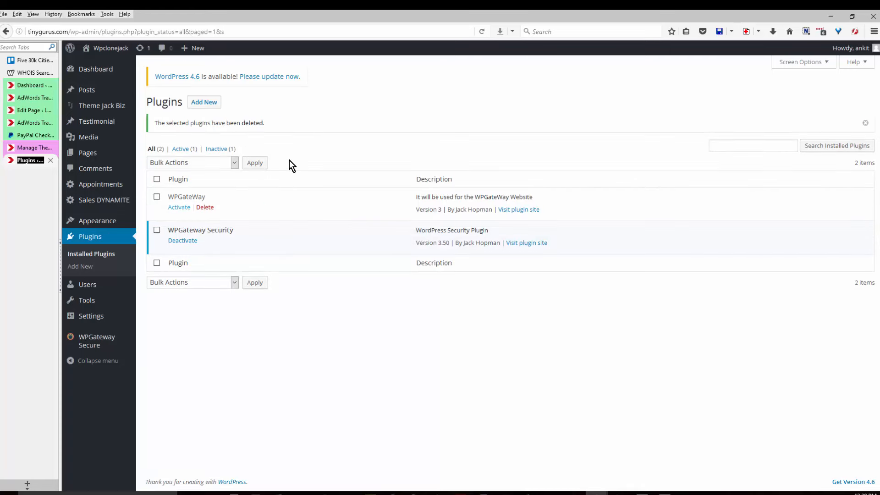
click(179, 207)
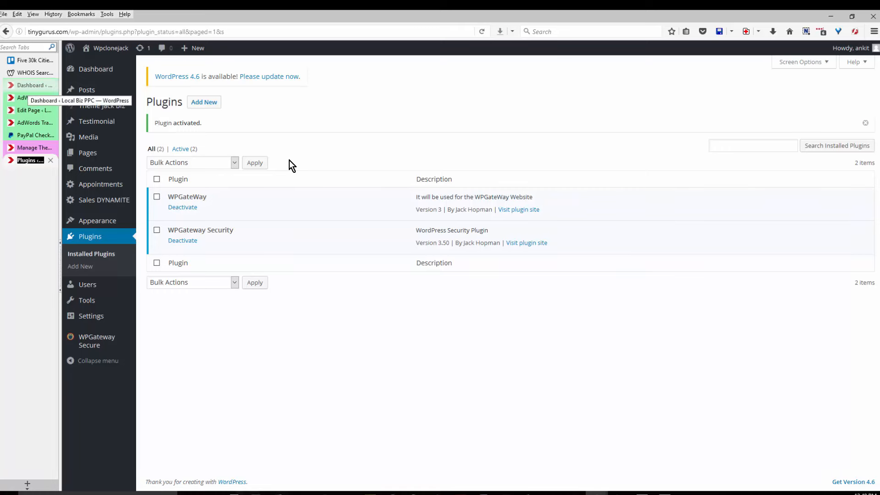
click(31, 86)
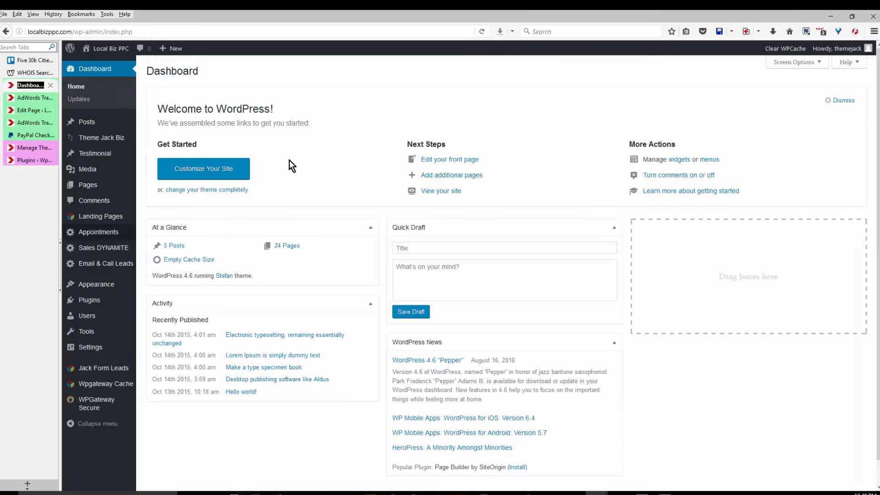
mouse_move(100, 216)
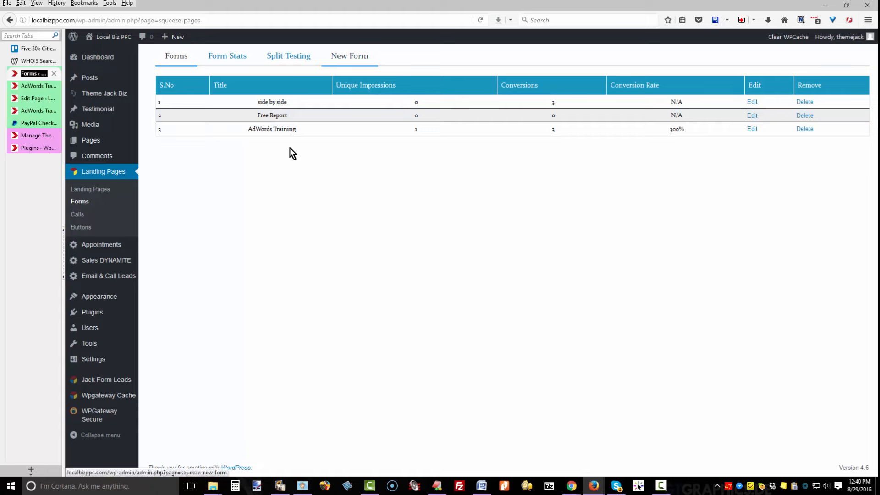
Browse and preview the new-form template gallery, then pick the golden Read This Free Report template.
click(350, 56)
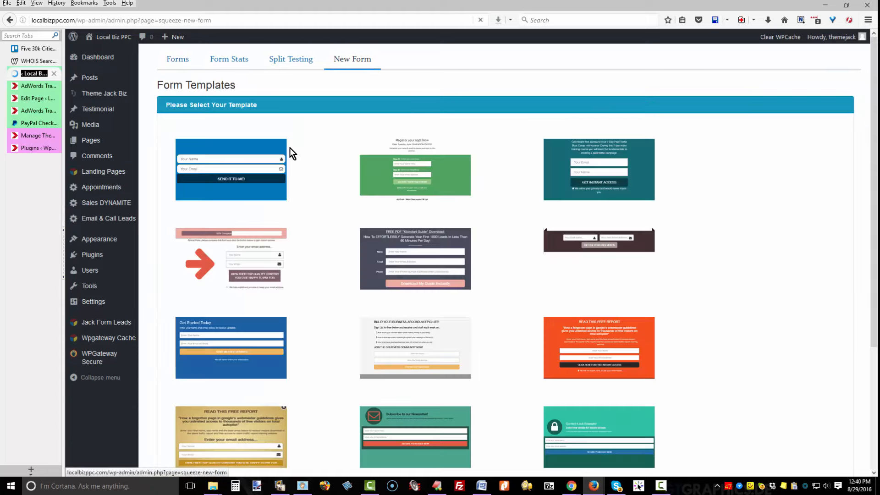
scroll(623, 165, down, 1)
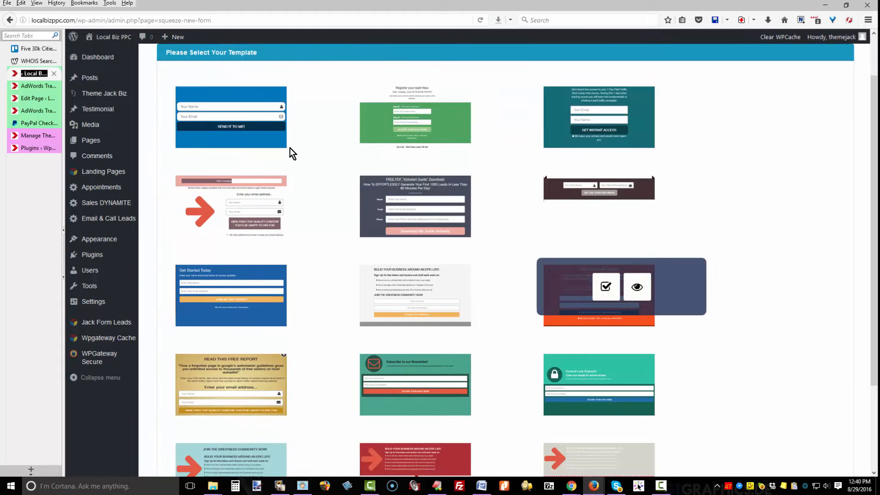
scroll(624, 264, down, 3)
scroll(623, 264, up, 4)
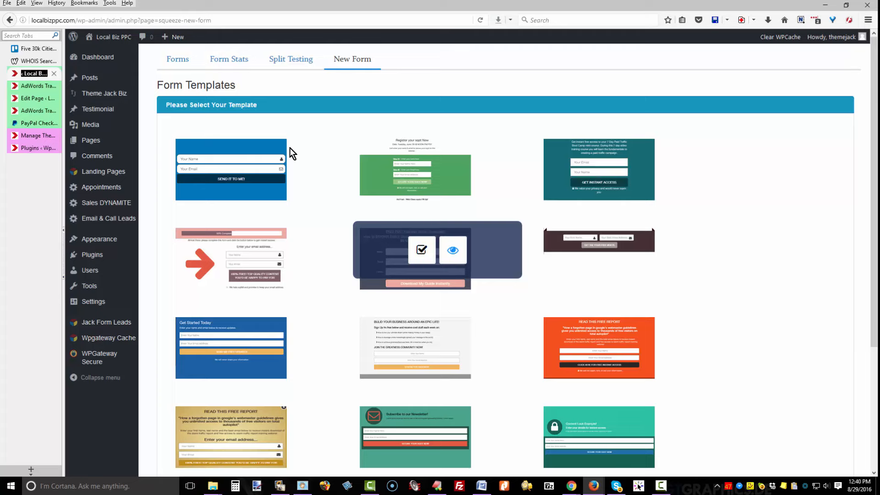
click(453, 250)
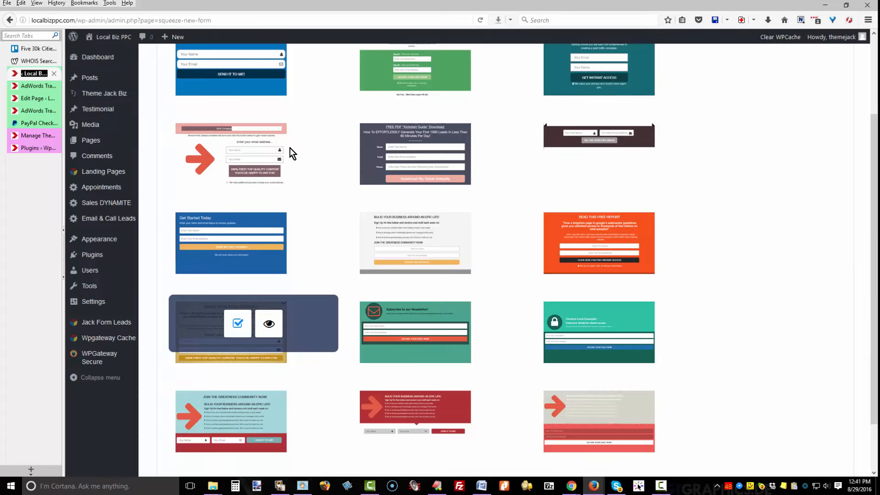
click(237, 324)
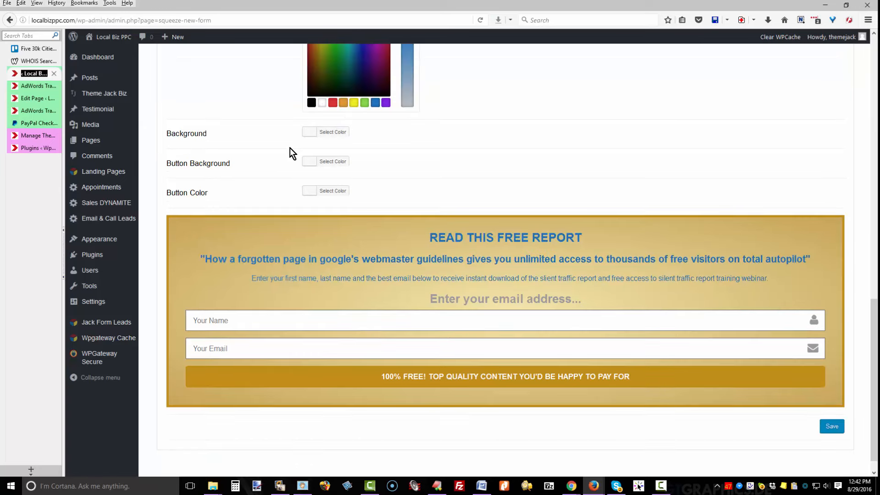
Retype the Gold AdWords Class form's heading and reword its button for the training class.
scroll(290, 147, up, 2)
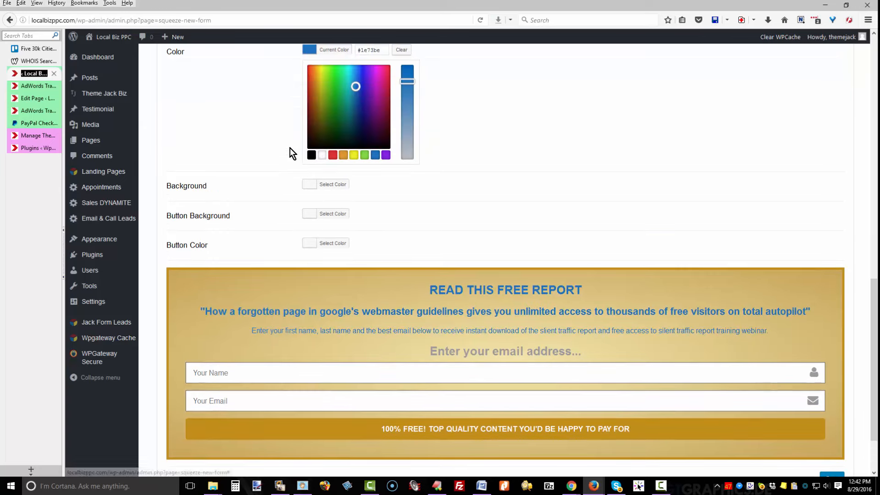
drag(356, 87, 364, 110)
click(505, 290)
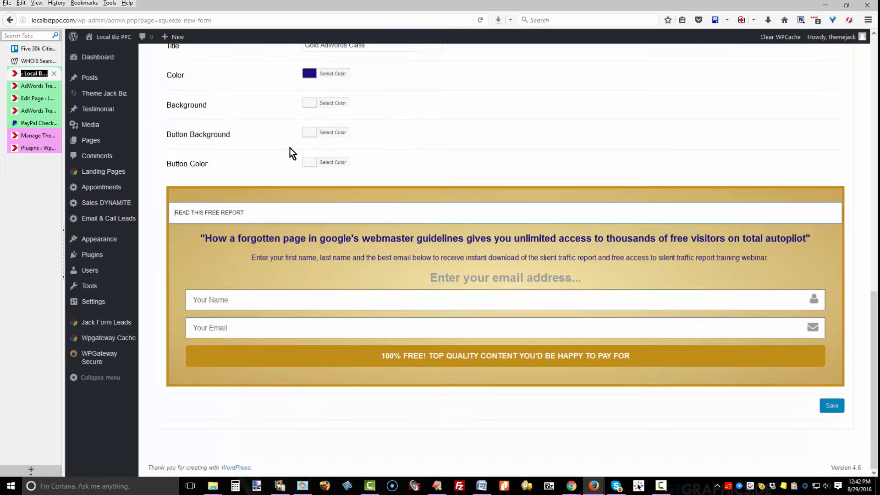
key(ctrl+a)
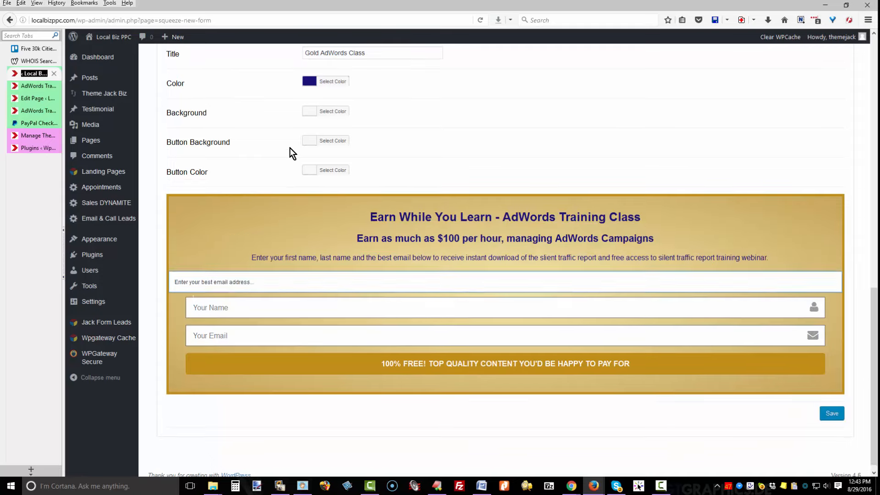
click(321, 300)
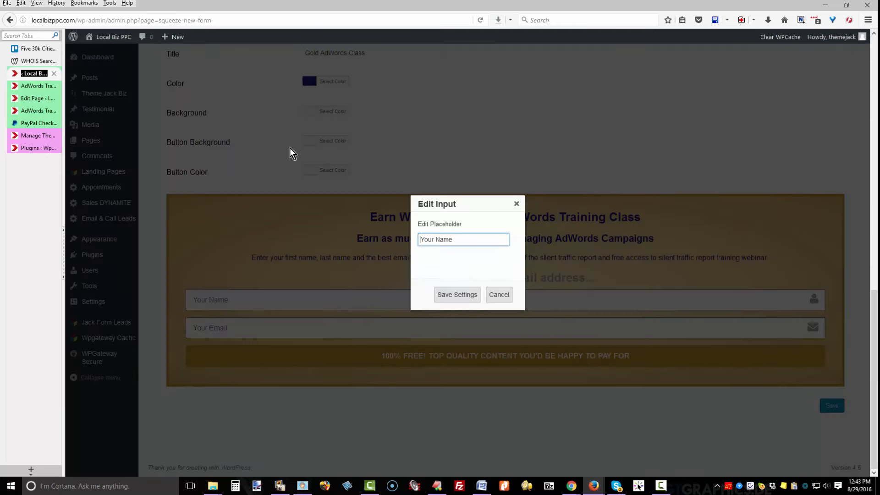
click(499, 295)
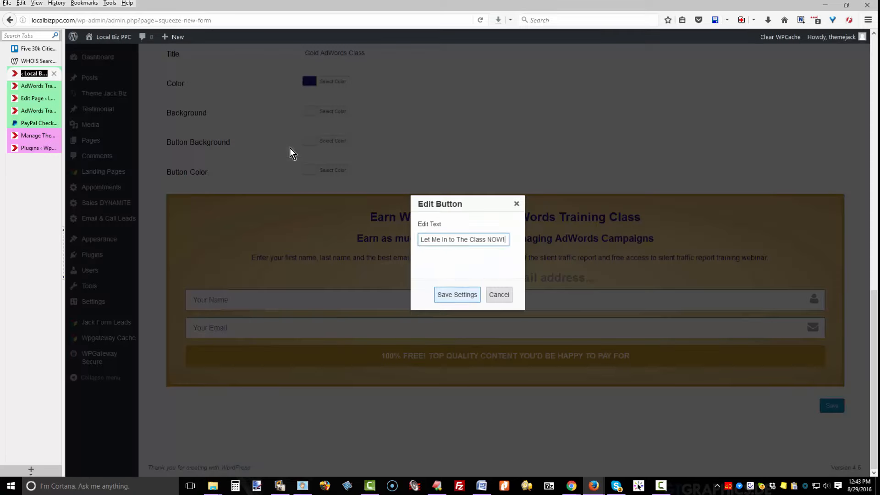
click(458, 294)
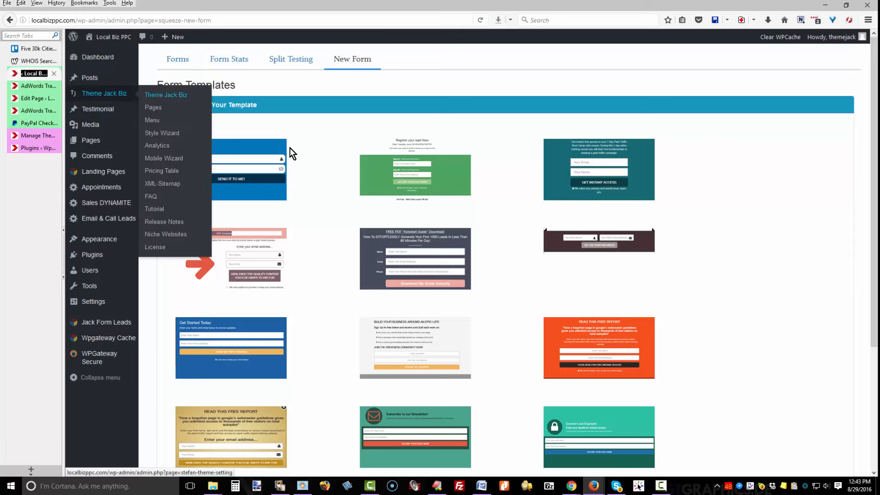
Open the Theme Jack Biz settings and scroll through them to the Mail Chimp API Key box.
click(166, 95)
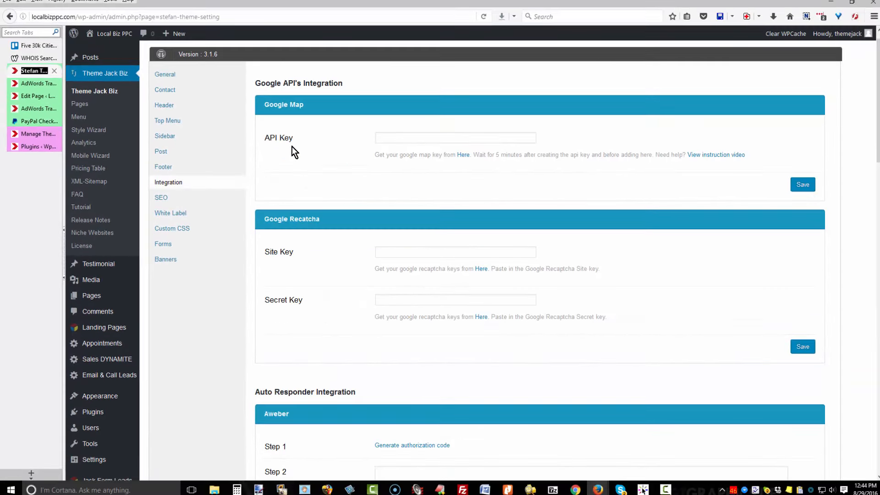
scroll(292, 146, down, 1)
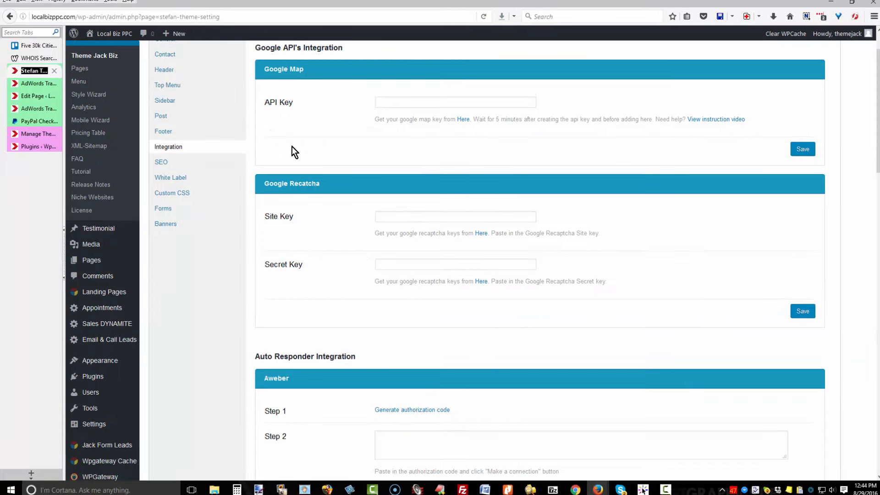
scroll(292, 147, down, 4)
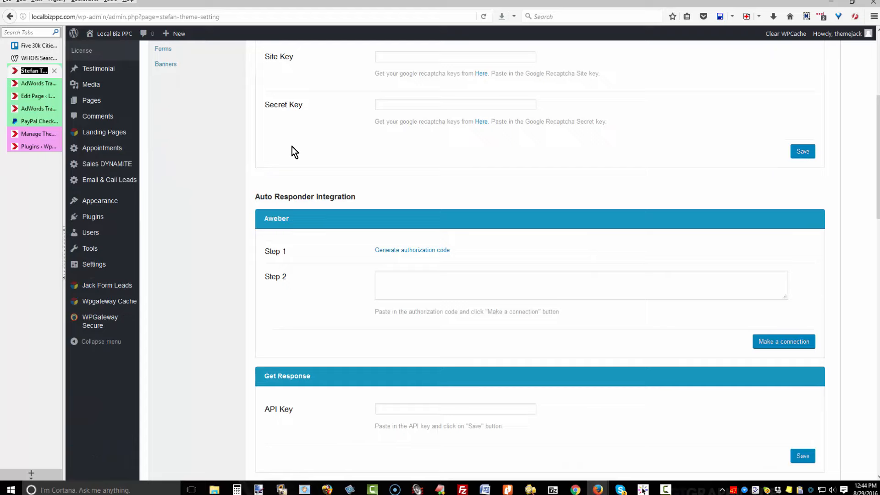
scroll(292, 147, down, 3)
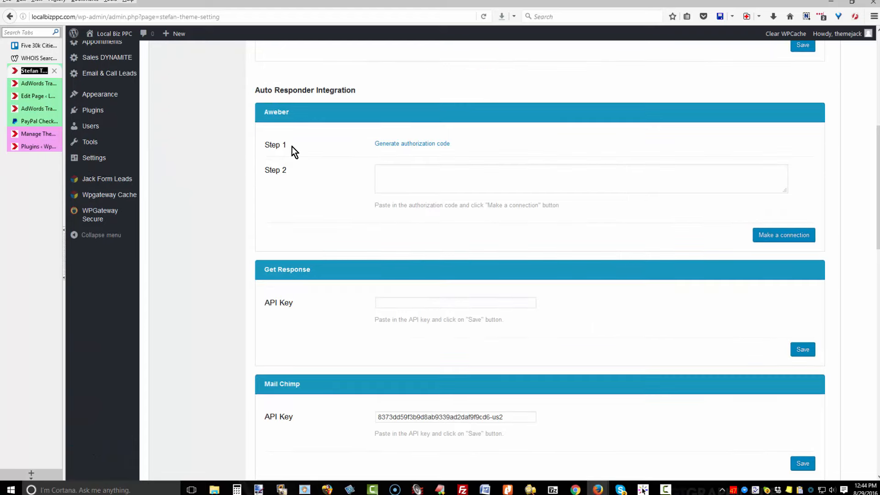
scroll(292, 147, down, 1)
scroll(291, 146, down, 1)
scroll(292, 147, up, 5)
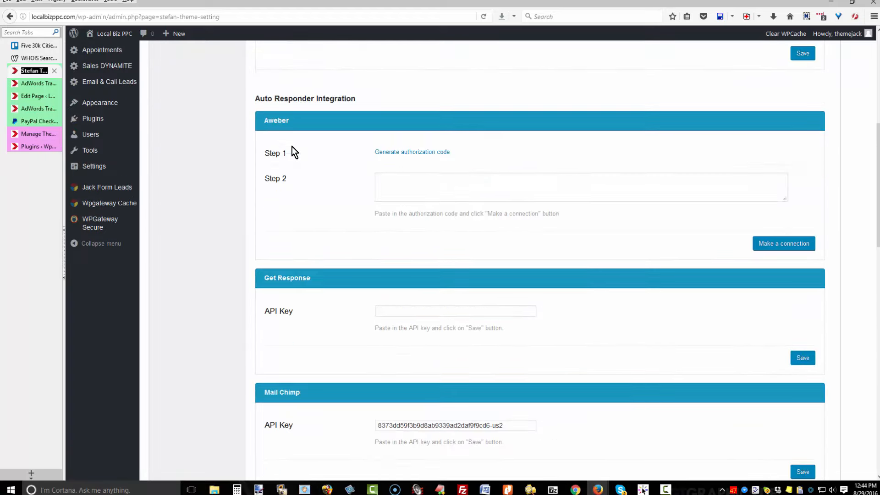
scroll(292, 152, down, 5)
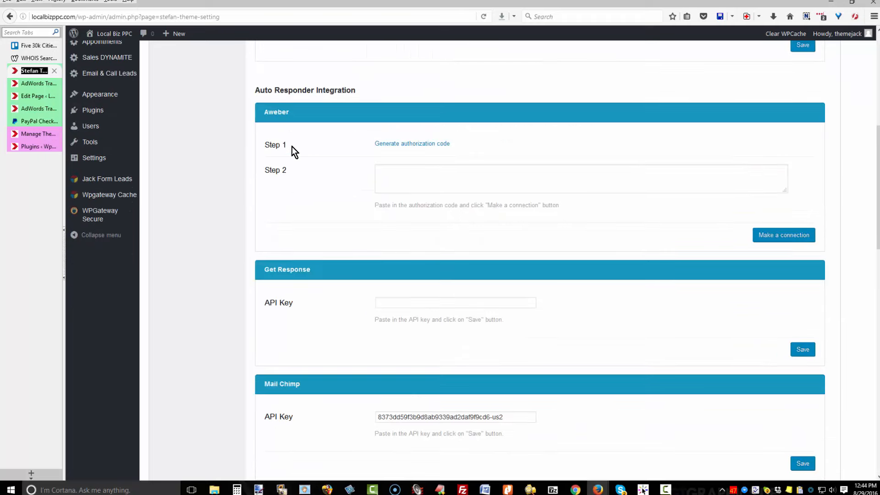
scroll(292, 147, down, 6)
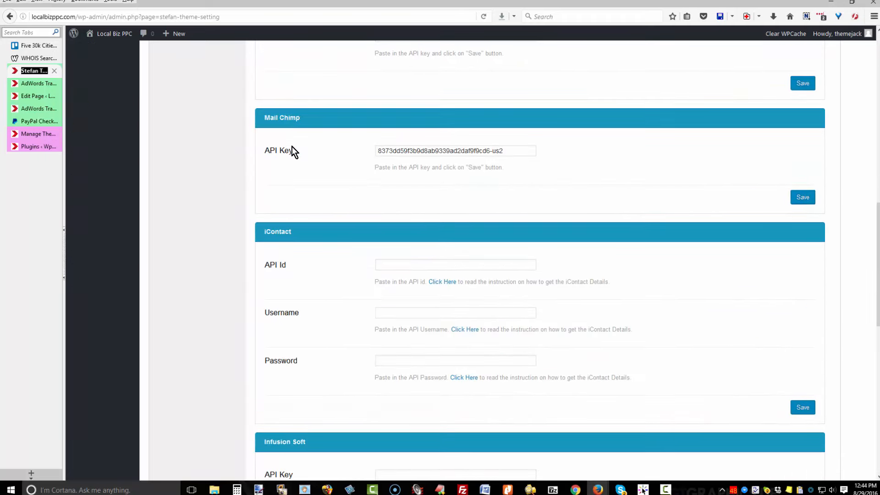
scroll(293, 151, down, 8)
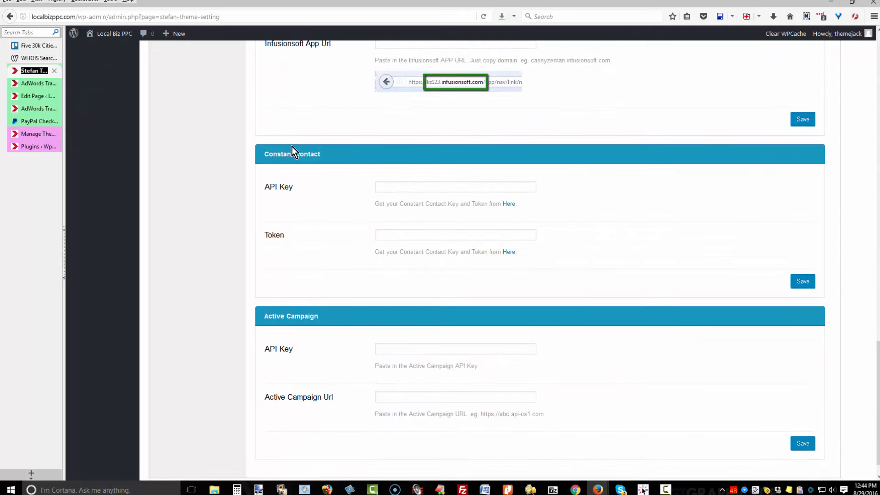
scroll(292, 147, up, 6)
scroll(292, 147, up, 7)
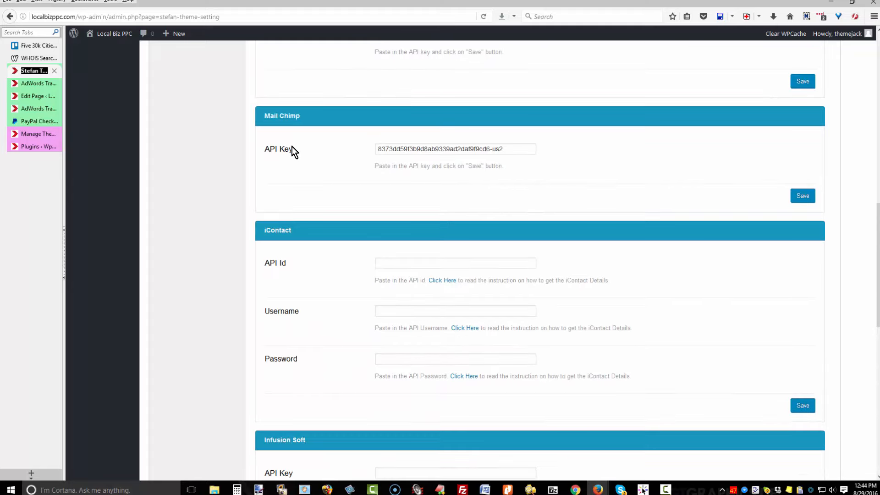
scroll(292, 147, up, 3)
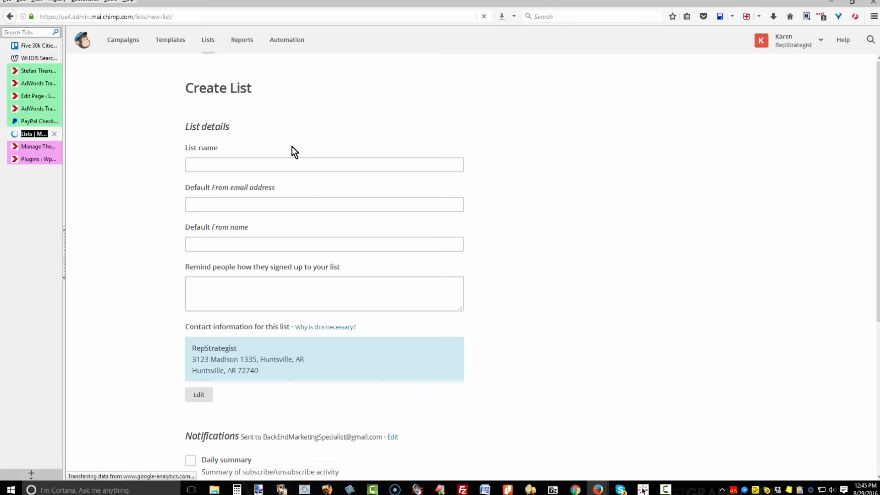
Fill in list name Local PPC Test, sender e-mail and name, the class reminder, daily summary, and save.
text(Local PPC Test)
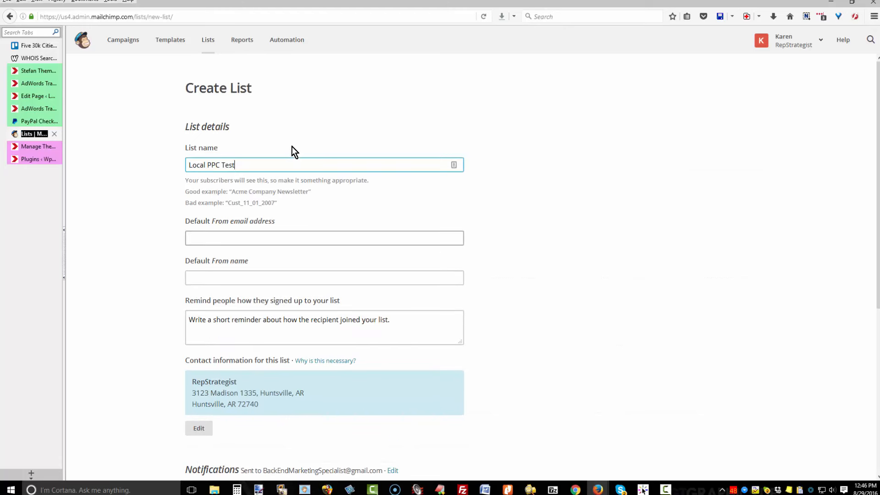
key(Tab)
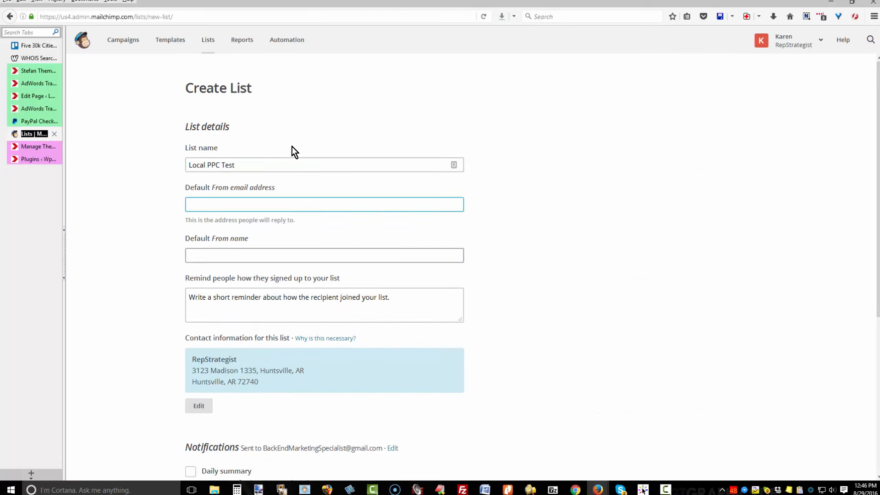
key(Tab)
text(Karen)
key(Tab)
text(Thank you for your interest in the class)
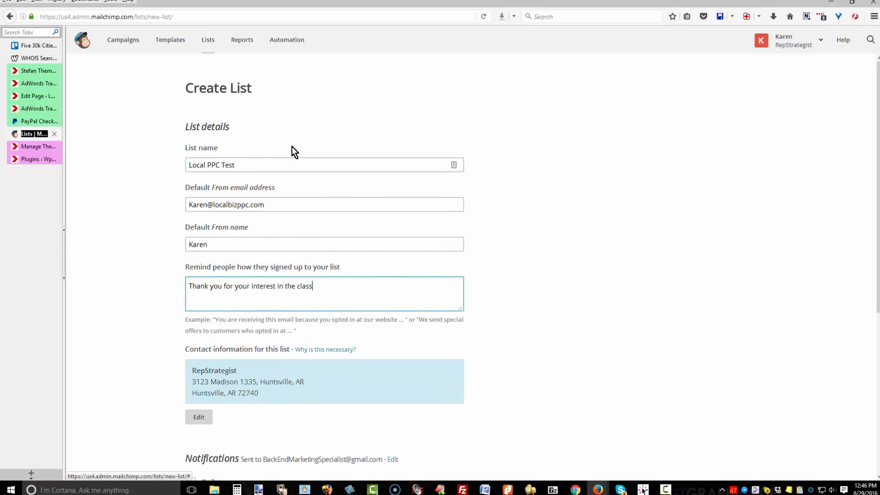
key(Tab)
key(Tab)
key(Return)
key(Tab)
key(Tab)
key(Tab)
key(Tab)
key(Tab)
key(Tab)
key(Tab)
key(Tab)
key(Tab)
key(Tab)
key(space)
key(Tab)
key(Tab)
key(Tab)
key(Return)
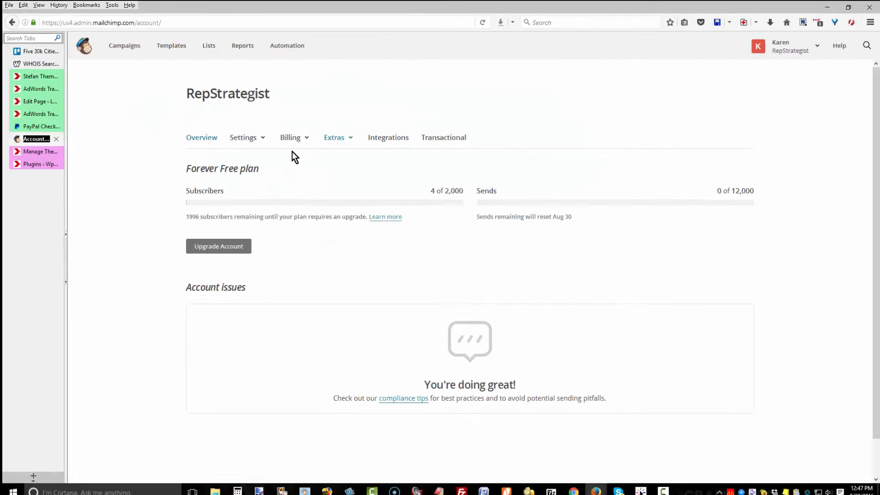
Create an API key under Extras > API keys, label it 'AdWords class', copy it, return to WordPress.
click(336, 149)
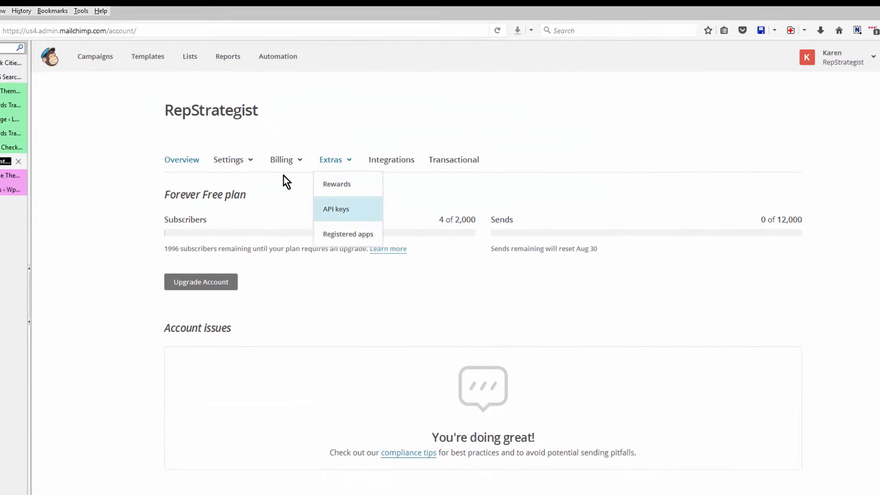
click(335, 203)
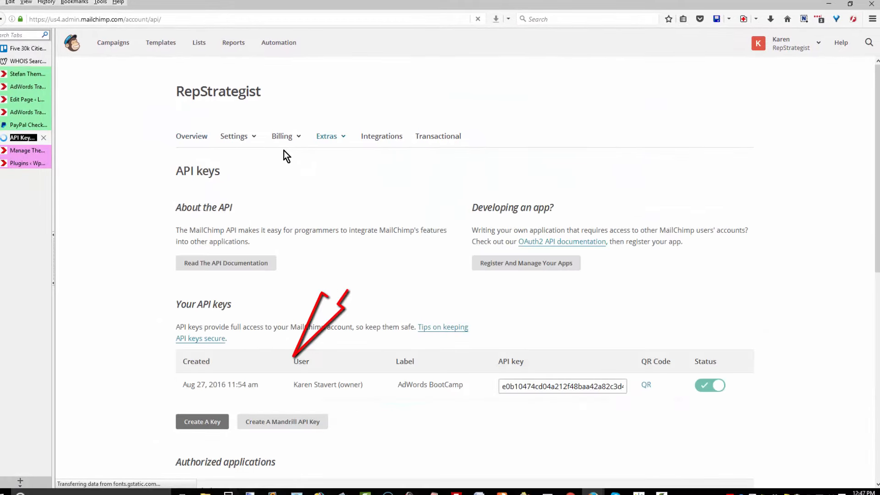
click(202, 422)
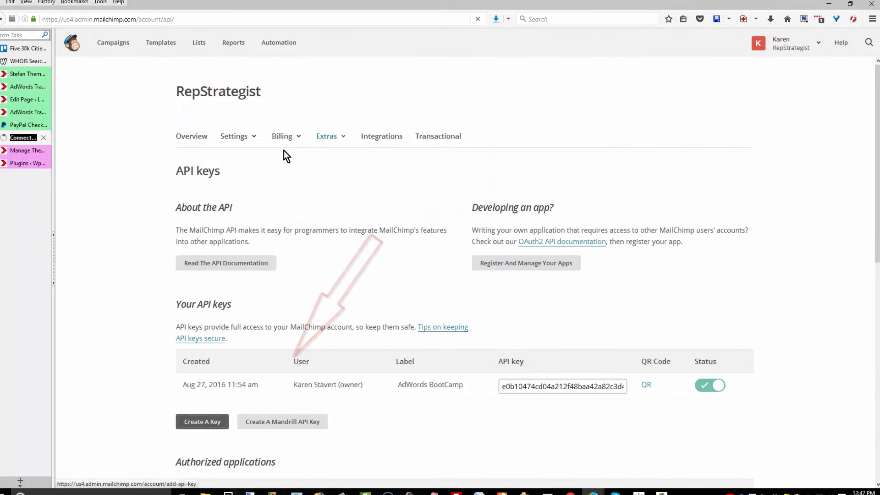
click(412, 427)
key(ctrl+a)
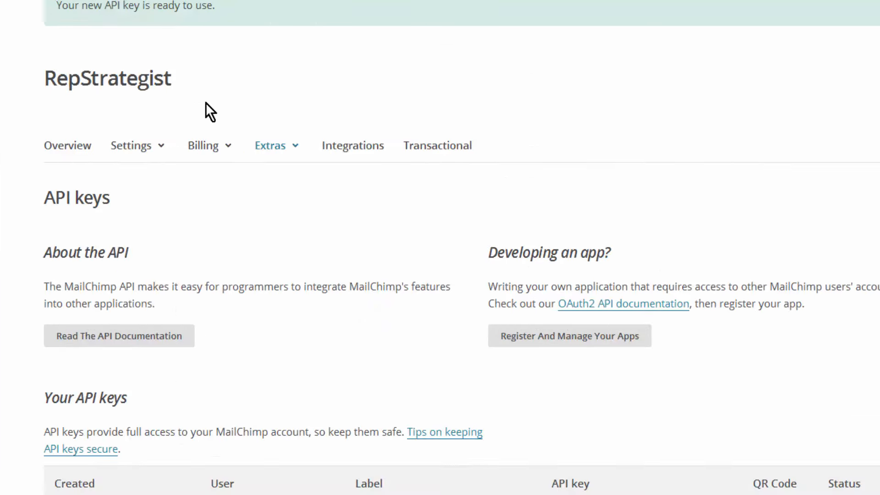
text(AdWords class)
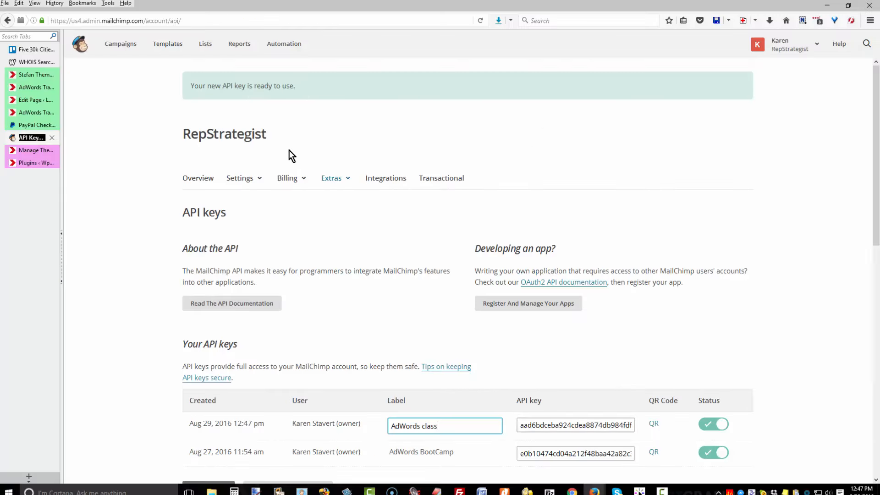
key(Tab)
key(ctrl+c)
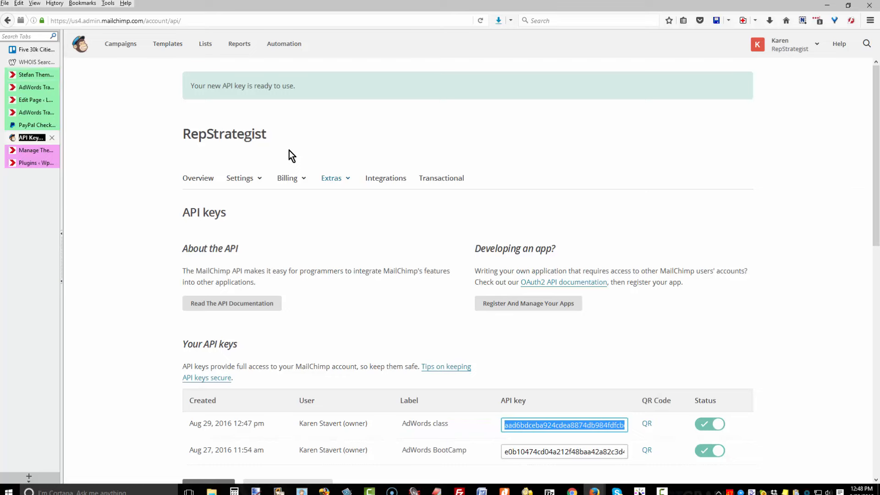
click(32, 75)
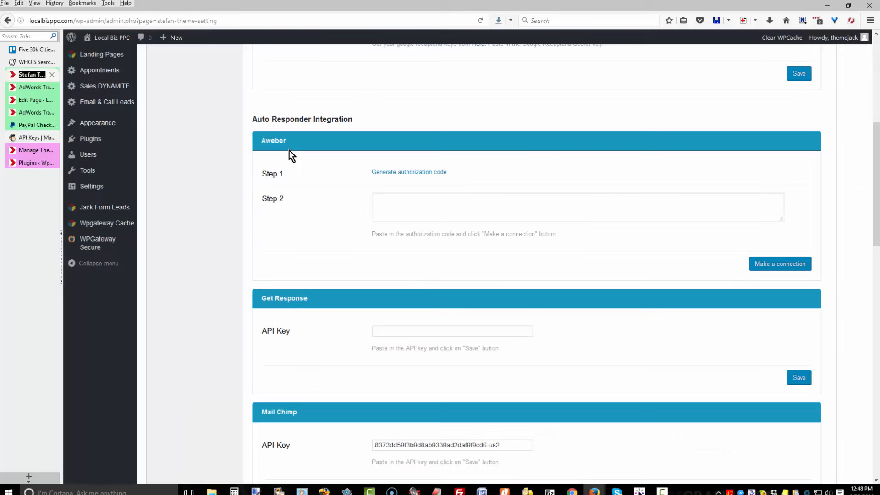
Replace the old Mail Chimp API Key field value with the pasted AdWords class key and save.
triple_click(437, 445)
key(BackSpace)
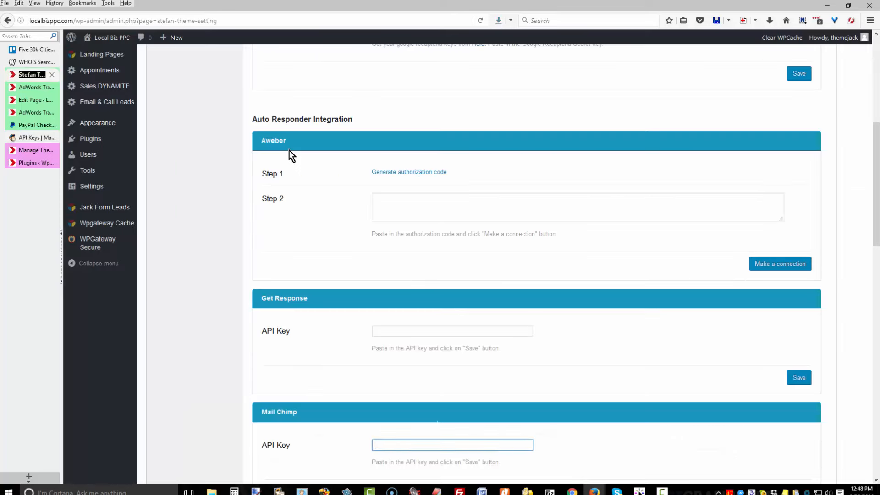
key(ctrl+v)
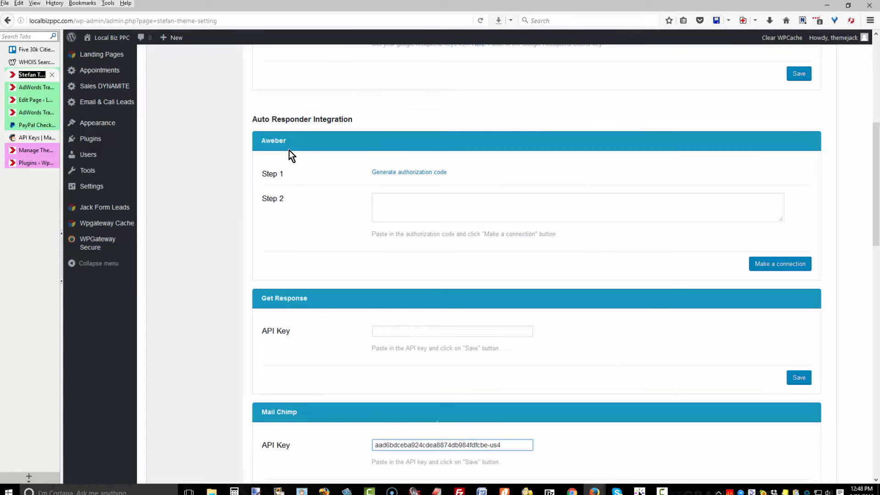
scroll(290, 155, down, 3)
key(Return)
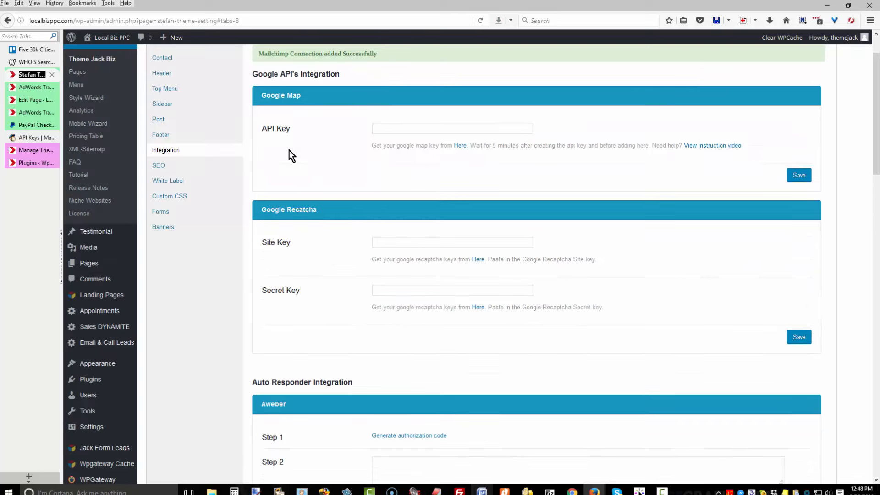
key(alt+Tab)
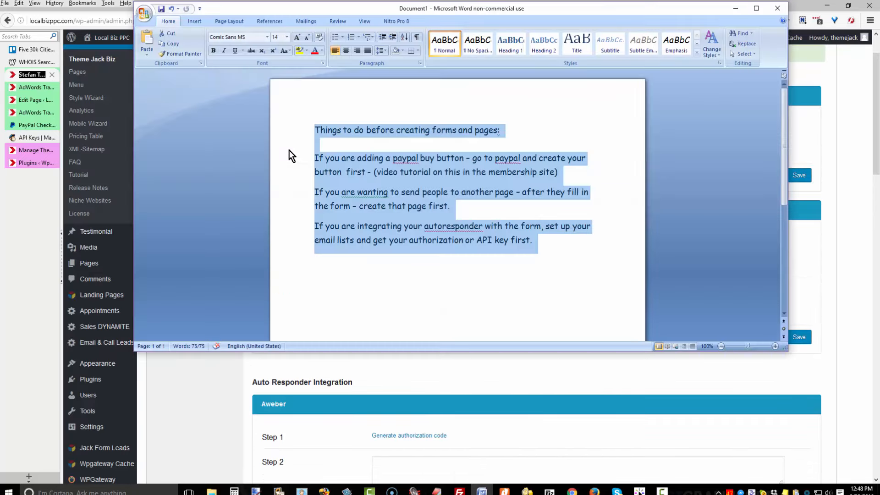
key(alt+Tab)
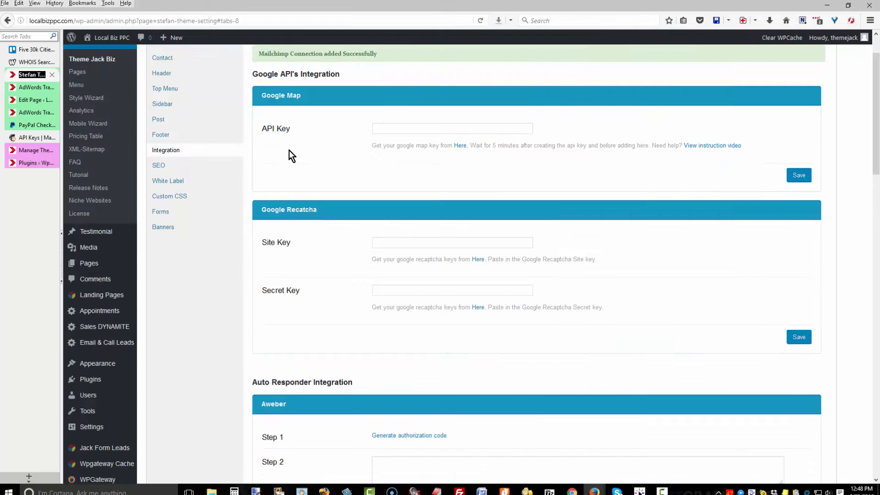
scroll(291, 156, up, 2)
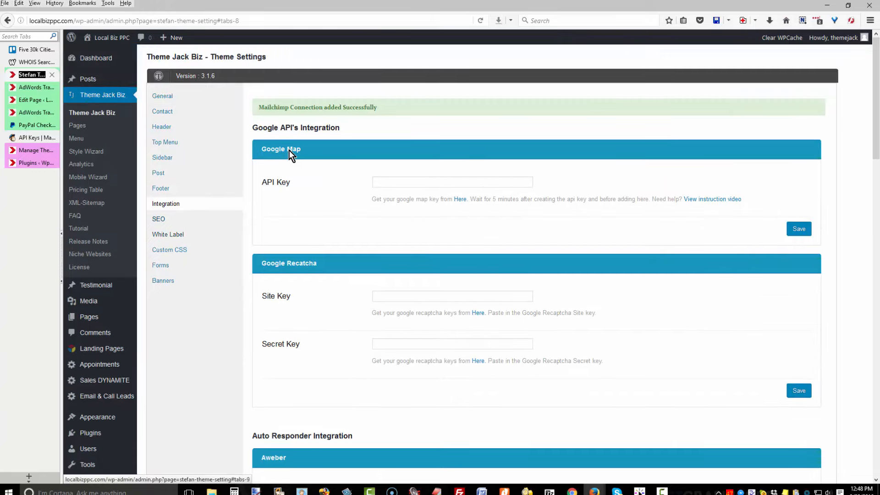
key(ctrl+Tab)
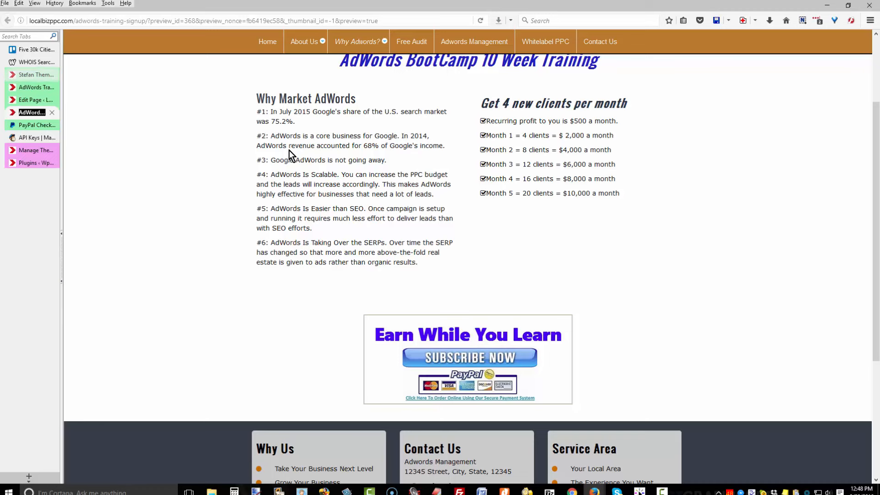
key(ctrl+3)
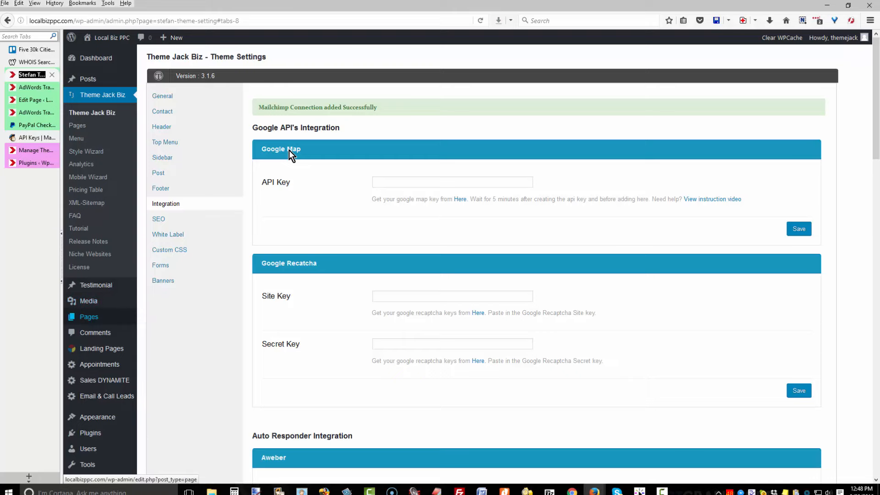
Add a page titled 'Class signup page', switch it to Jack Page Builder, and add columns to row one.
click(156, 331)
text(Class Signup Page)
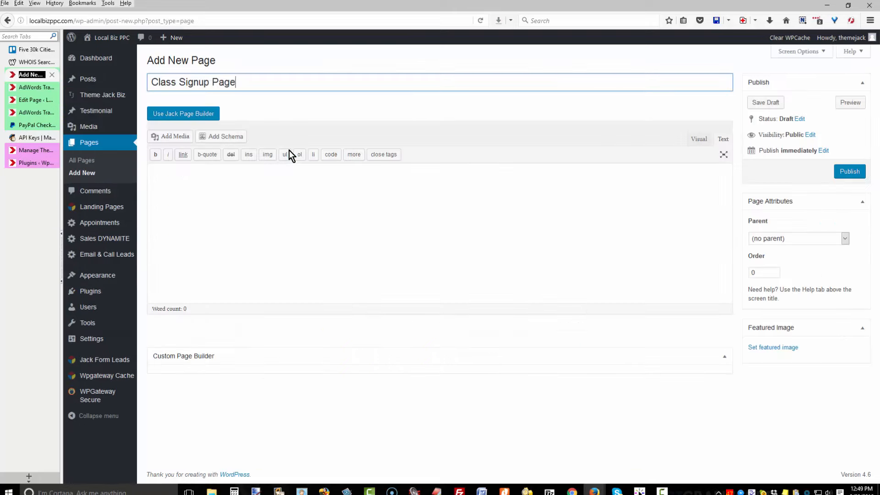
key(BackSpace)
key(BackSpace)
key(BackSpace)
key(BackSpace)
key(BackSpace)
key(BackSpace)
key(BackSpace)
key(BackSpace)
key(BackSpace)
key(BackSpace)
key(BackSpace)
text(sign page)
key(BackSpace)
key(BackSpace)
key(BackSpace)
key(BackSpace)
key(BackSpace)
text(up page)
click(184, 114)
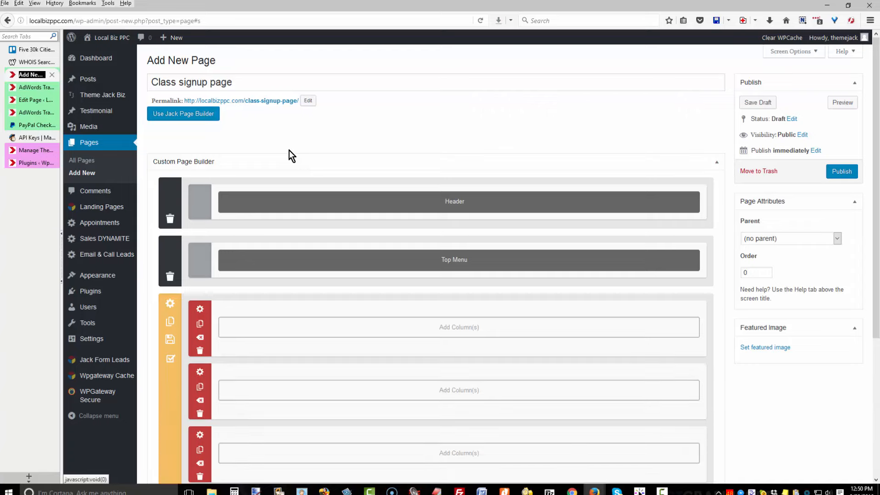
click(459, 328)
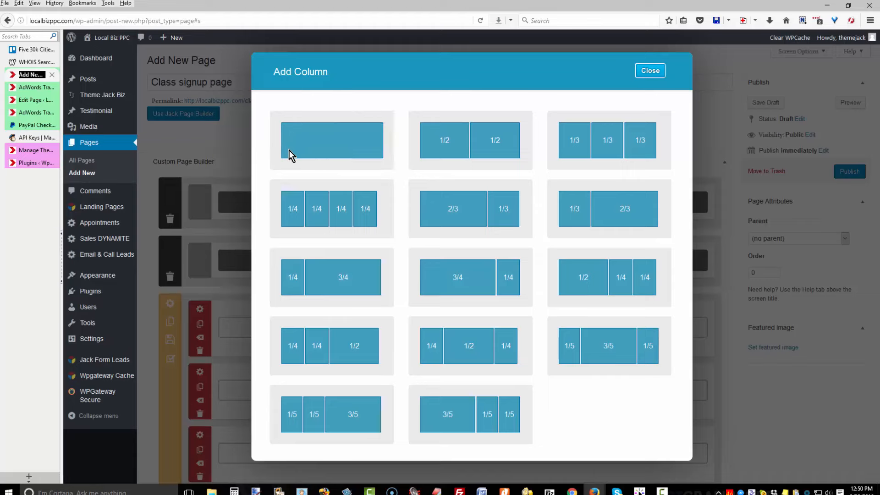
Add a single full-width column row and open the Theme Jack Biz Style Wizard in a new tab.
click(332, 140)
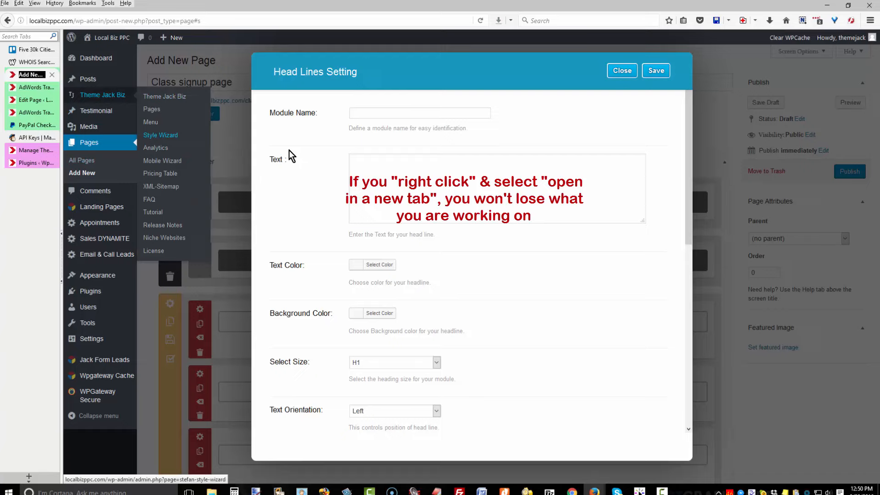
right_click(160, 135)
click(206, 141)
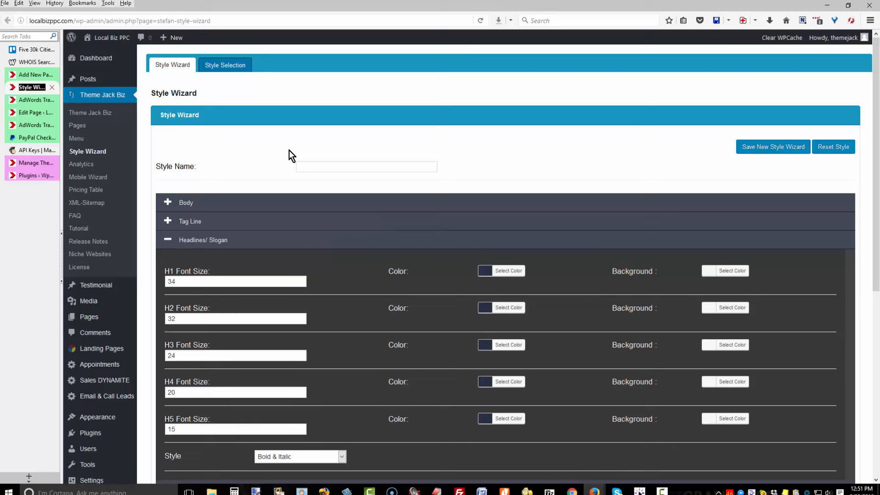
Set H1 font size to 48 and H2 to 36, and save them as new style 'Hi tags'.
key(Tab)
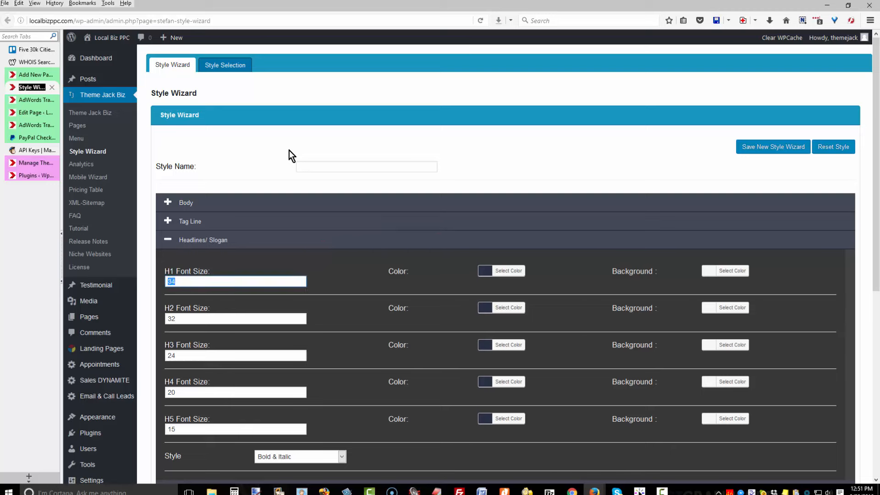
text(48)
key(Tab)
text(6)
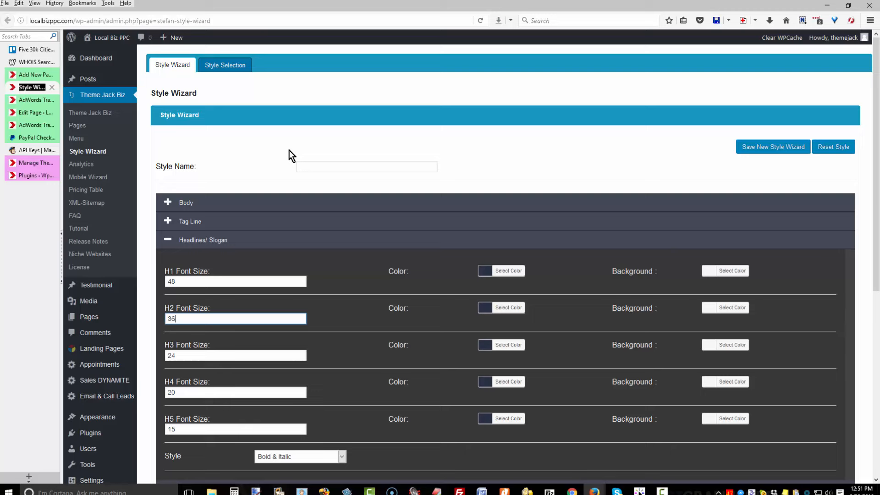
click(299, 166)
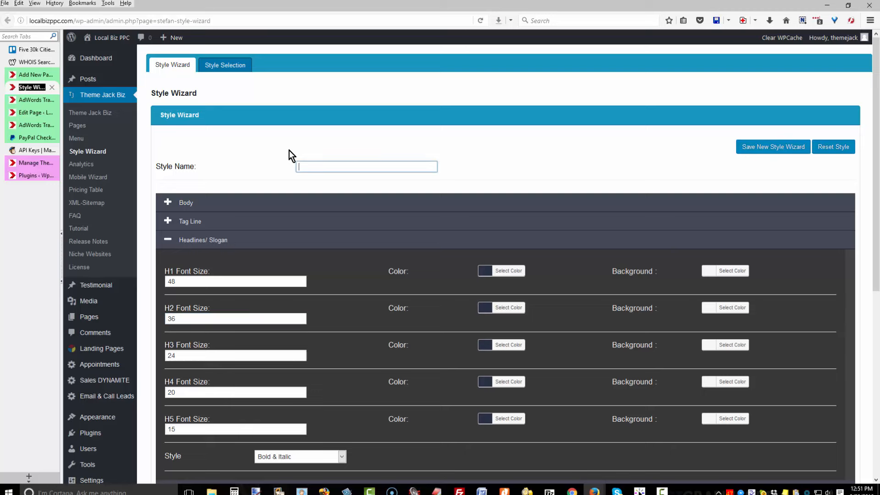
text(Hi tags)
key(Return)
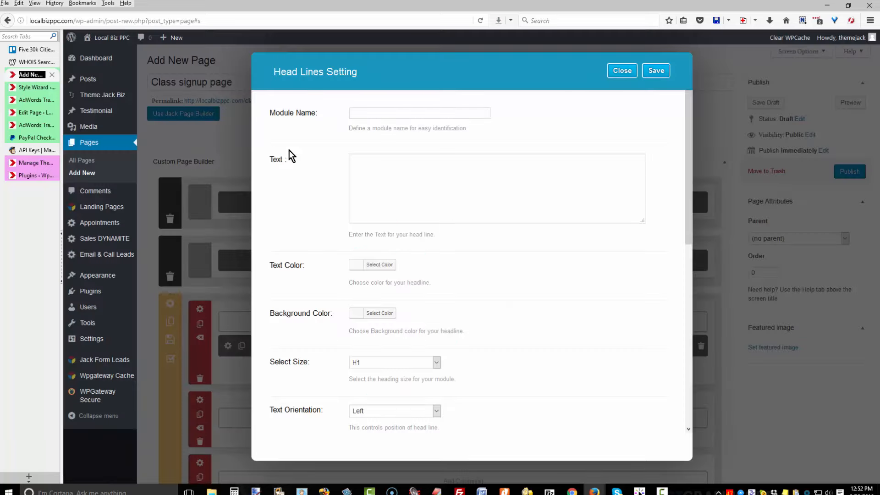
Keep the heading size at H1, fill in the module name, and center the headline.
key(alt+Down)
key(Escape)
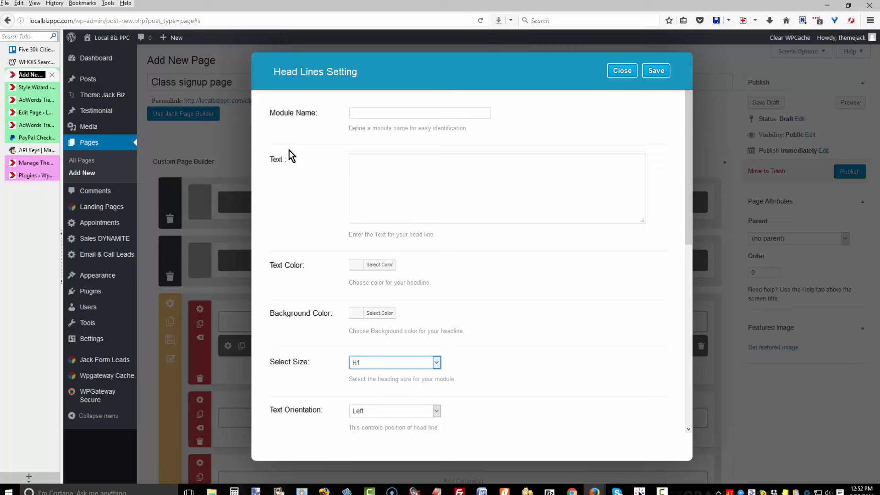
click(420, 113)
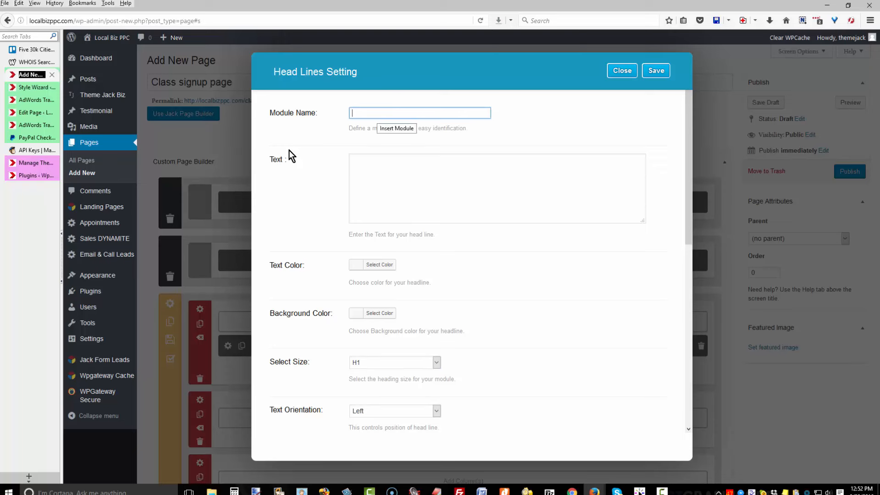
text(H)
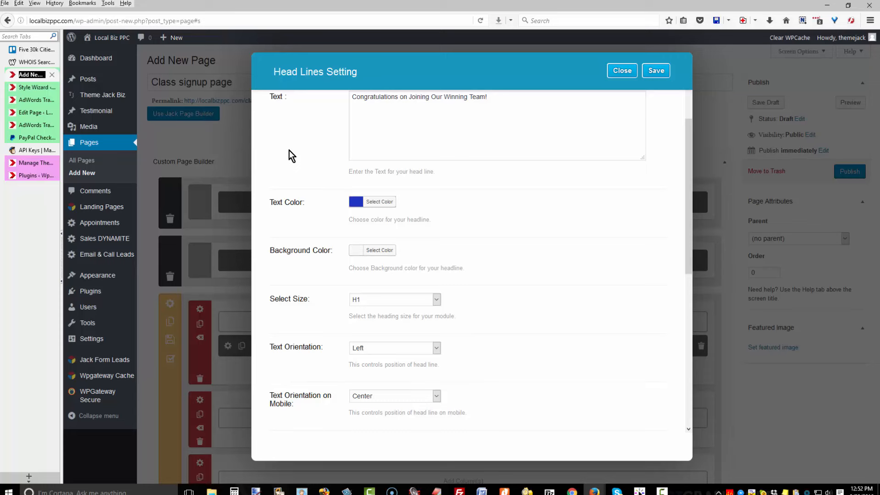
click(396, 348)
key(Return)
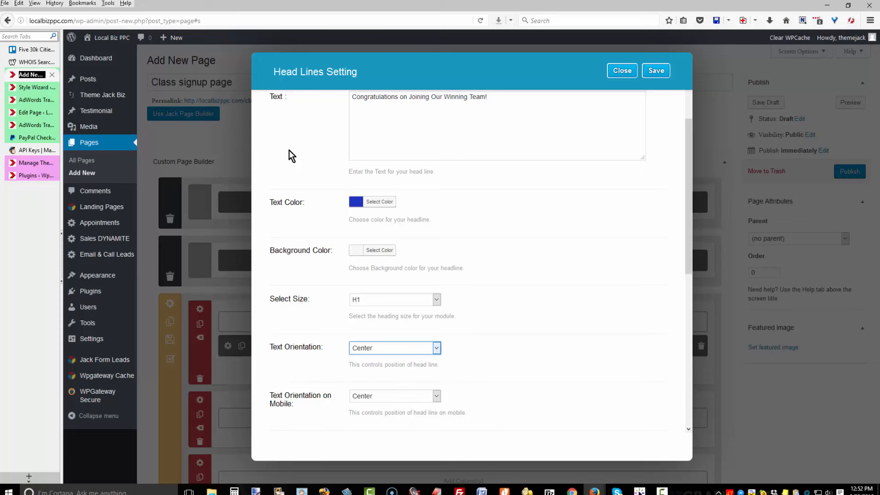
Make the headline bold and italic with 20 px top and bottom padding.
scroll(289, 156, down, 2)
scroll(289, 156, down, 1)
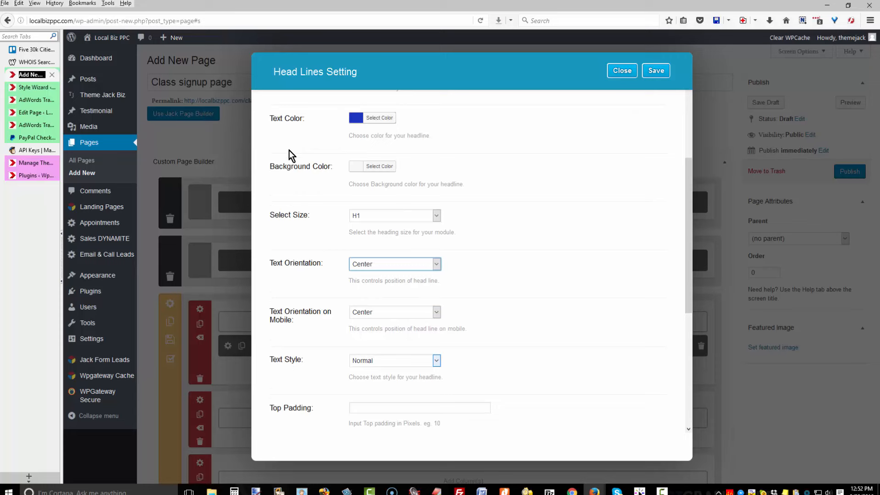
click(436, 361)
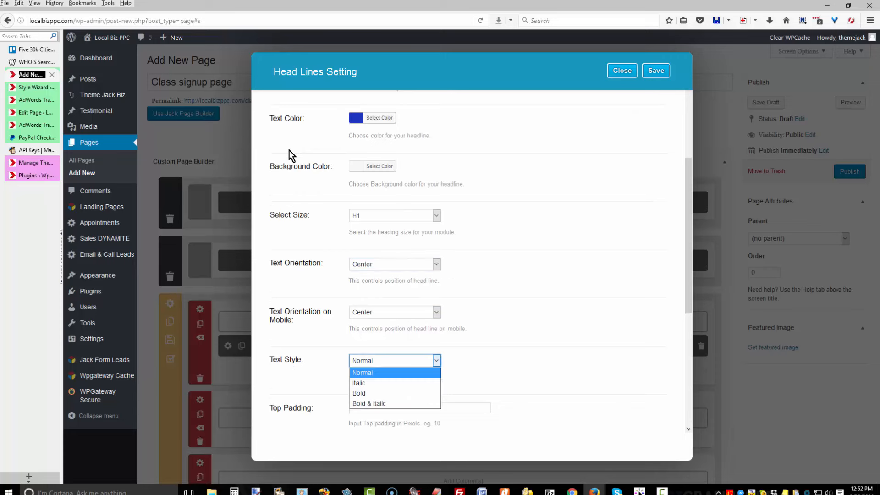
click(369, 404)
scroll(290, 156, down, 1)
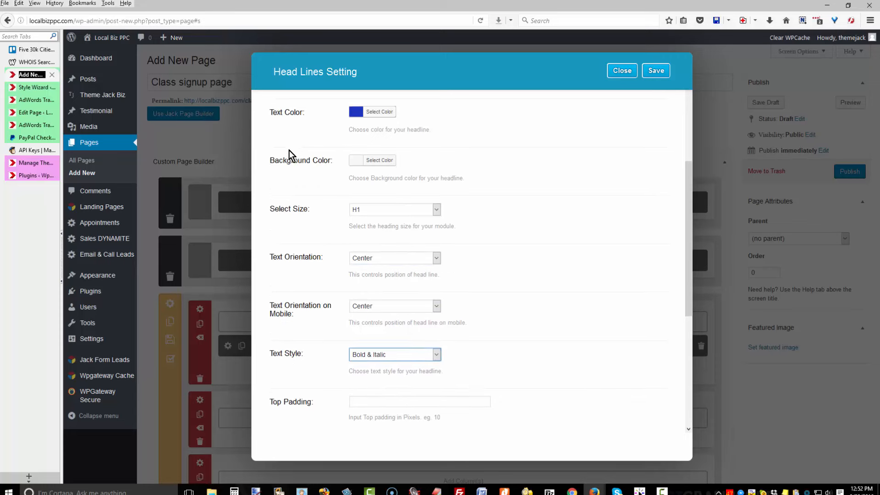
key(Tab)
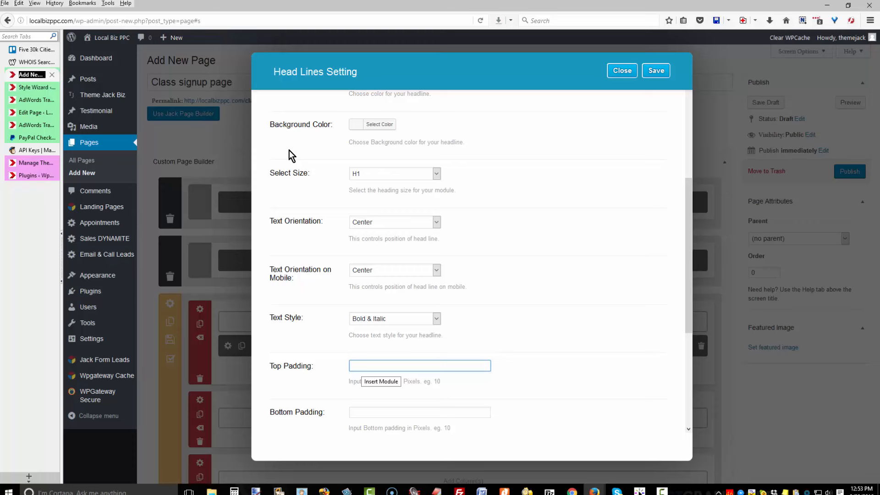
text(20)
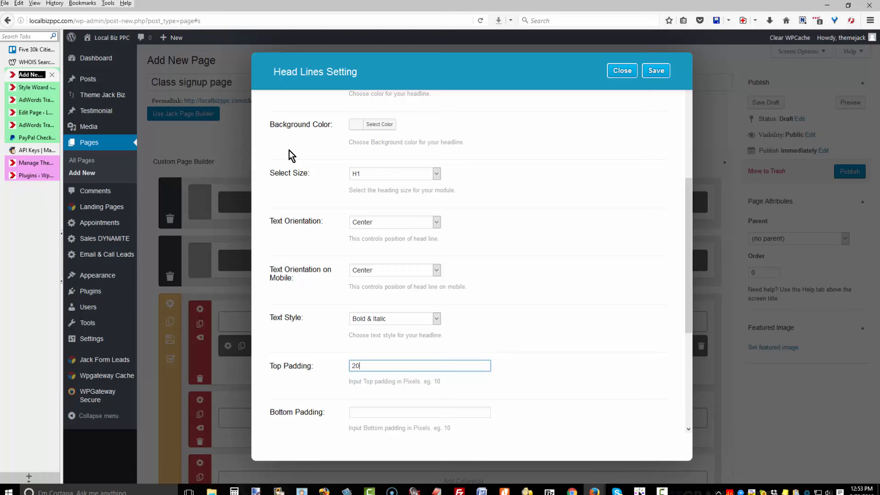
key(Tab)
text(20)
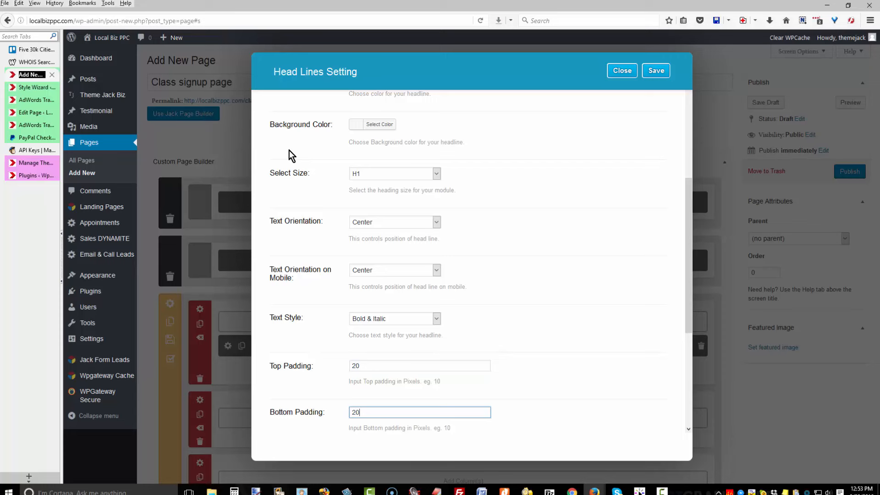
Keep the headline visible on All Devices, save the module, and publish the Class signup page.
scroll(291, 156, down, 2)
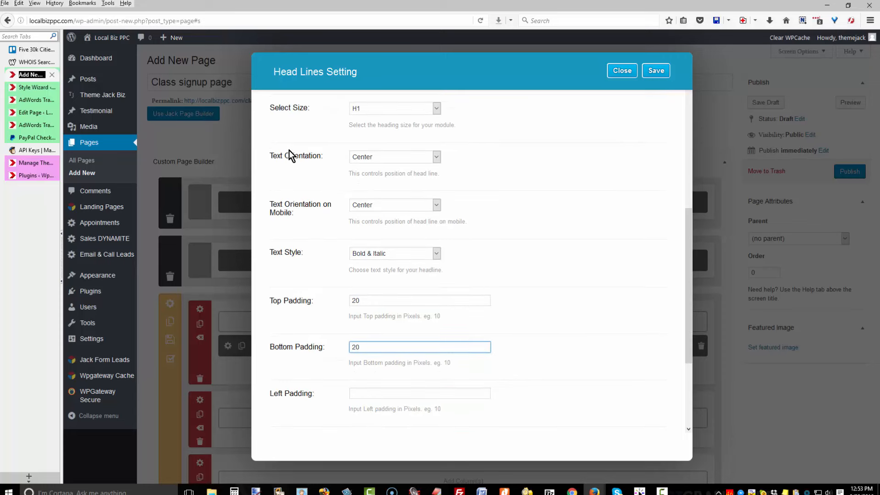
scroll(292, 156, down, 1)
scroll(291, 156, down, 3)
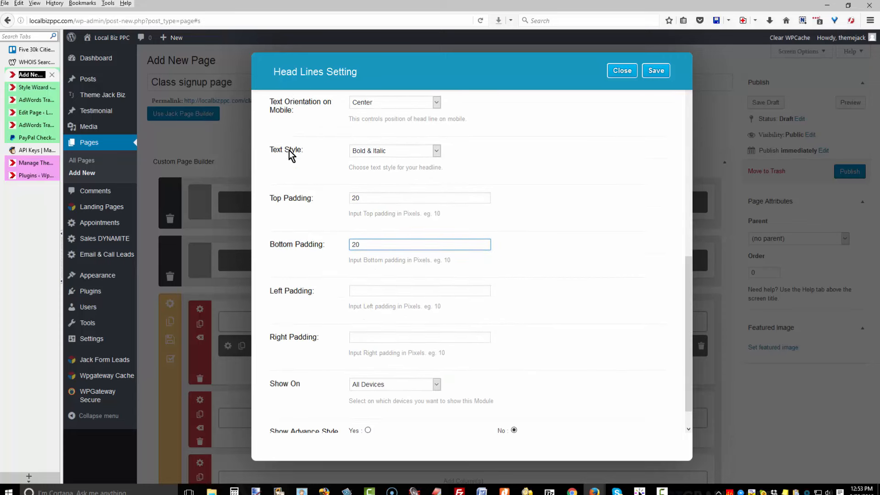
scroll(292, 156, down, 2)
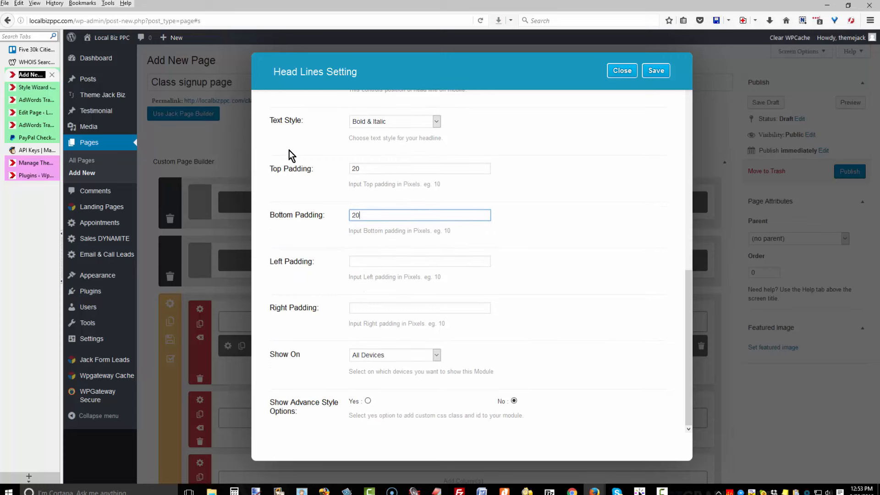
key(Tab)
key(Tab)
key(Tab)
key(alt+Down)
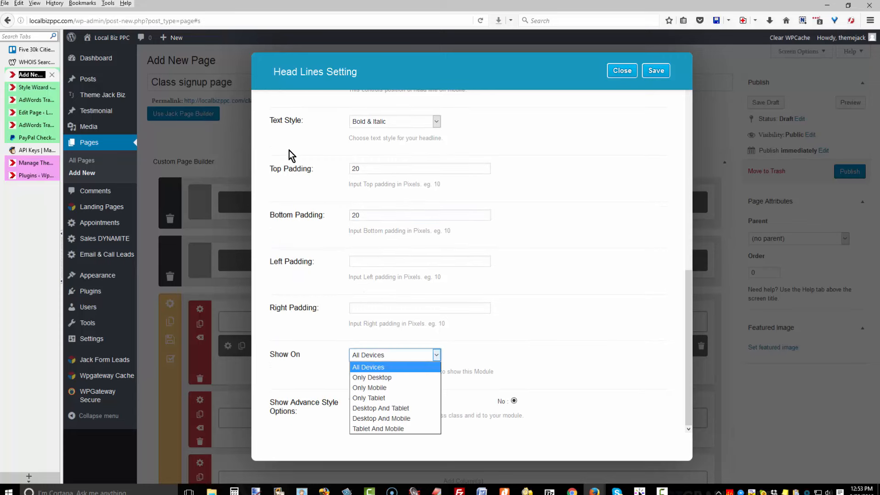
key(Down)
key(Down)
key(Down)
key(Down)
key(Down)
key(Up)
key(Up)
key(Up)
key(Up)
key(Up)
key(Return)
key(Escape)
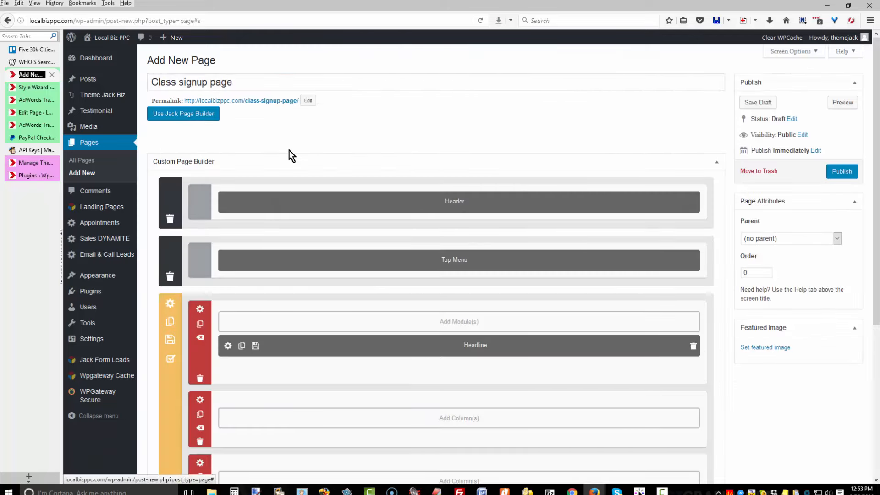
click(842, 171)
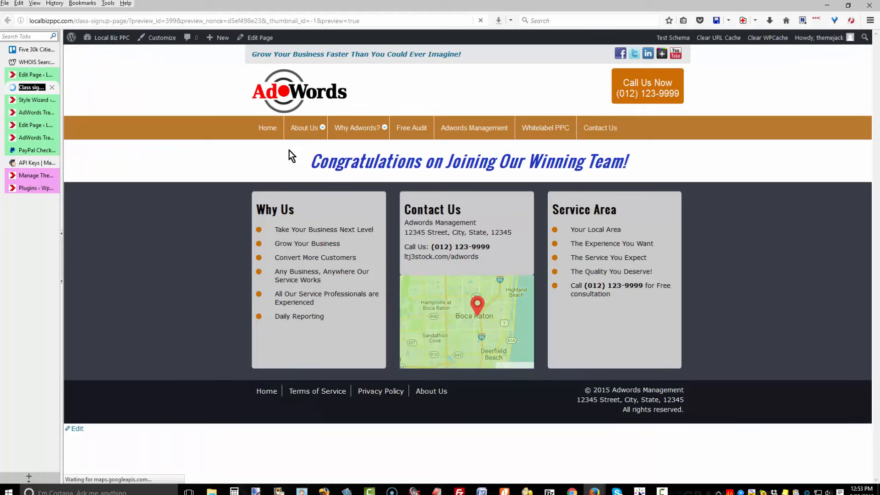
Return to the Class signup Edit Page tab and scroll down to the page builder.
key(ctrl+shift+Tab)
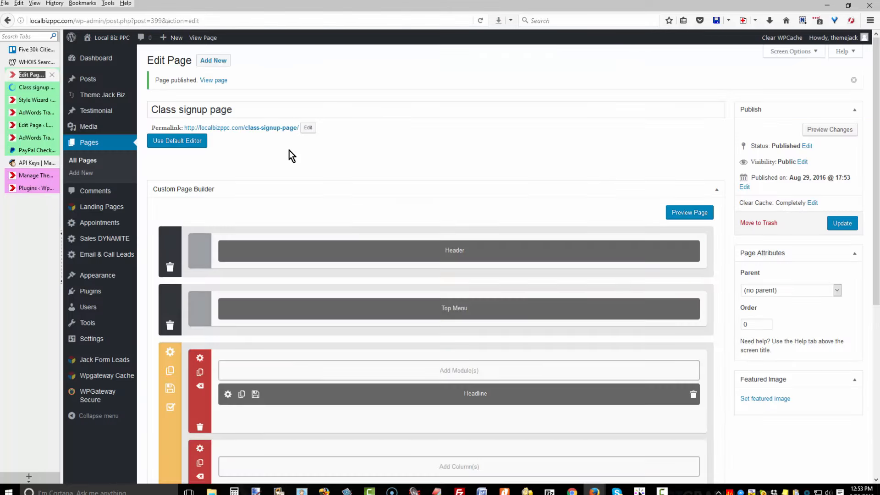
scroll(291, 156, down, 3)
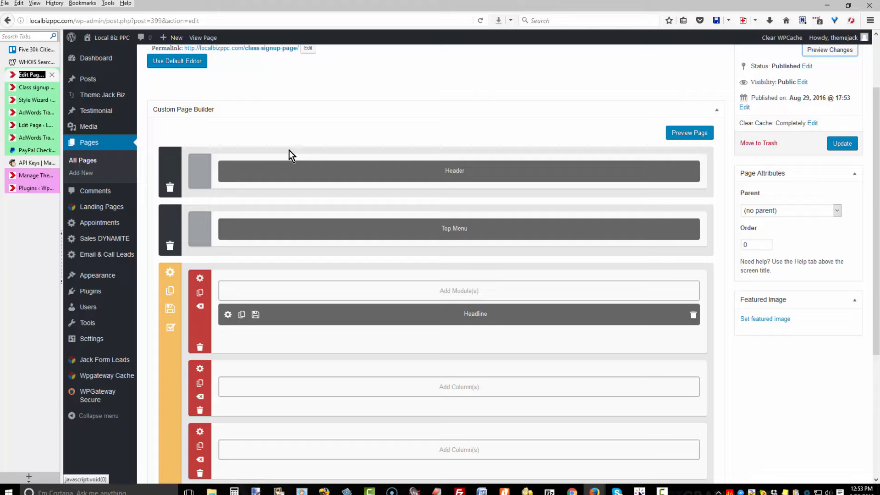
Add a 1/2 + 1/2 row with a 'Text - Class Info' module holding the pricing text and 10 px padding.
click(290, 156)
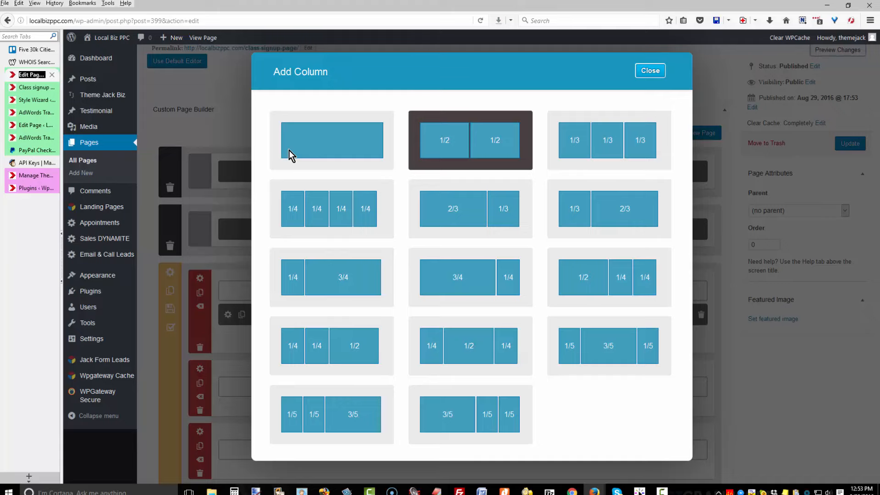
click(290, 156)
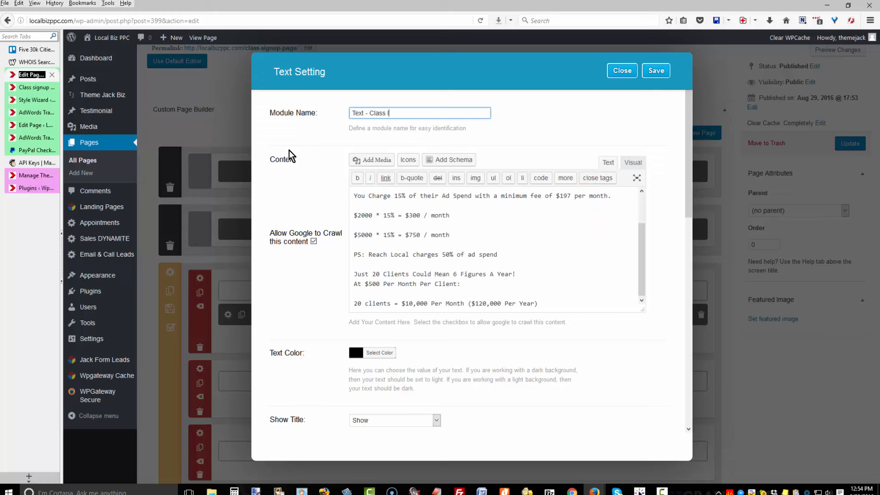
text(Info)
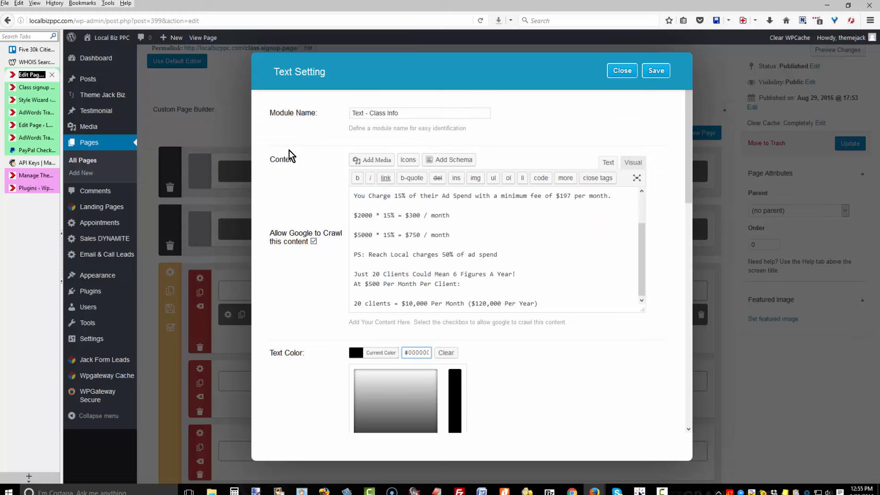
scroll(289, 150, down, 3)
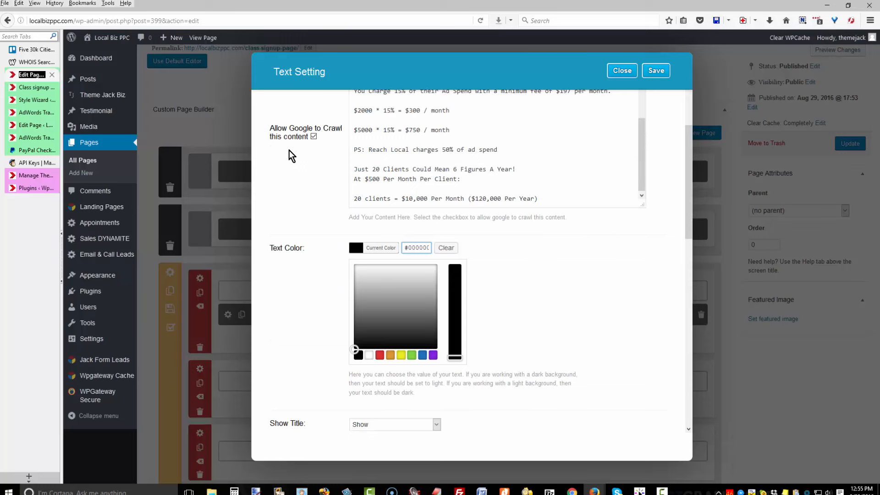
scroll(289, 151, down, 3)
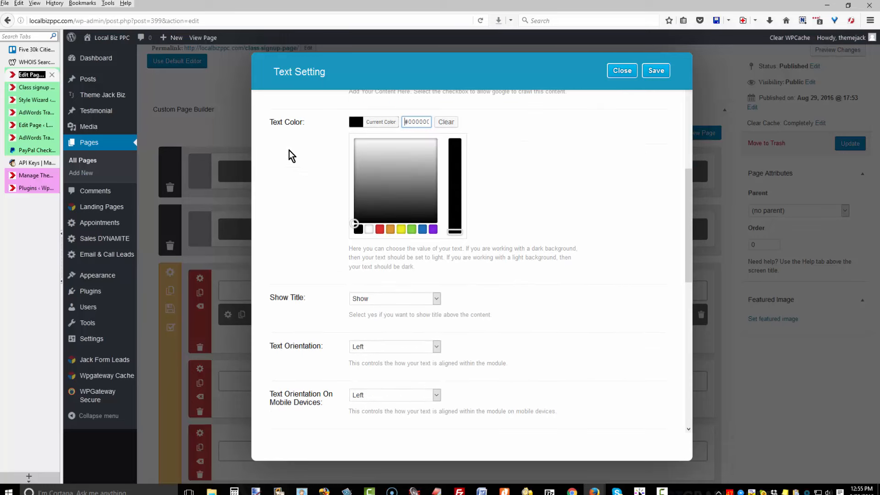
scroll(289, 151, down, 1)
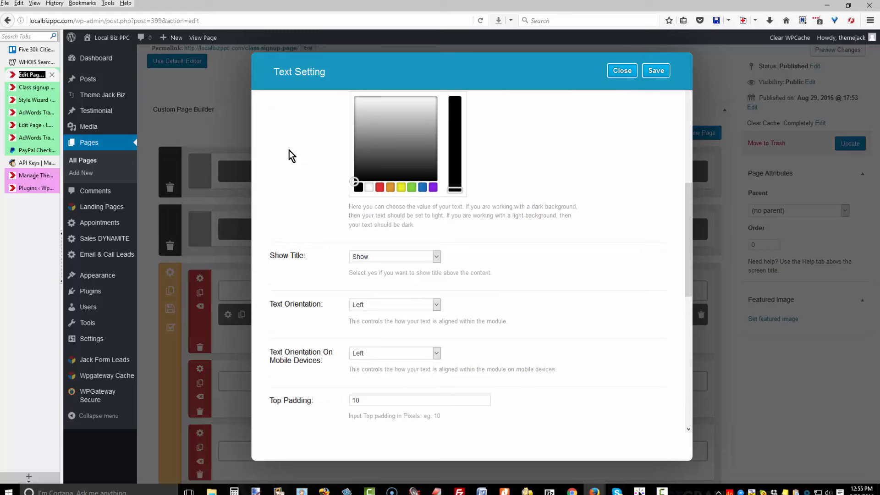
scroll(288, 156, down, 2)
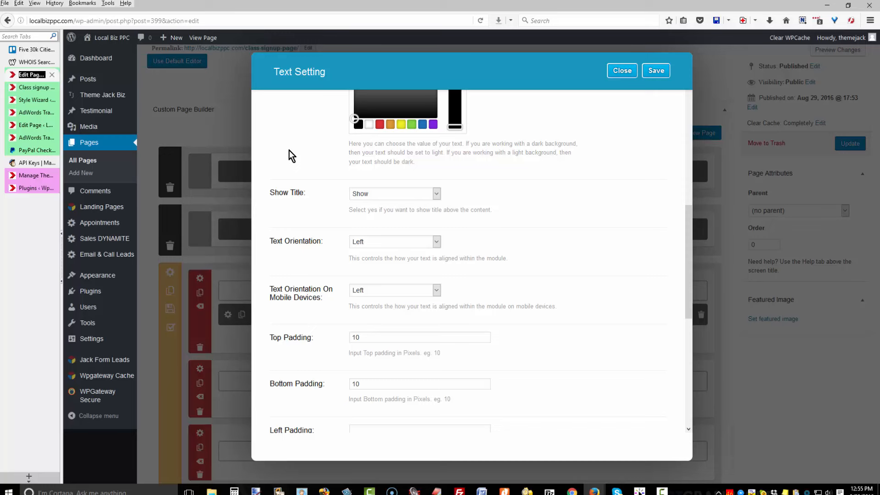
scroll(289, 156, down, 2)
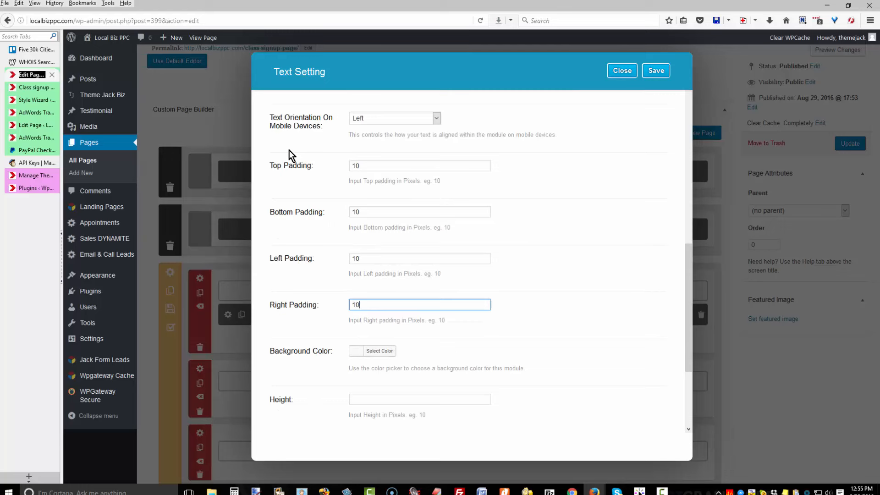
scroll(289, 156, down, 3)
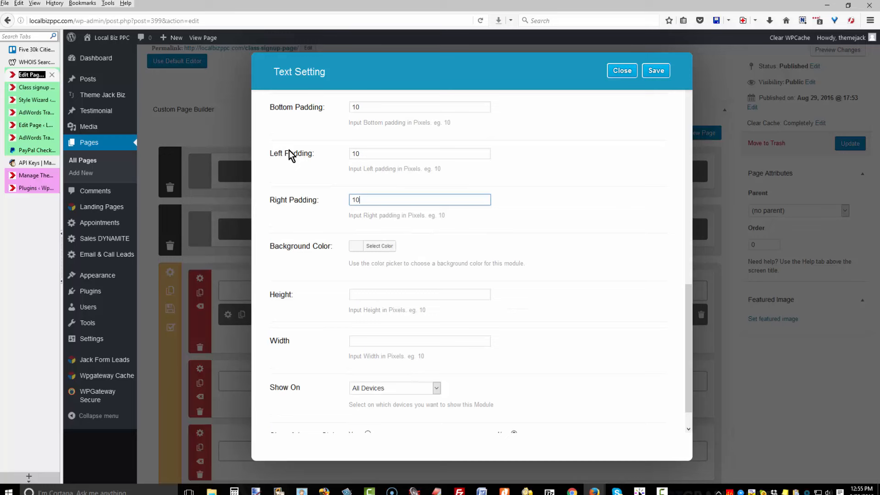
scroll(290, 156, down, 1)
scroll(290, 156, up, 2)
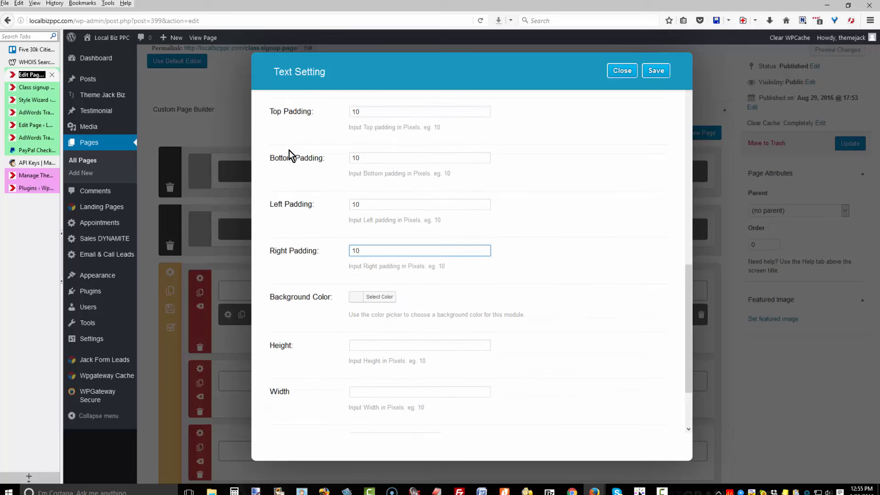
click(656, 70)
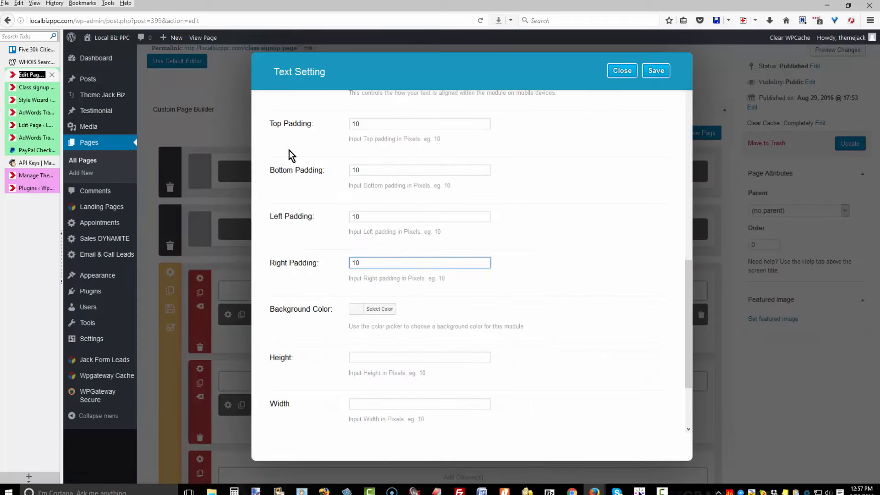
Add the Why Market AdWords text module to the right column and save it.
scroll(290, 156, down, 3)
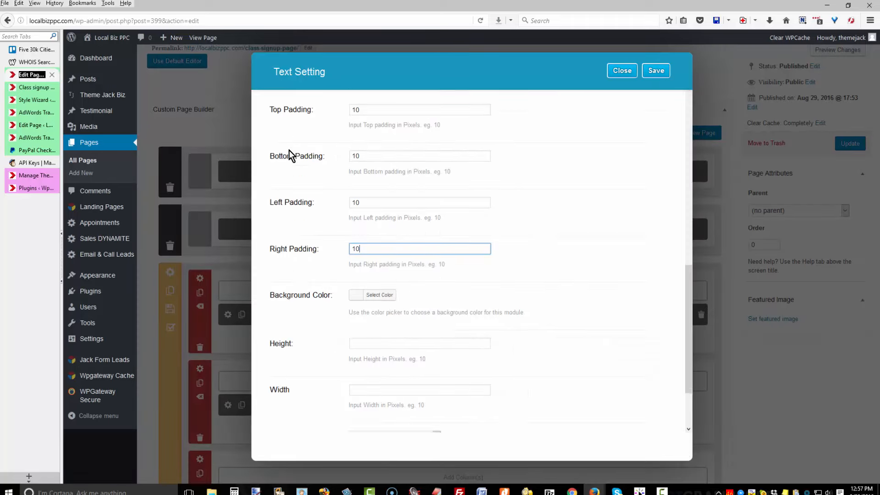
scroll(290, 156, up, 2)
scroll(290, 156, up, 10)
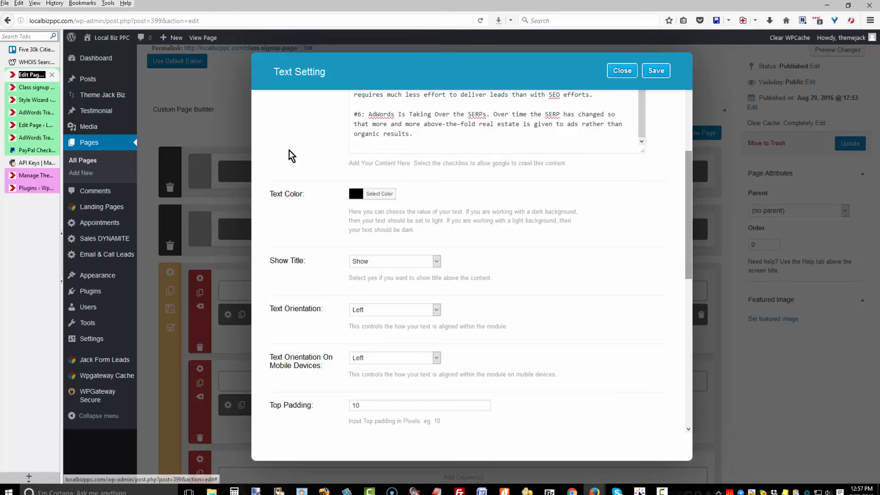
key(Escape)
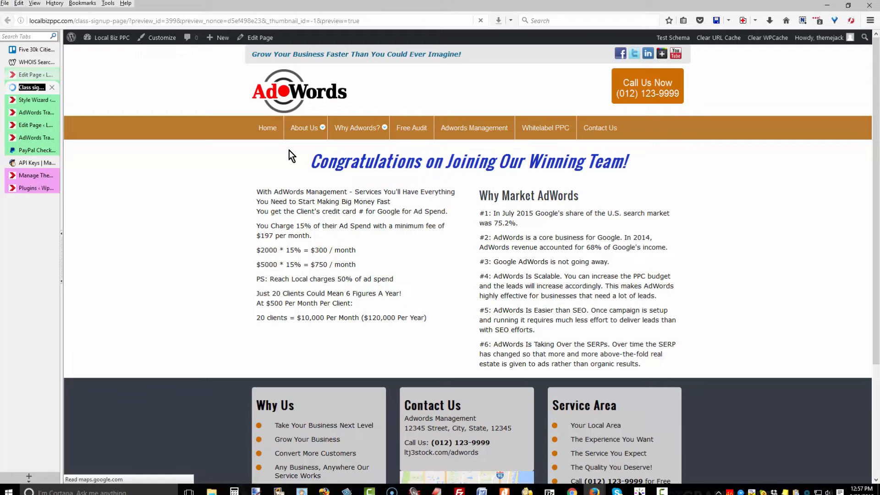
Switch to the browser tab showing the AdWords training page preview.
key(ctrl+Page_Up)
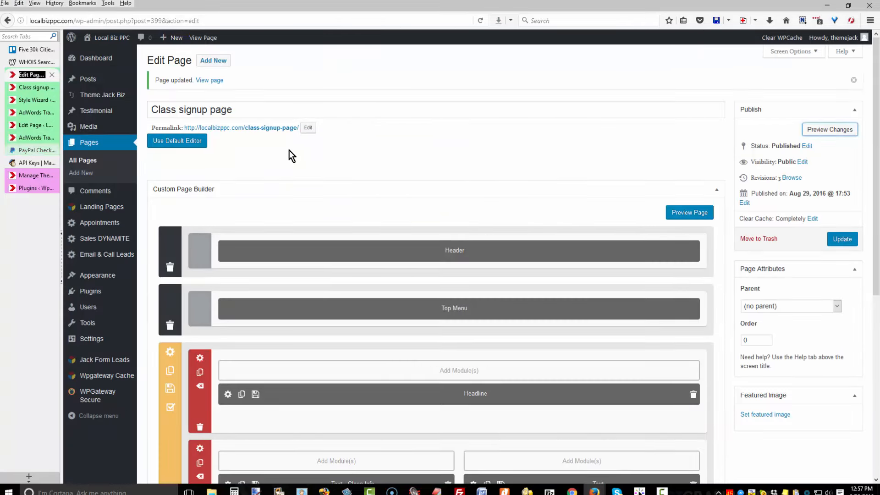
key(ctrl+8)
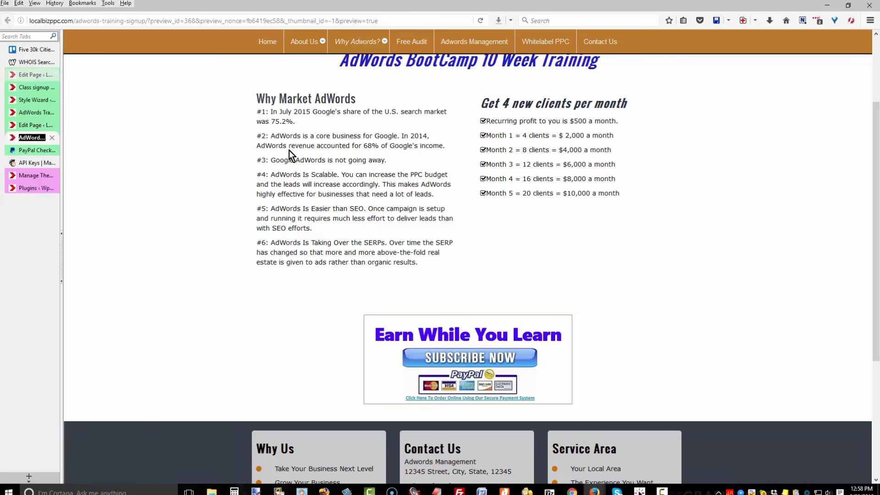
Split the empty third row of the Class signup page into 1/4, 1/2, 1/4 columns.
click(31, 75)
scroll(292, 156, down, 6)
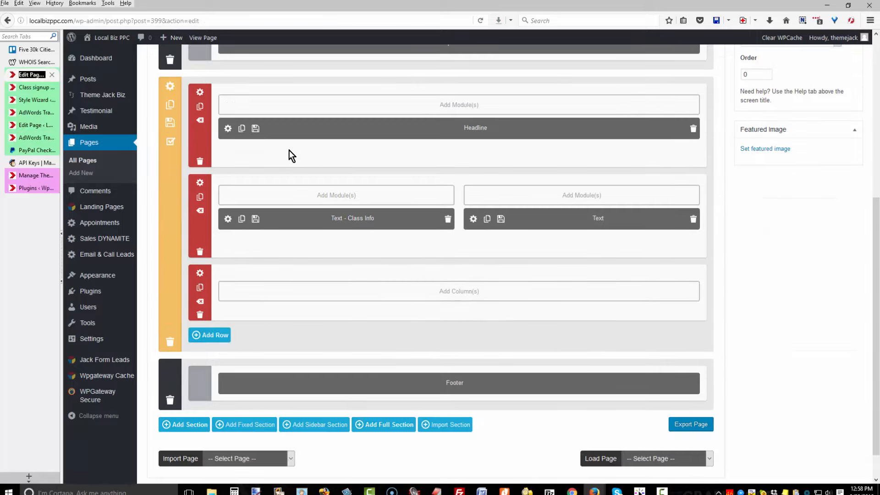
click(459, 292)
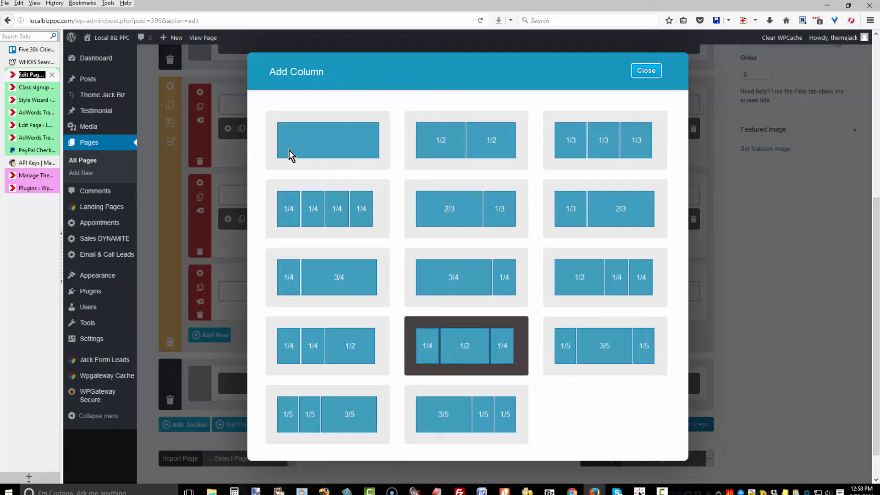
click(466, 346)
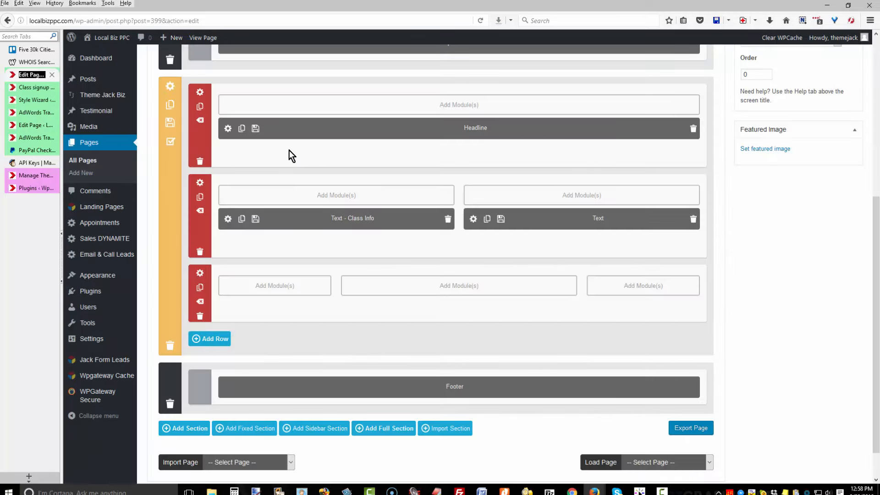
Add a Text module to the new row named 'paypal buy button'.
click(459, 285)
click(561, 371)
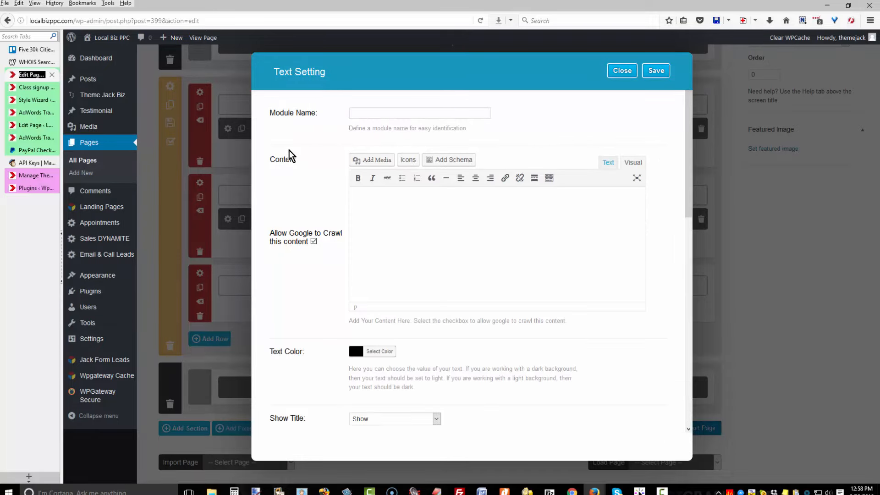
text(paypal buy button)
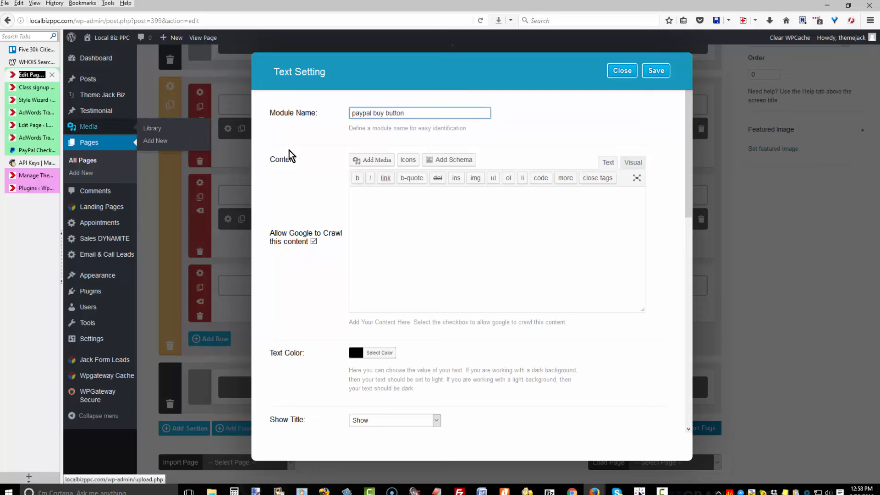
Open the Media Library in a new tab and view the 105b.jpg image details.
right_click(81, 127)
click(108, 132)
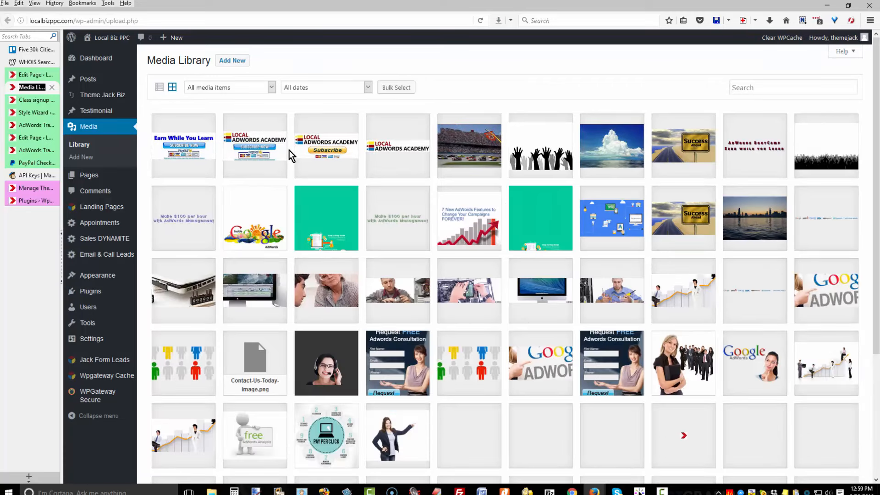
key(Tab)
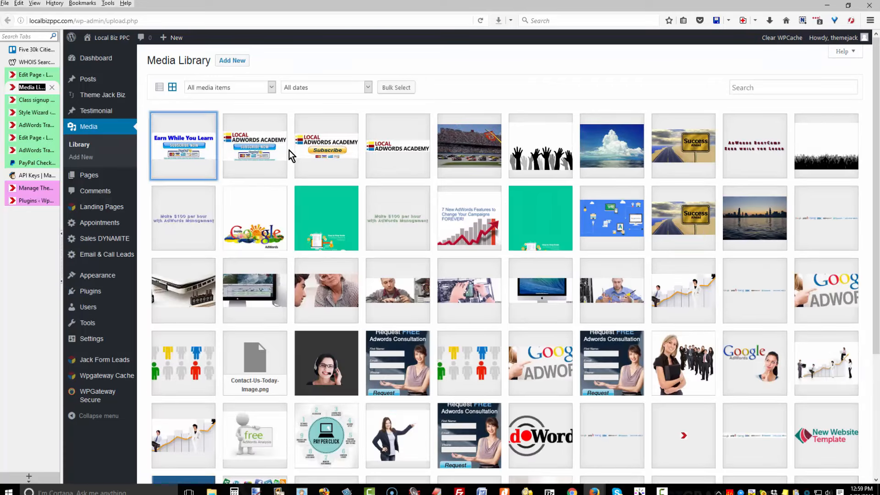
key(Return)
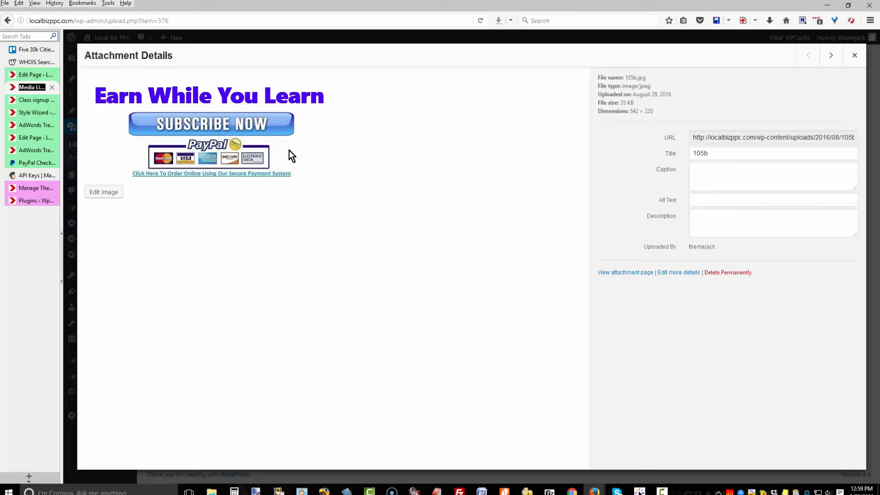
Copy the full URL of 105b.jpg and bring up the PayPal form code in EditPlus.
drag(693, 137, 861, 137)
right_click(765, 138)
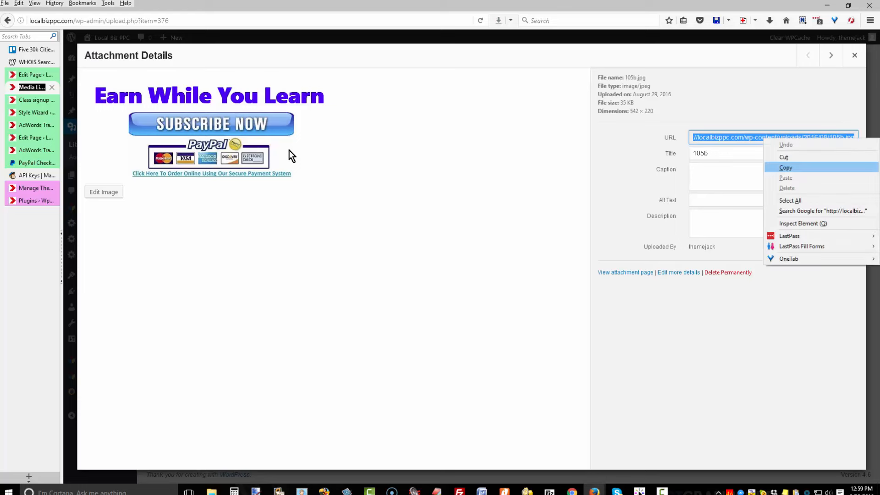
click(785, 167)
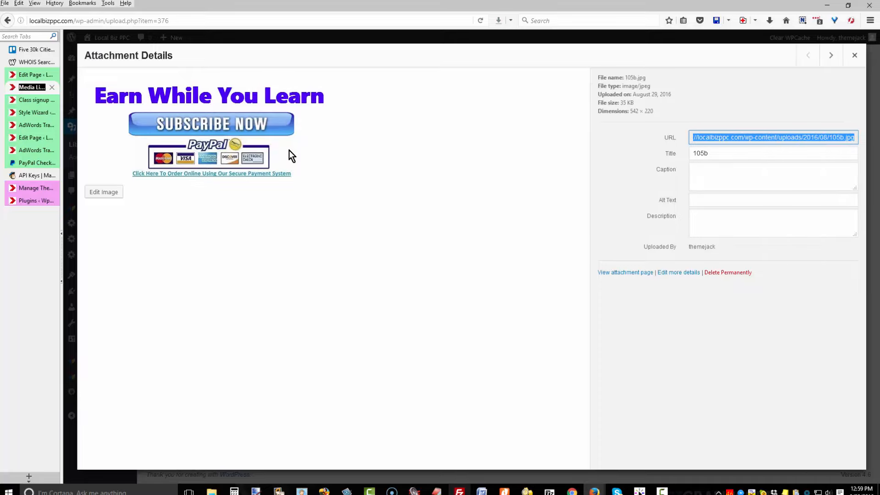
click(437, 490)
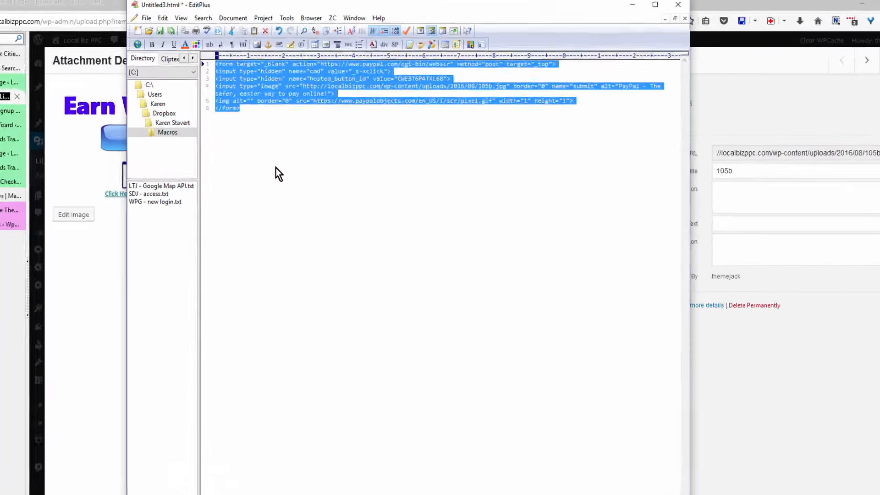
Verify the 105b.jpg src URL on line 4, then copy all the PayPal form code.
click(289, 153)
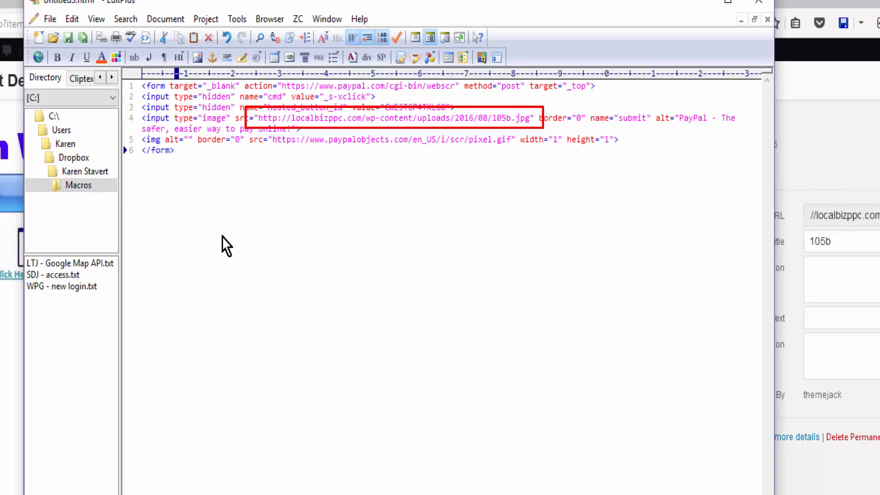
mouse_move(259, 118)
mouse_down()
mouse_move(347, 118)
mouse_move(303, 128)
mouse_move(531, 118)
mouse_up()
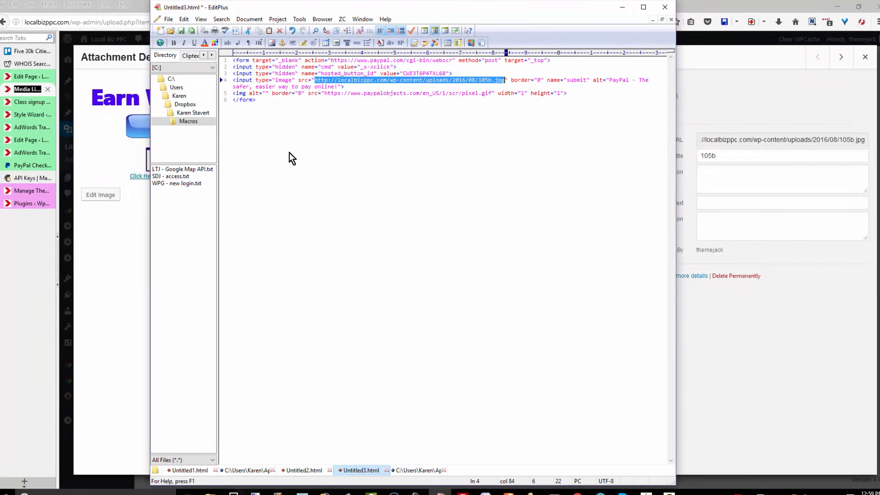
key(ctrl+a)
key(alt+Tab)
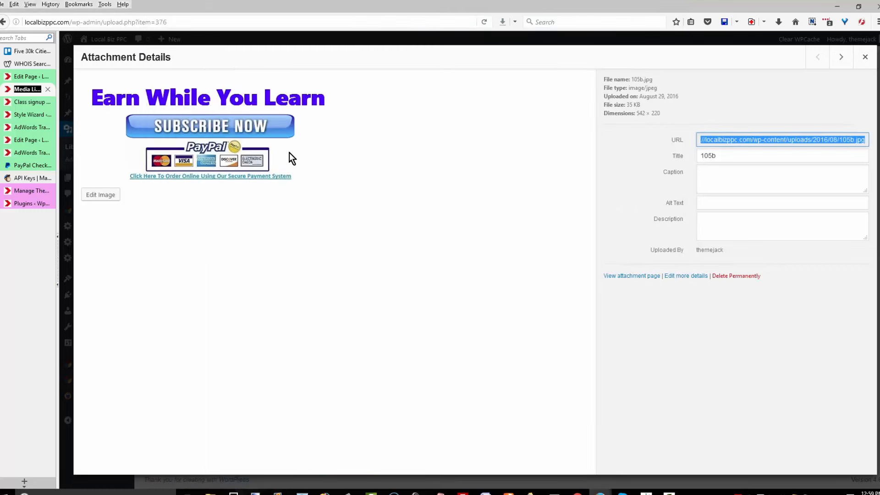
Paste the PayPal form code into the paypal buy button module and center its text orientation.
key(Escape)
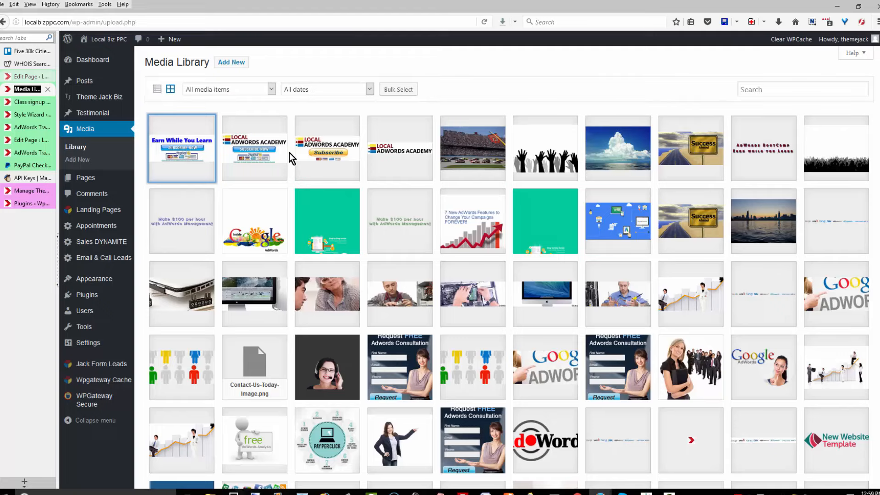
key(ctrl+shift+Tab)
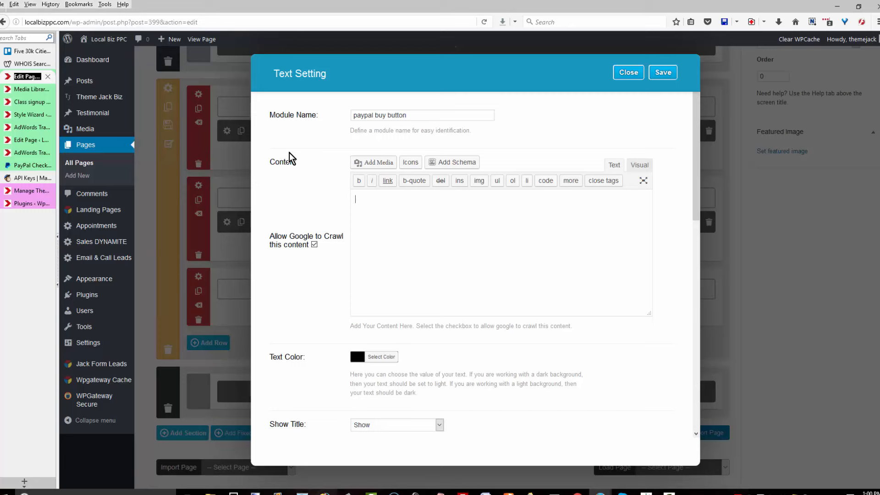
key(ctrl+v)
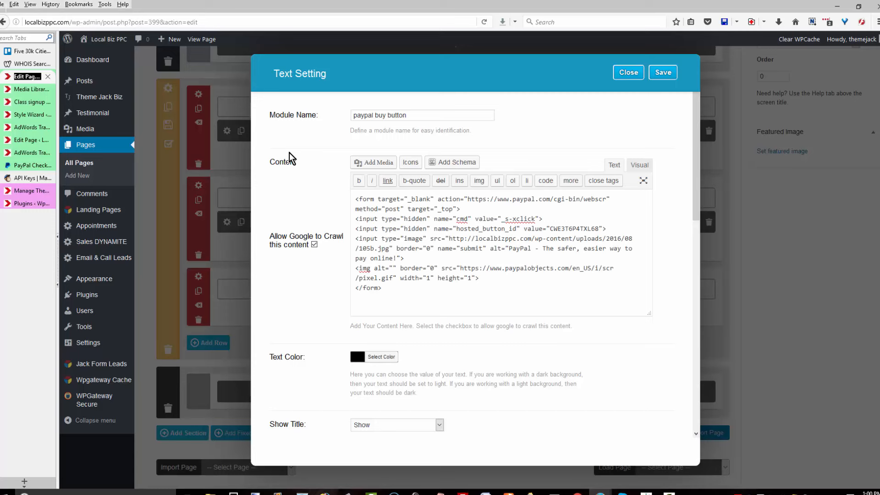
scroll(290, 158, down, 2)
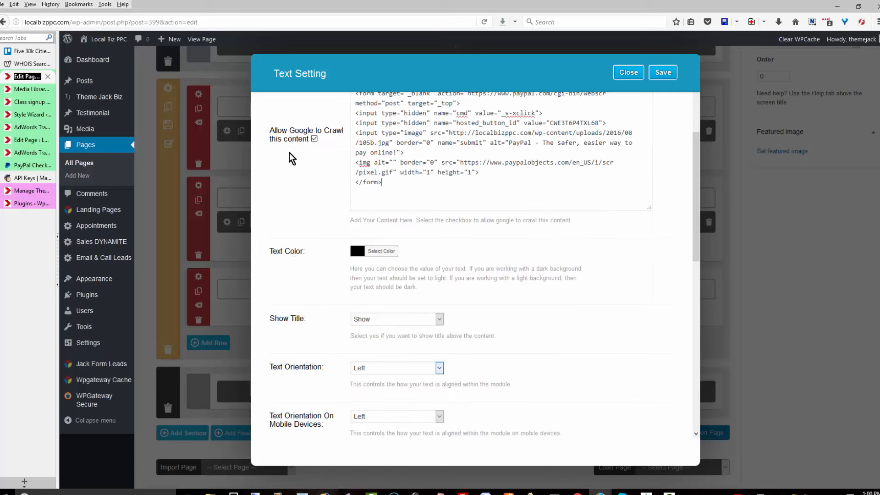
scroll(413, 368, down, 1)
click(412, 326)
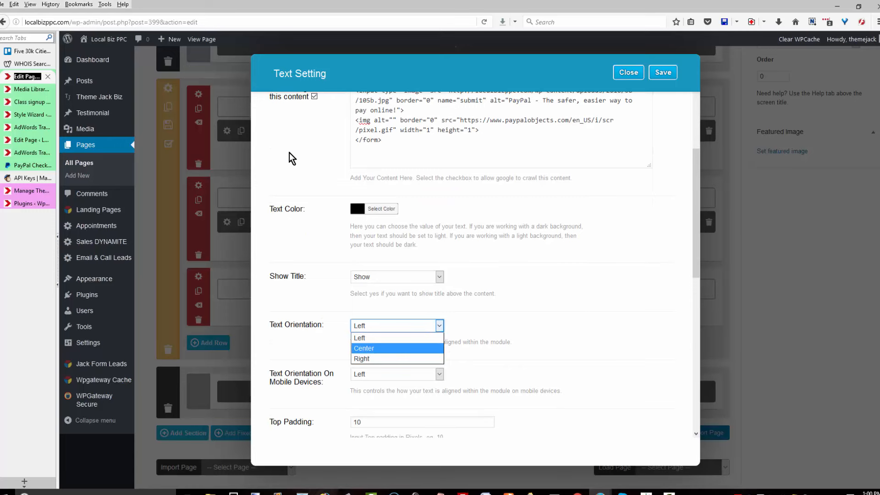
click(397, 349)
Save the module settings and update the Class signup page.
scroll(291, 158, down, 1)
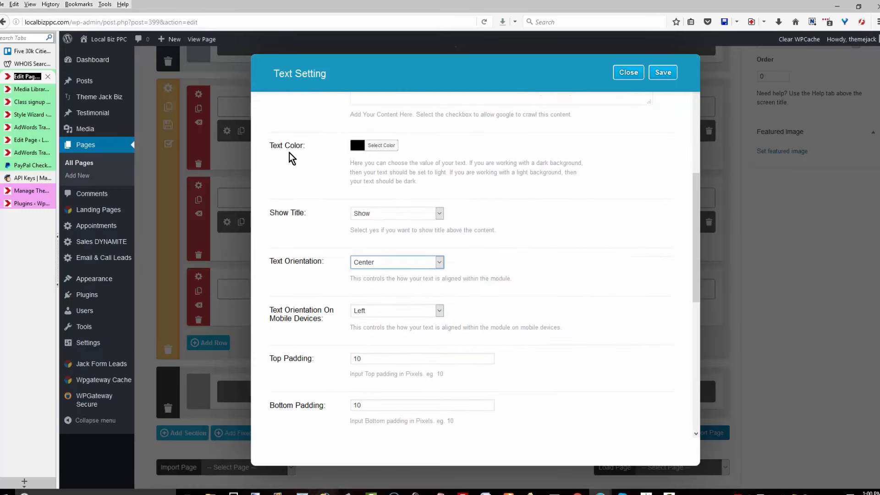
scroll(292, 158, down, 1)
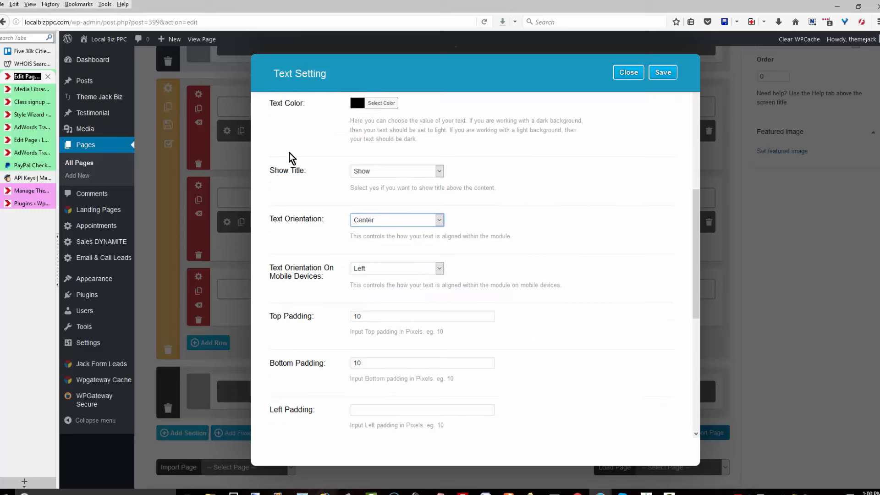
scroll(291, 158, down, 5)
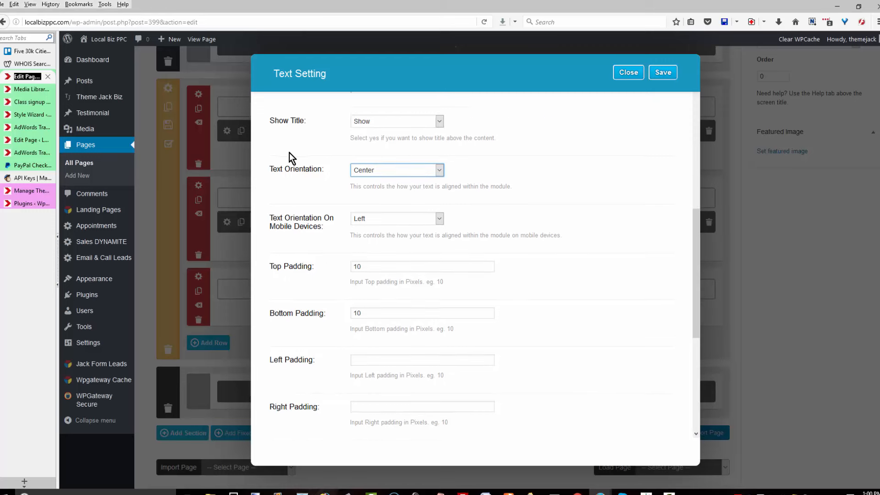
scroll(292, 158, down, 1)
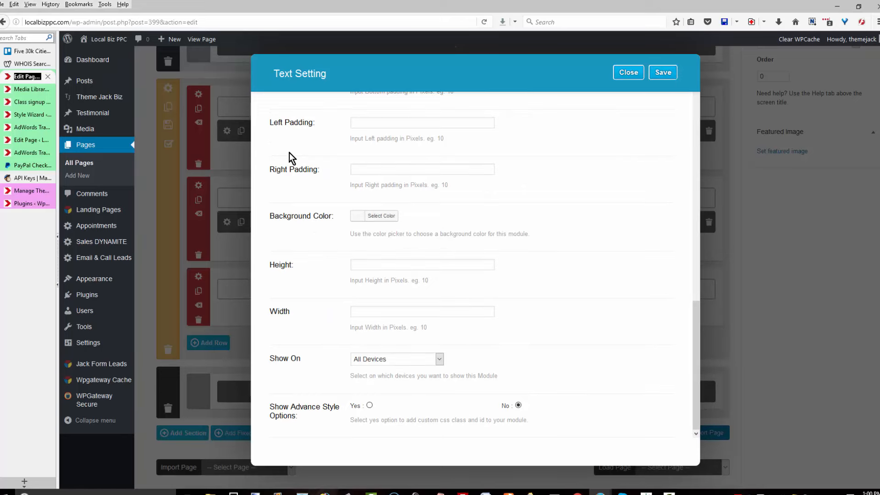
click(663, 73)
scroll(292, 158, up, 6)
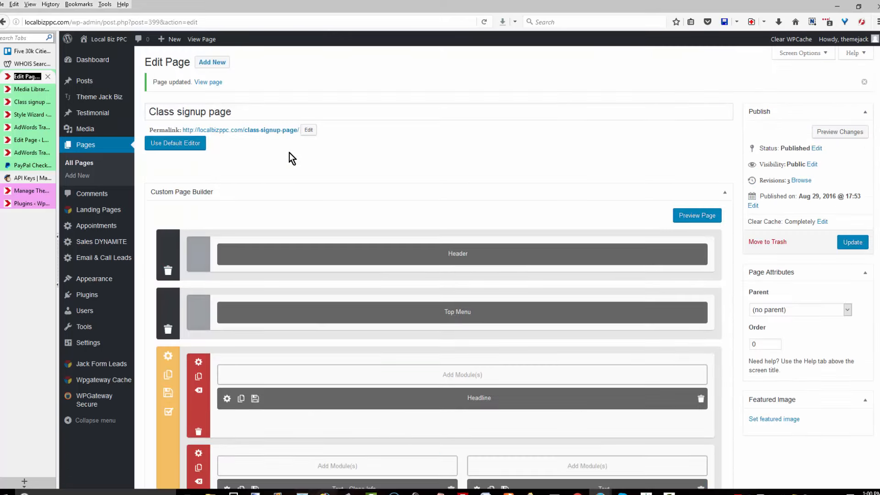
click(853, 242)
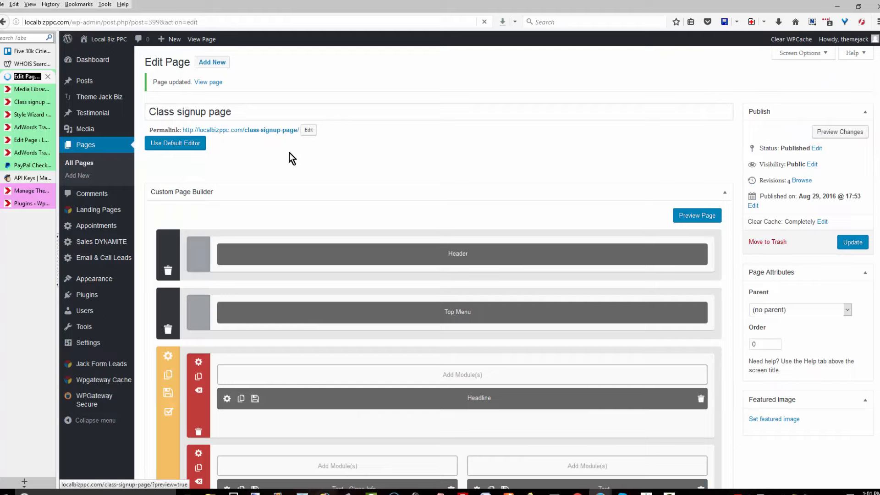
Preview the Class signup page and test its Subscribe Now PayPal button.
click(840, 132)
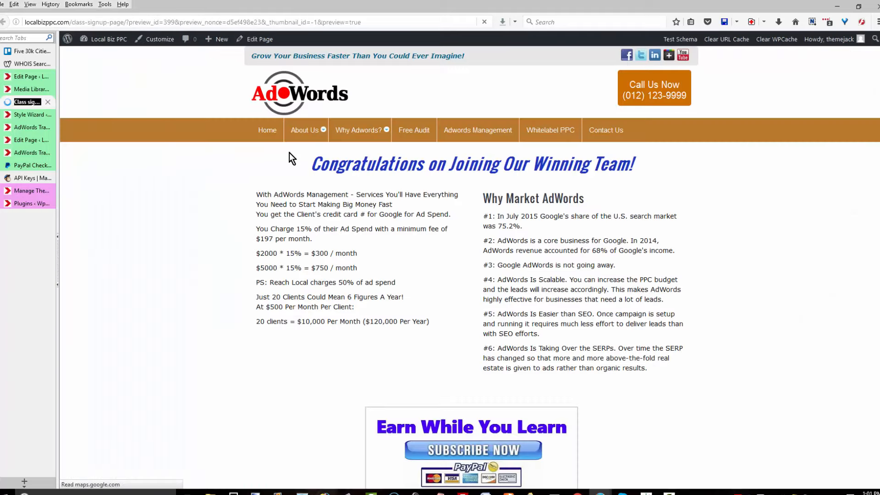
scroll(292, 158, down, 2)
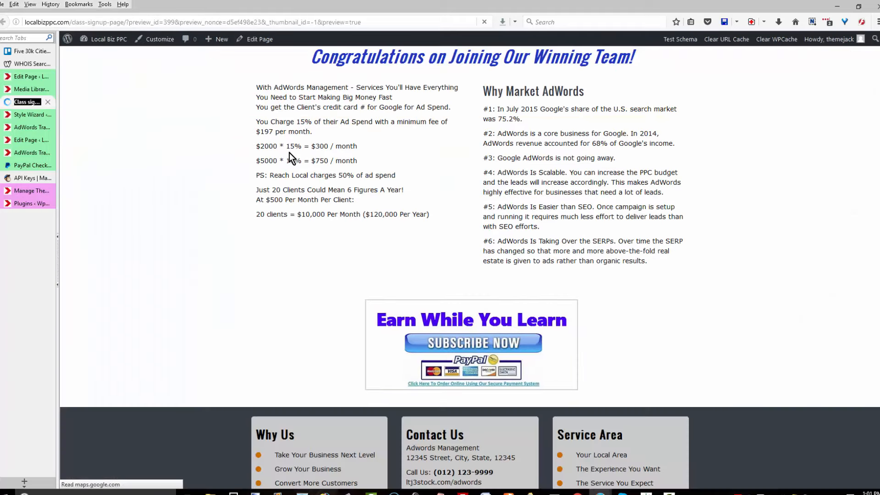
click(473, 343)
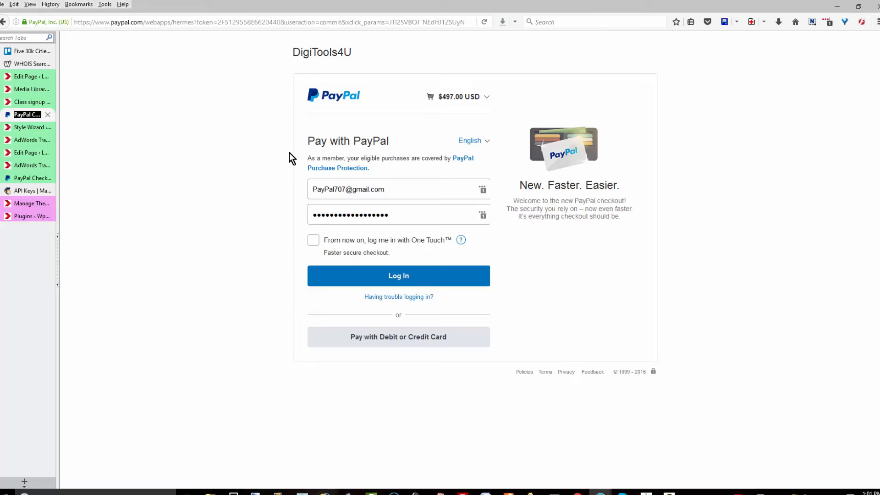
Return to the page editor and start a new page from Pages > Add New.
key(ctrl+Tab)
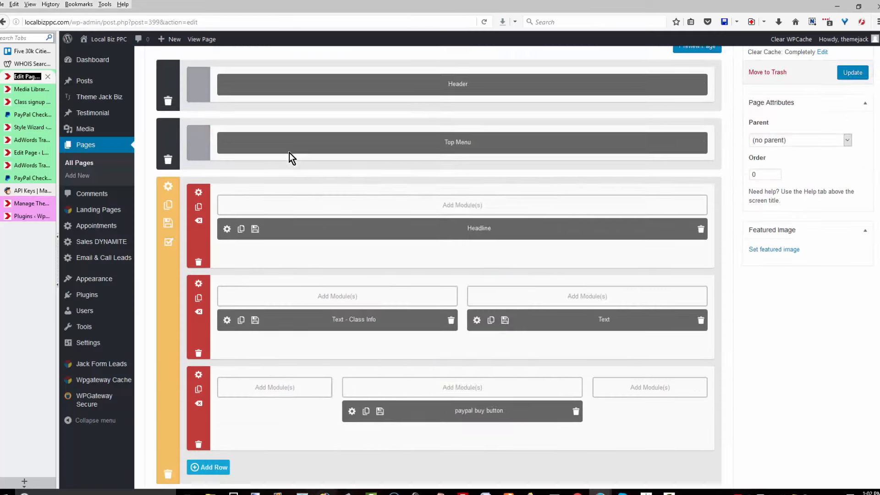
scroll(293, 158, down, 3)
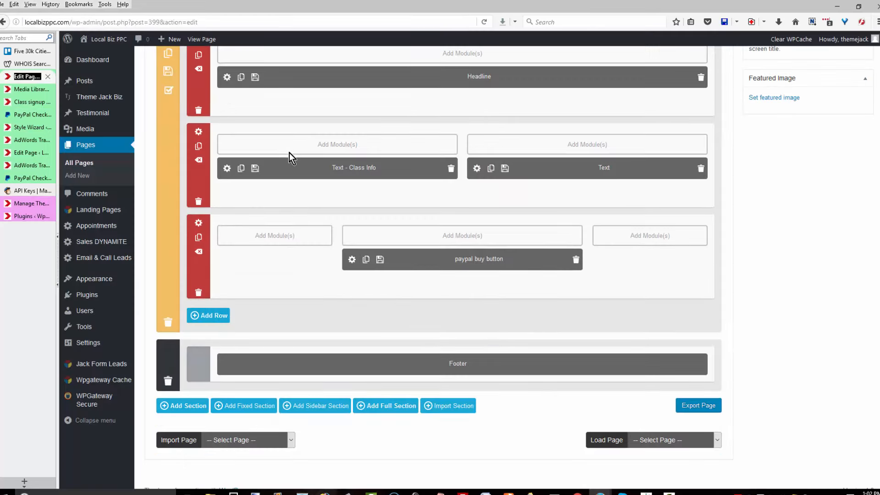
scroll(293, 158, up, 7)
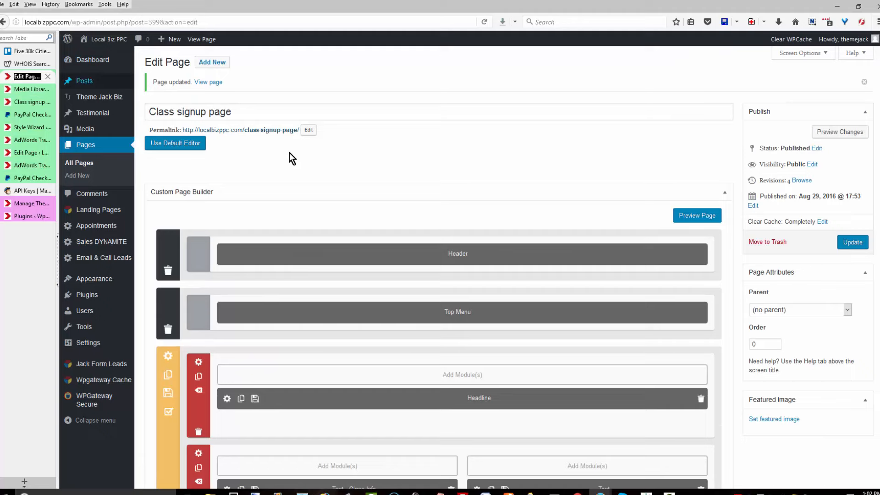
click(77, 176)
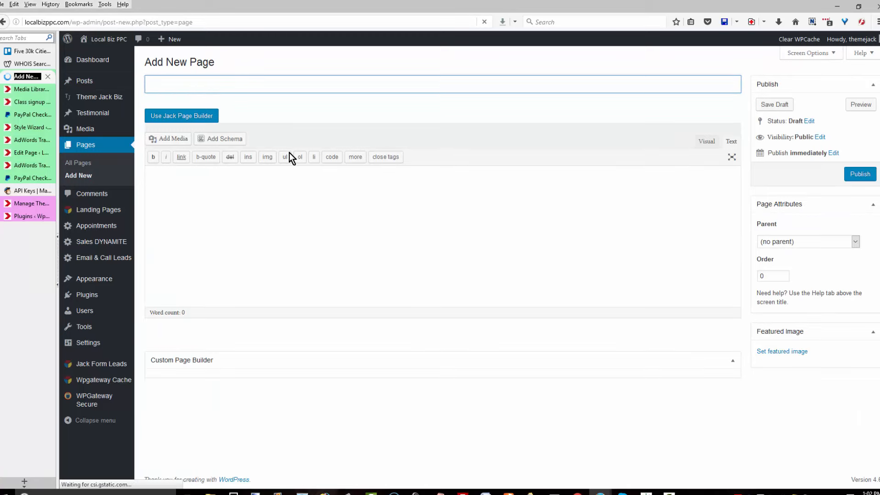
Title the new page 'AdWords Form Page' and switch it to Jack Page Builder.
text(AdWords Form Page)
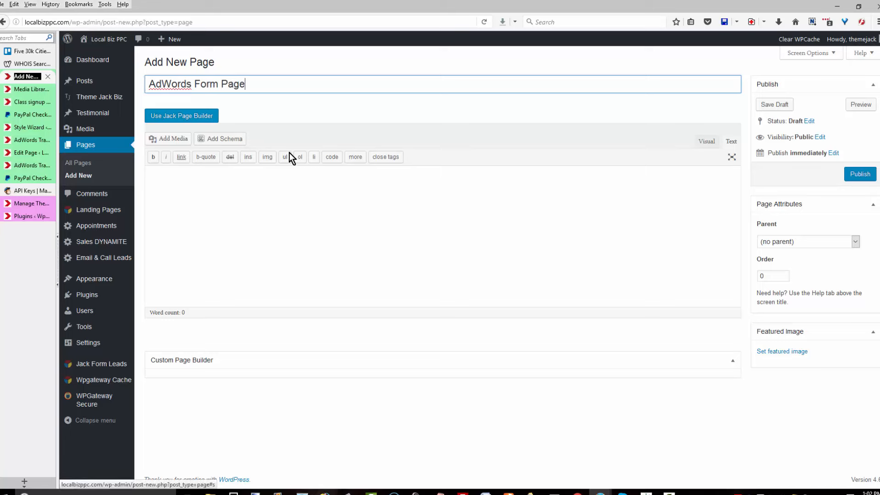
key(Tab)
key(Return)
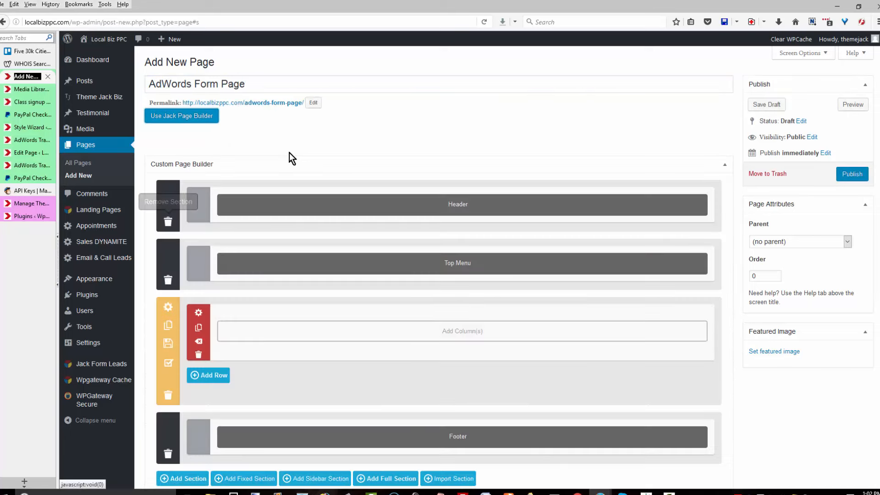
Delete the Header, Top Menu and Footer sections from the page builder.
click(168, 221)
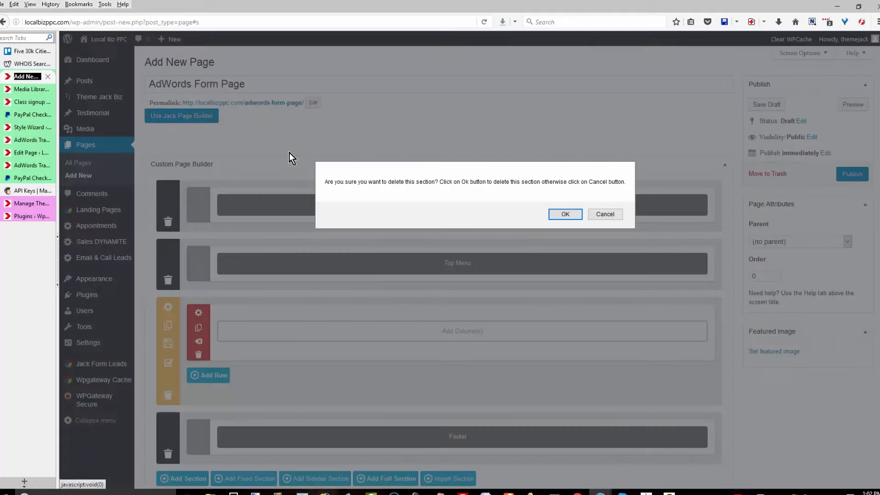
click(565, 214)
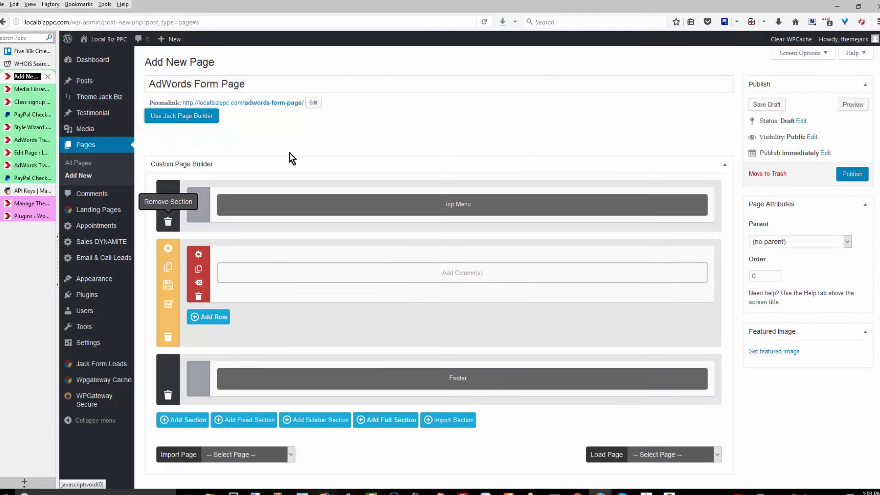
click(168, 221)
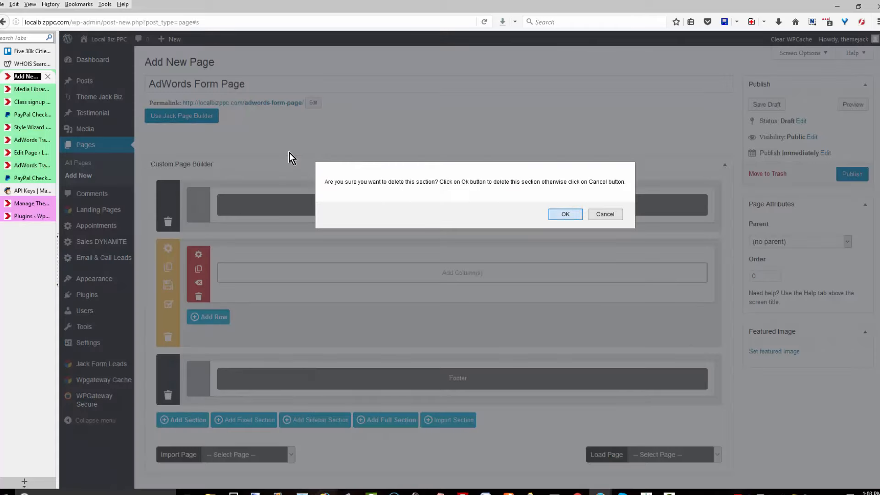
click(566, 214)
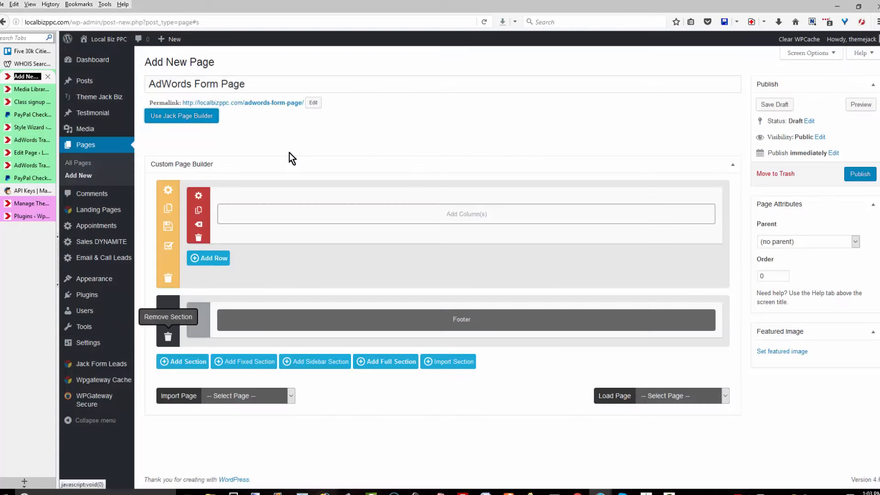
click(168, 337)
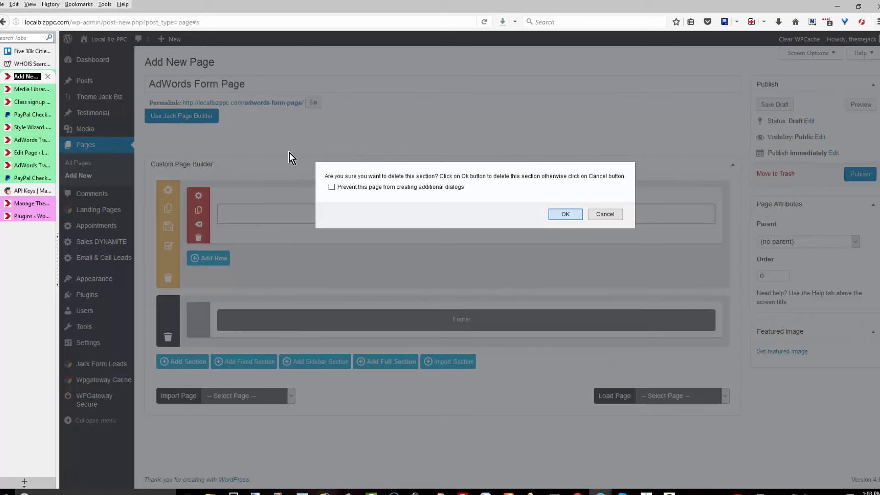
key(Return)
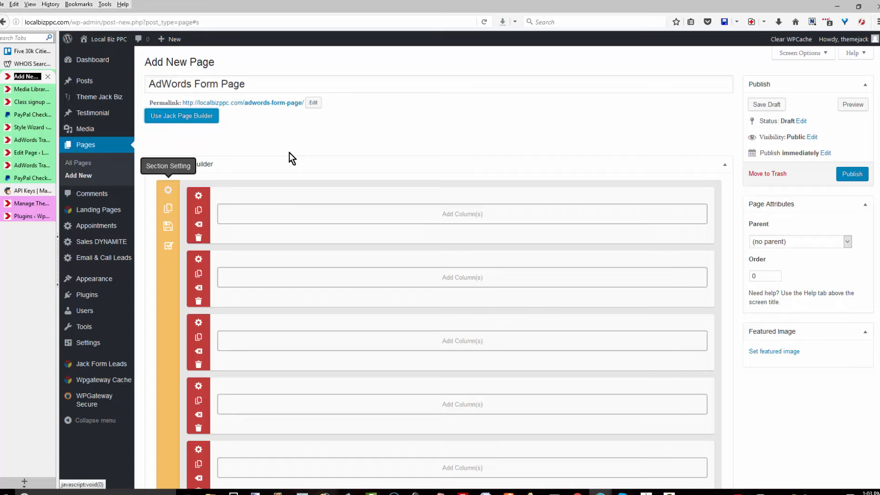
Give the remaining section the chicagoCityScape photo as its background image.
click(168, 190)
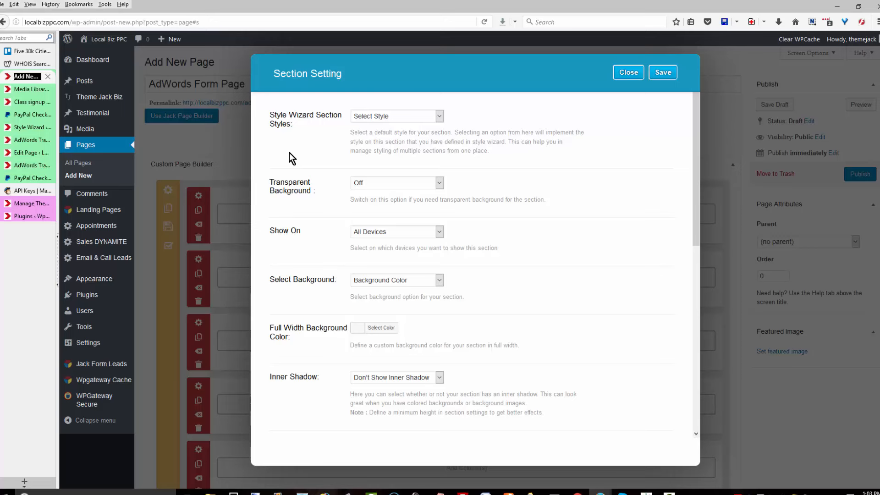
key(alt+Down)
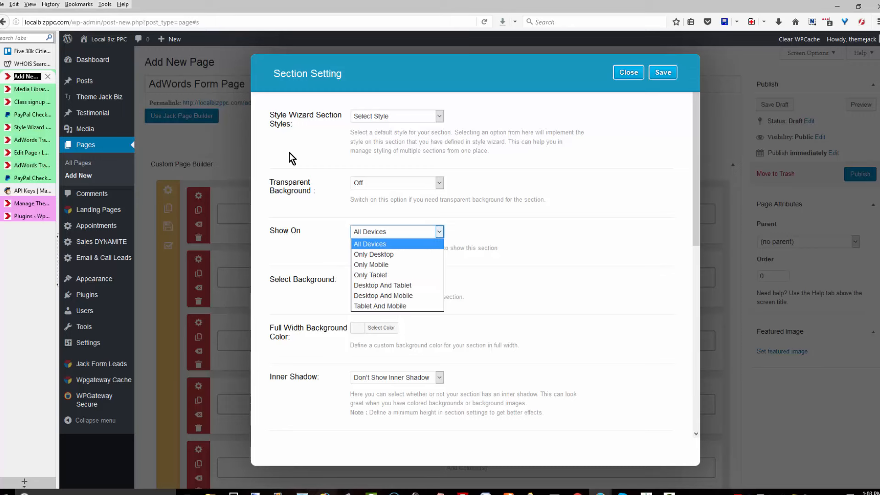
key(Escape)
key(Tab)
key(alt+Down)
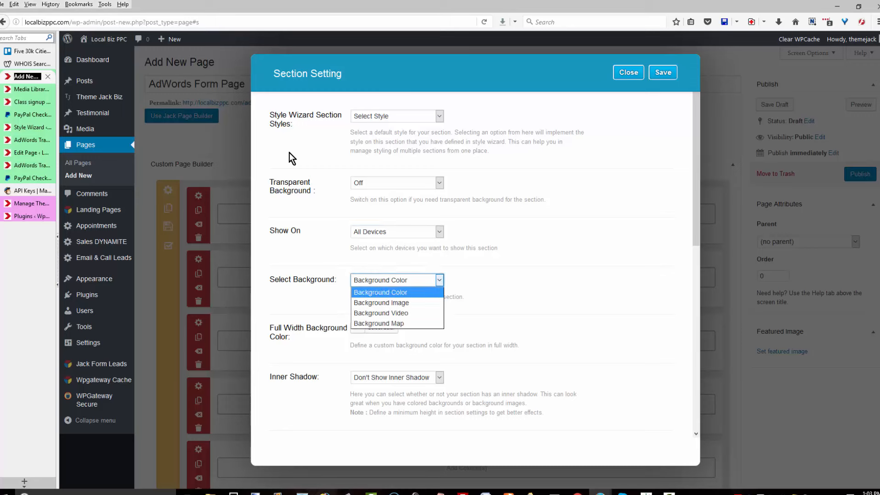
key(Down)
key(Down)
key(Up)
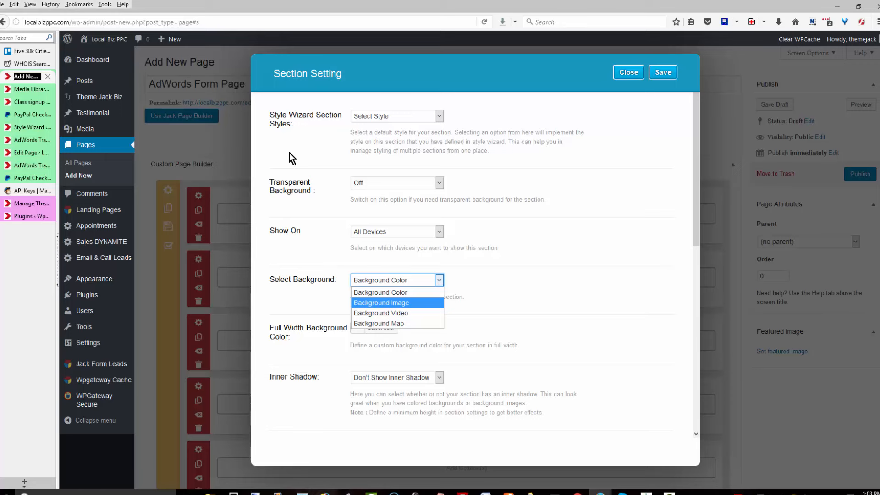
key(Return)
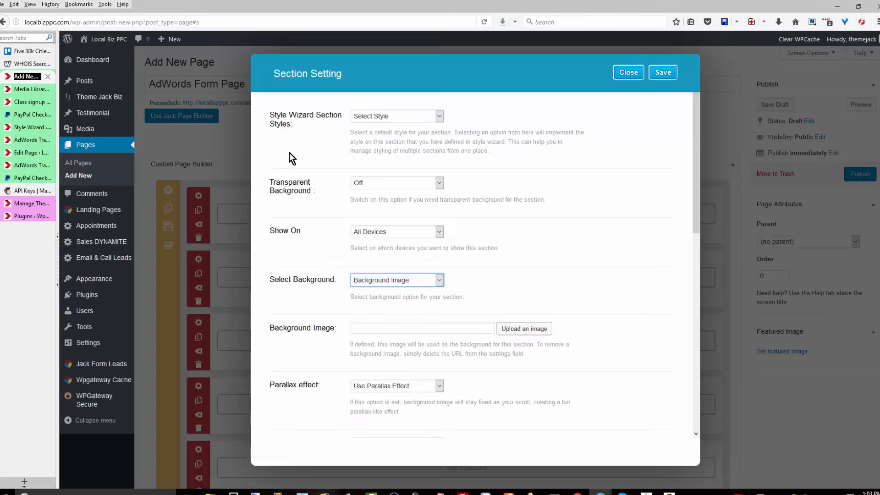
click(524, 329)
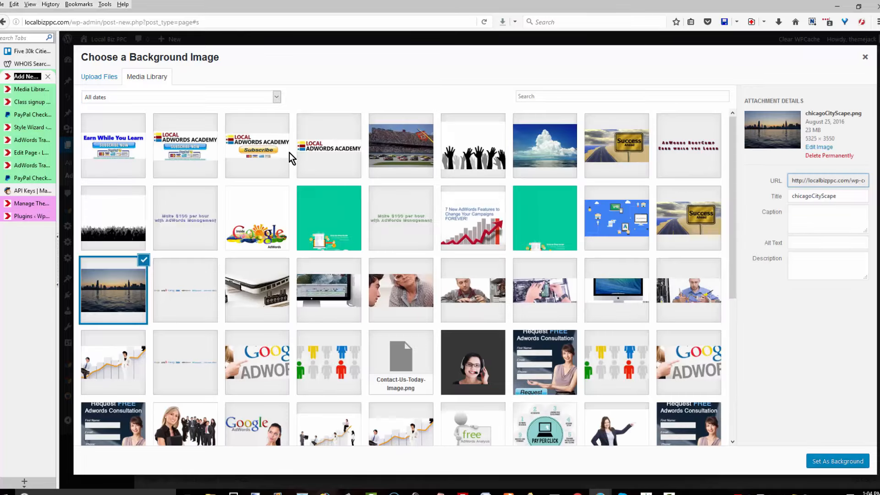
key(Escape)
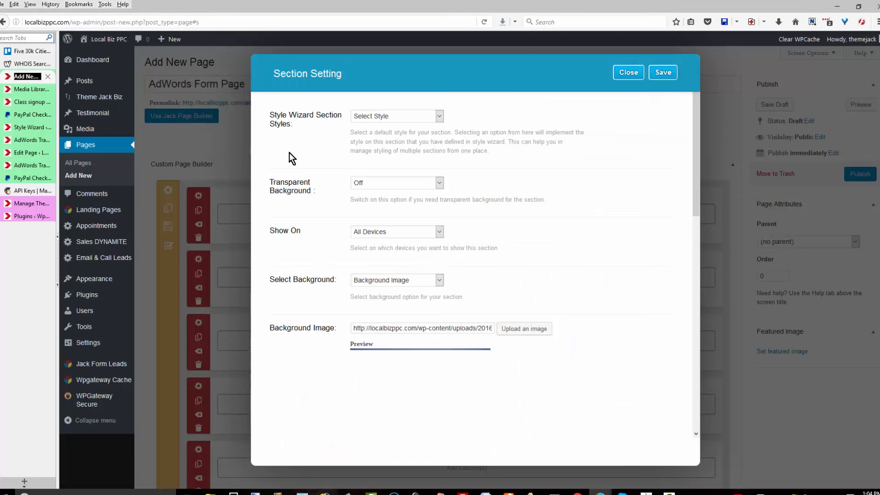
Set the section minimum height to 1800 and save the section settings.
scroll(292, 158, down, 3)
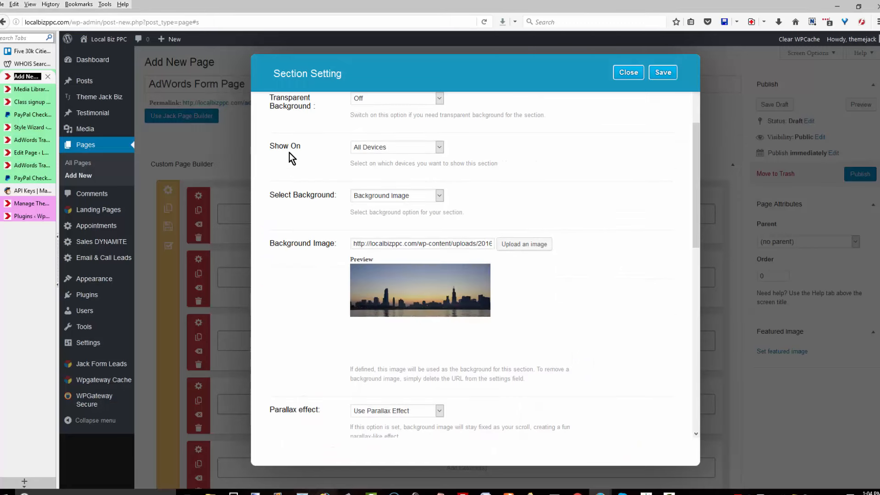
scroll(292, 158, down, 1)
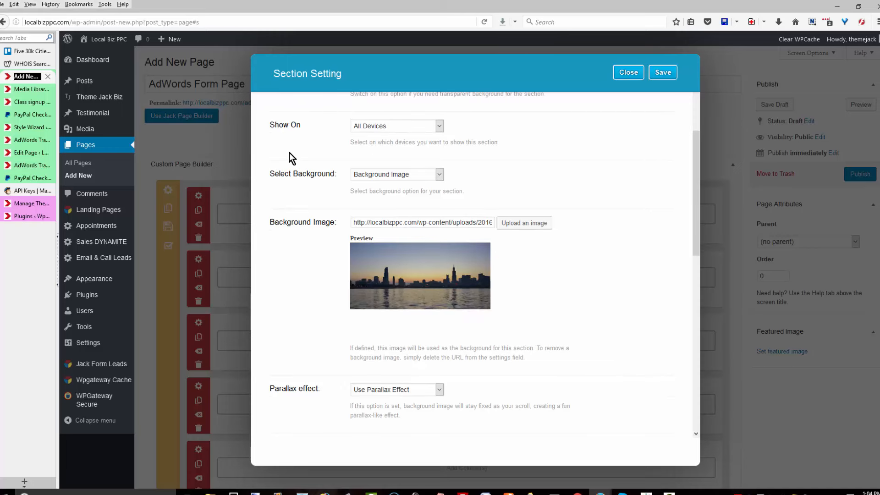
scroll(292, 158, down, 1)
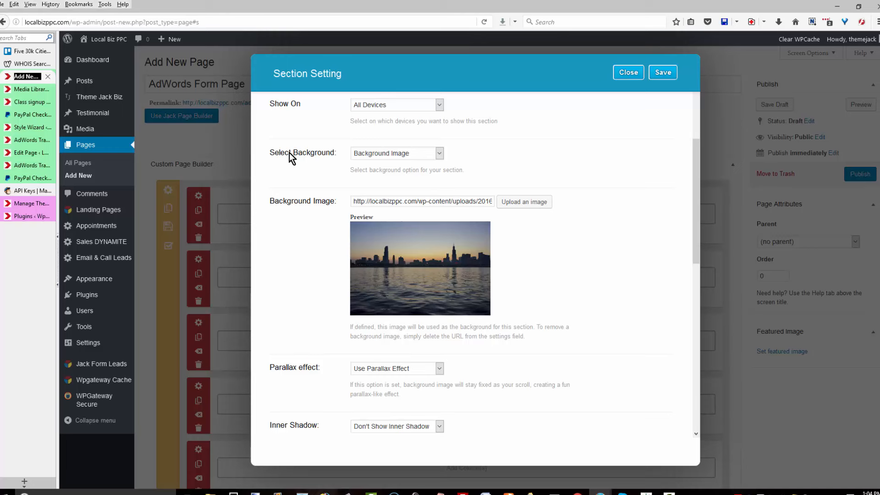
scroll(291, 158, down, 5)
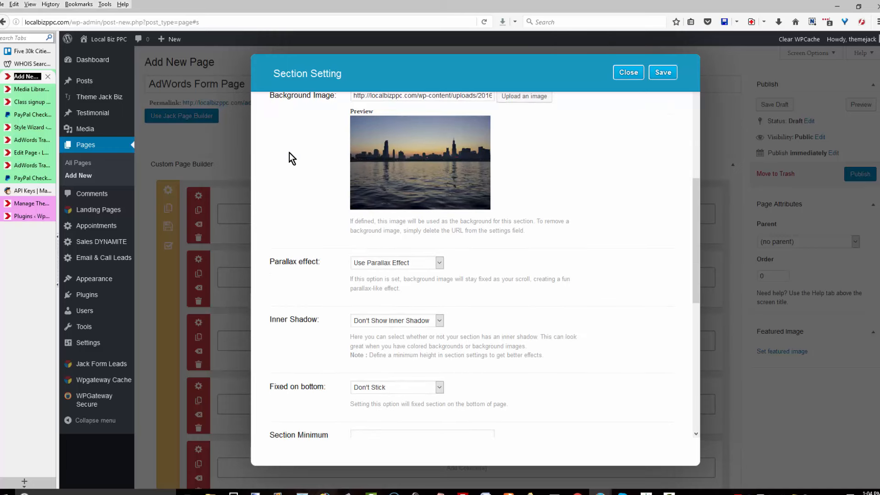
scroll(292, 158, down, 3)
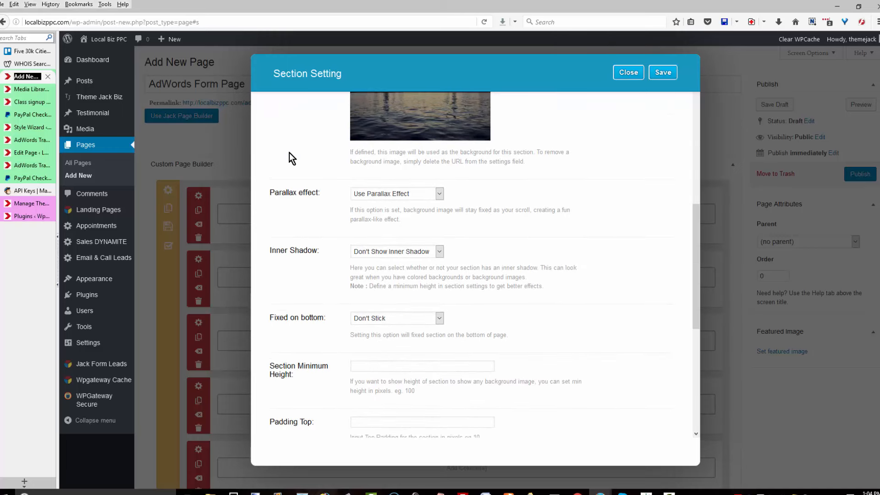
scroll(292, 159, down, 2)
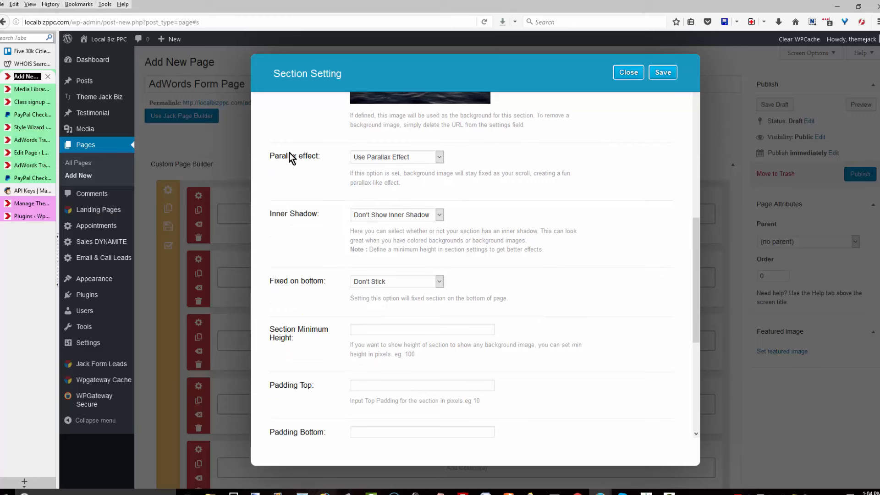
key(Tab)
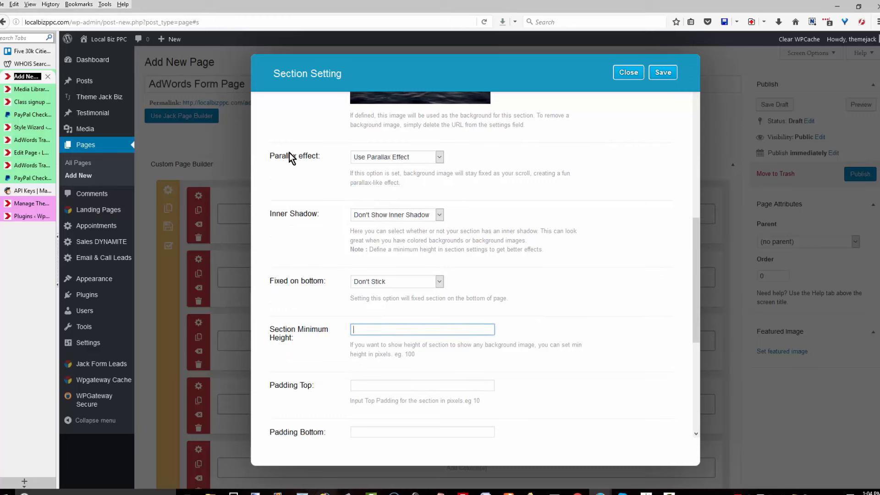
text(1800)
scroll(290, 157, down, 2)
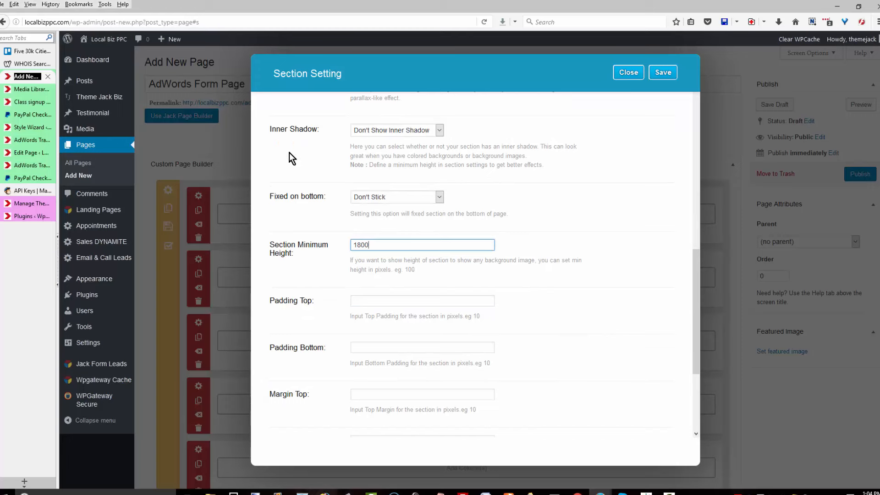
scroll(290, 157, down, 2)
scroll(292, 159, up, 2)
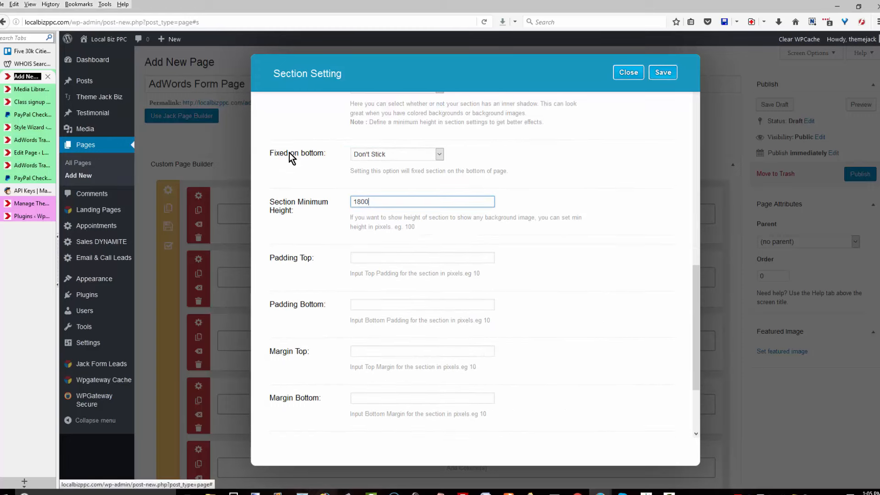
click(663, 72)
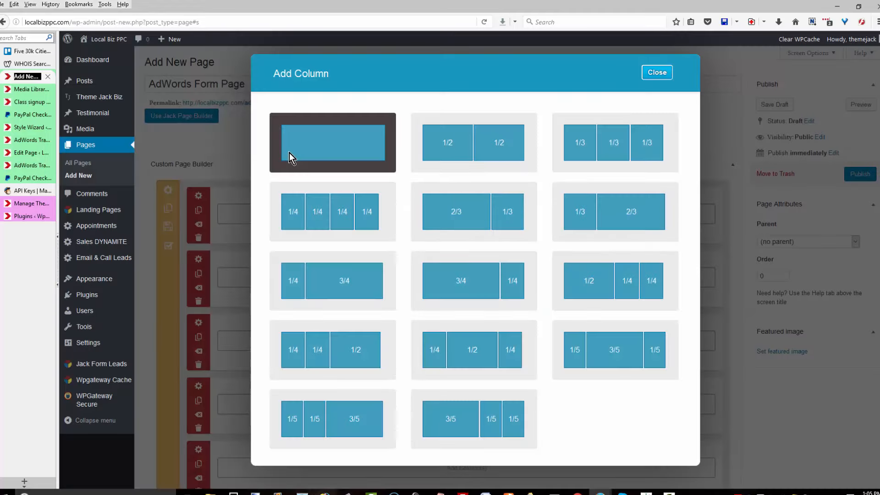
Add a full-width column with an Image module showing AdWords-BootCamp-Headline.png.
click(289, 158)
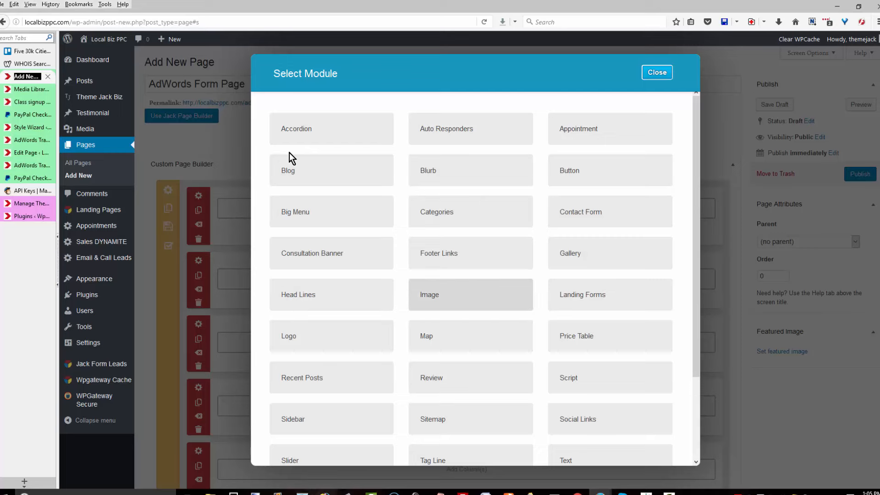
click(471, 295)
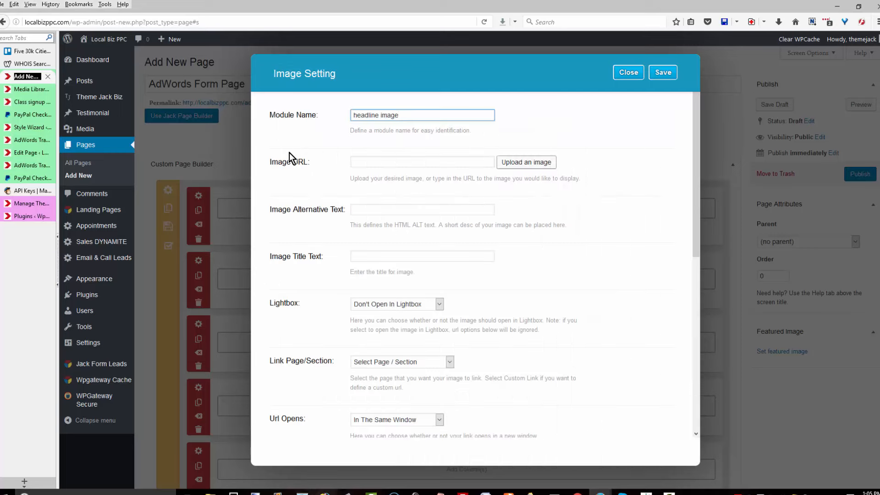
click(526, 162)
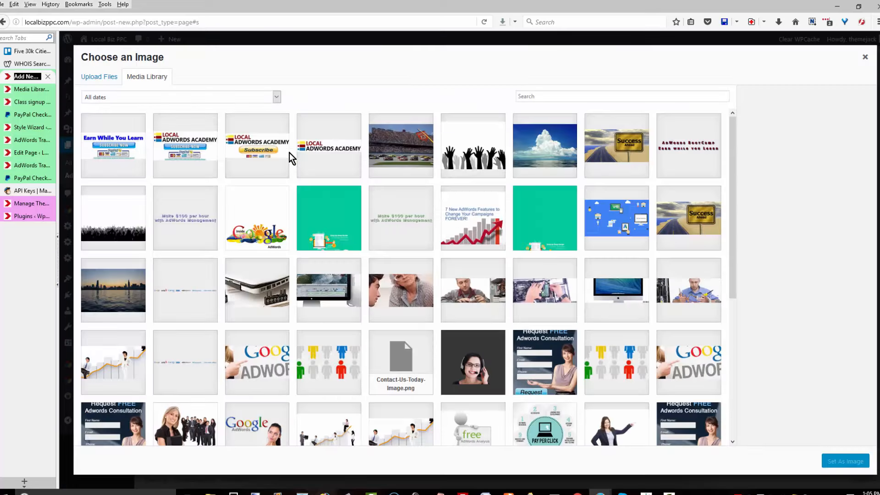
click(689, 146)
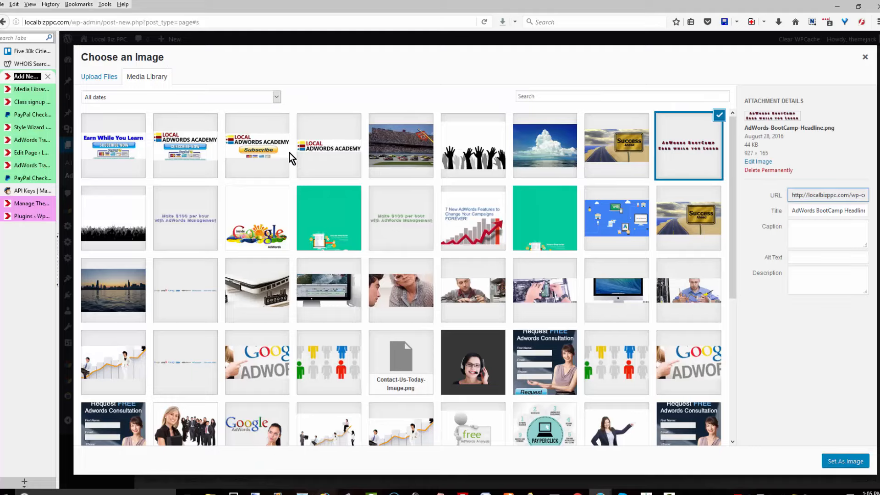
click(846, 462)
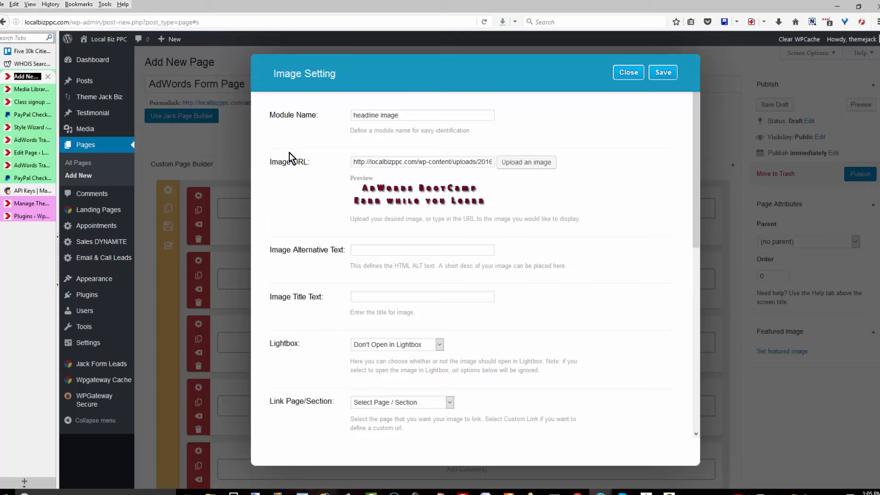
Set the headline image orientation to Center.
scroll(290, 158, down, 2)
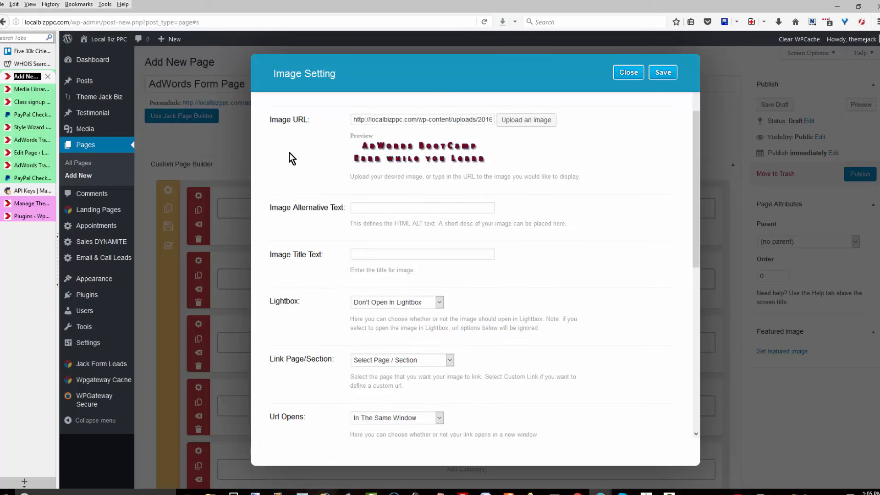
scroll(290, 158, down, 3)
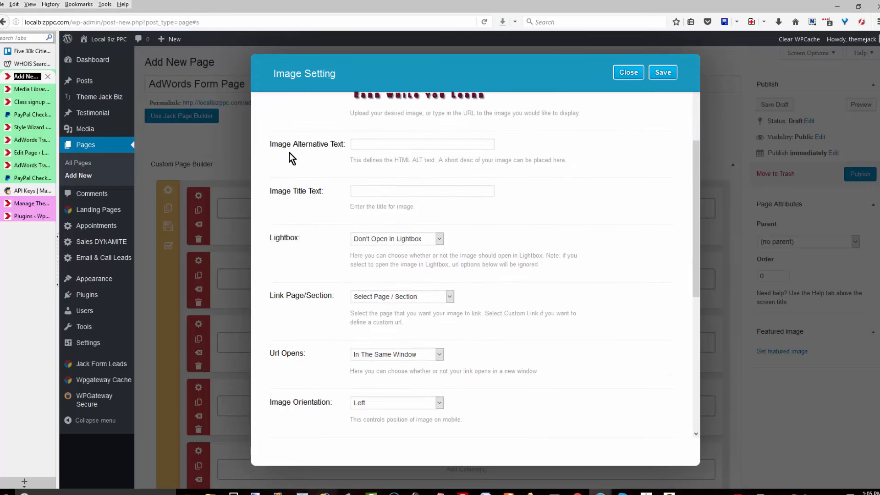
scroll(289, 158, down, 3)
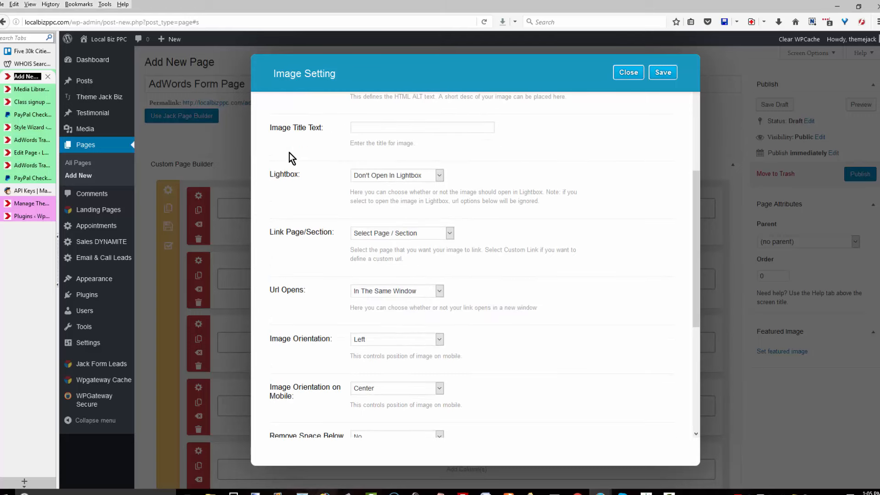
scroll(290, 157, down, 2)
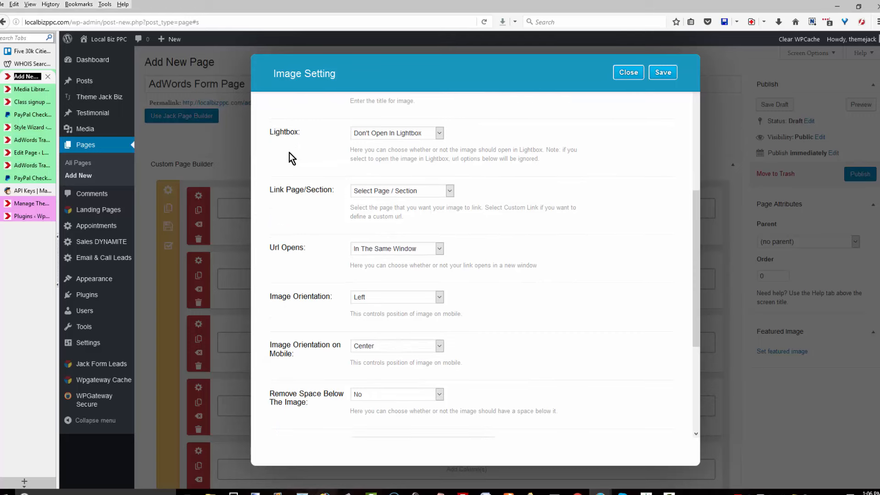
click(397, 276)
click(368, 299)
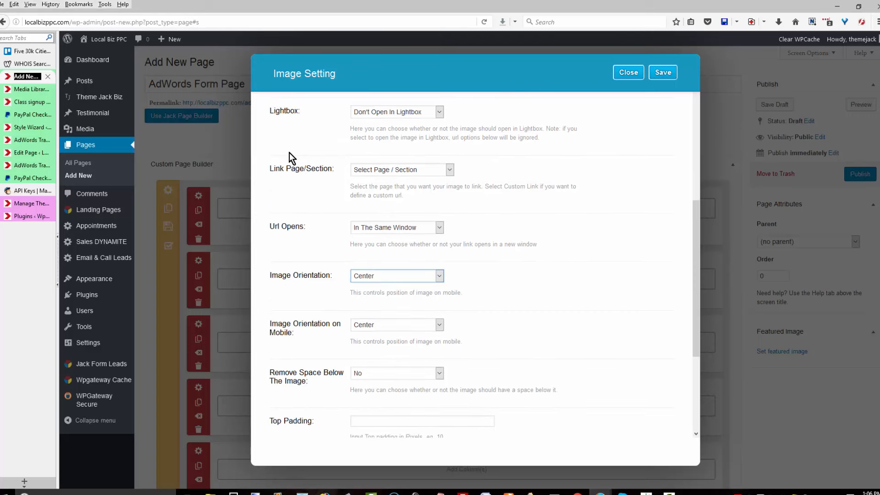
Give the headline image 20 top and 20 bottom padding and save.
scroll(290, 158, down, 2)
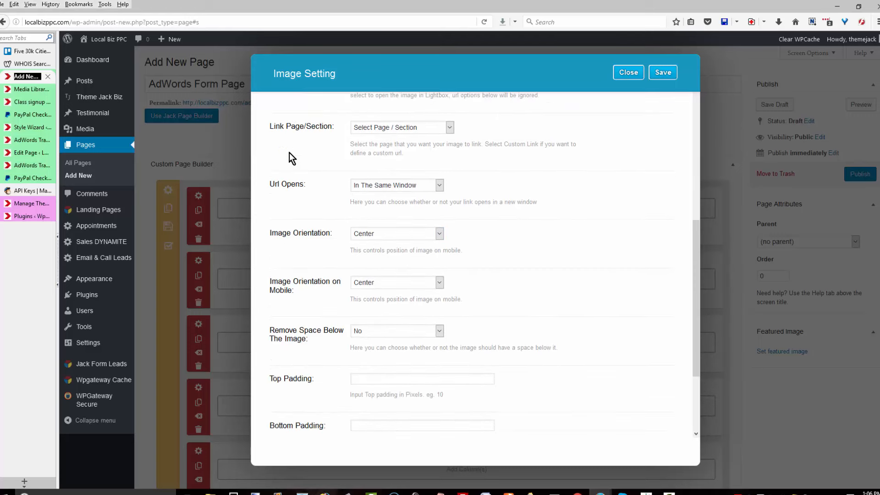
scroll(290, 157, down, 5)
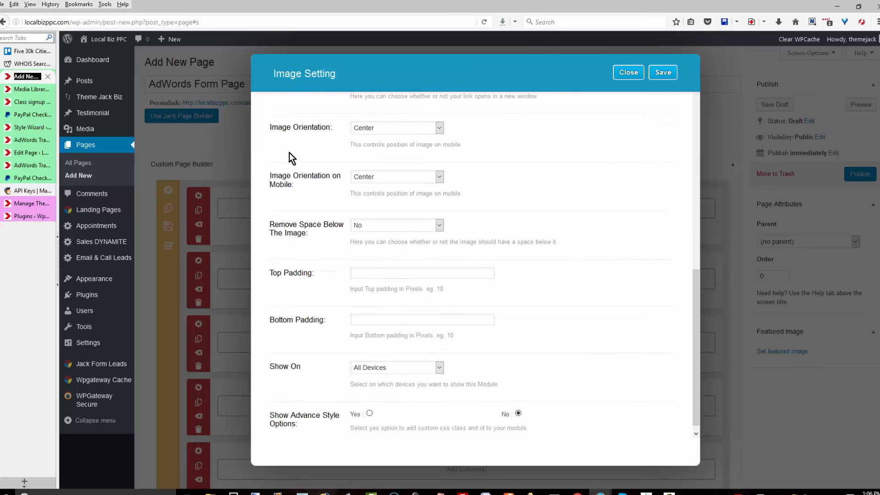
click(421, 273)
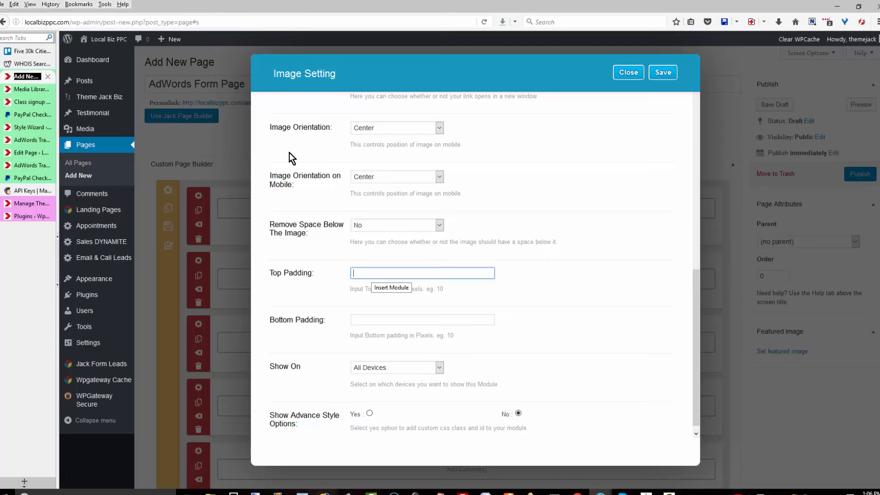
text(20)
key(Tab)
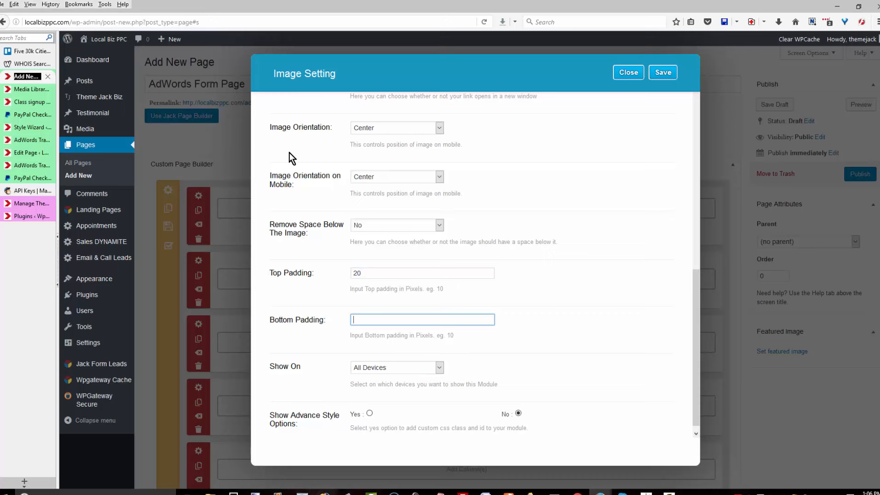
text(20)
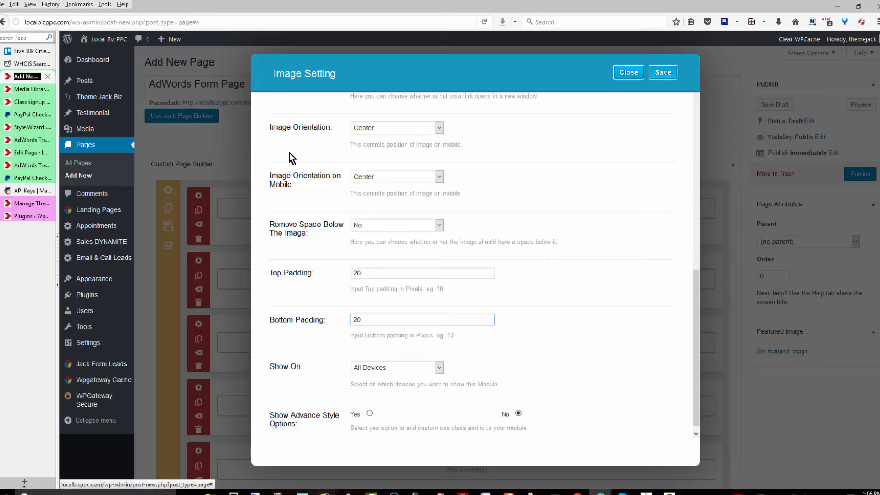
click(663, 73)
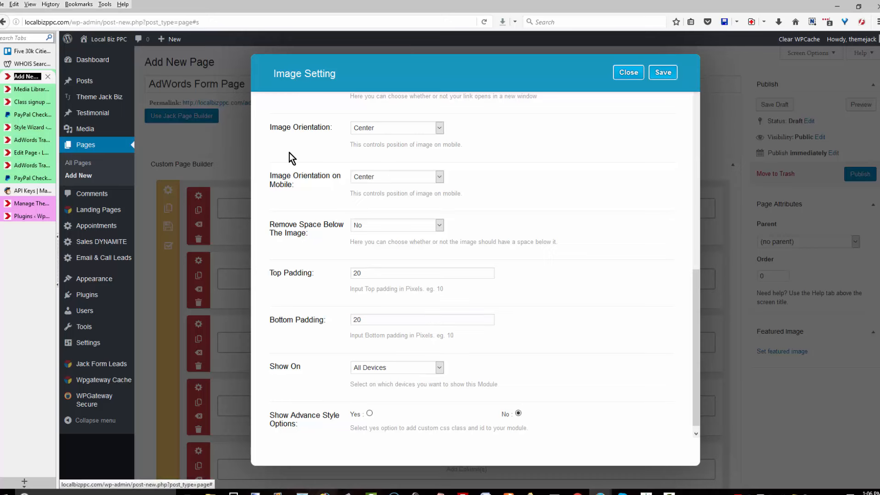
click(664, 73)
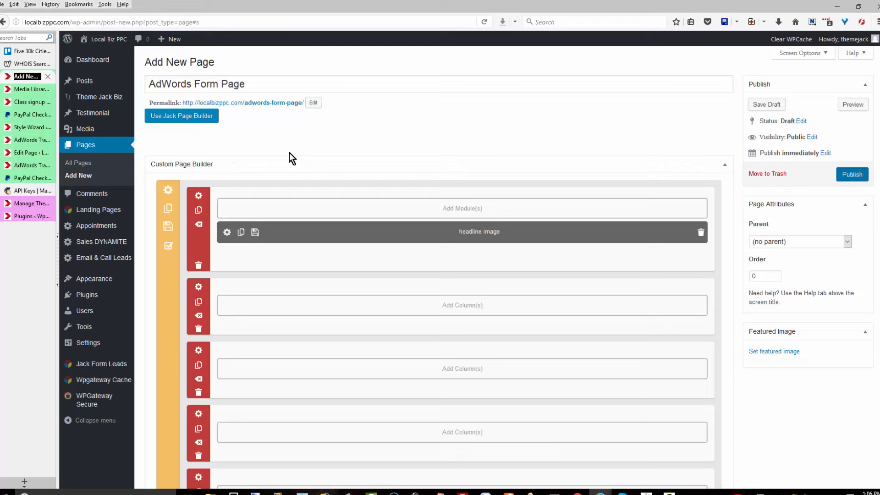
Publish the AdWords Form Page, check its preview, and go back to the editor.
click(853, 174)
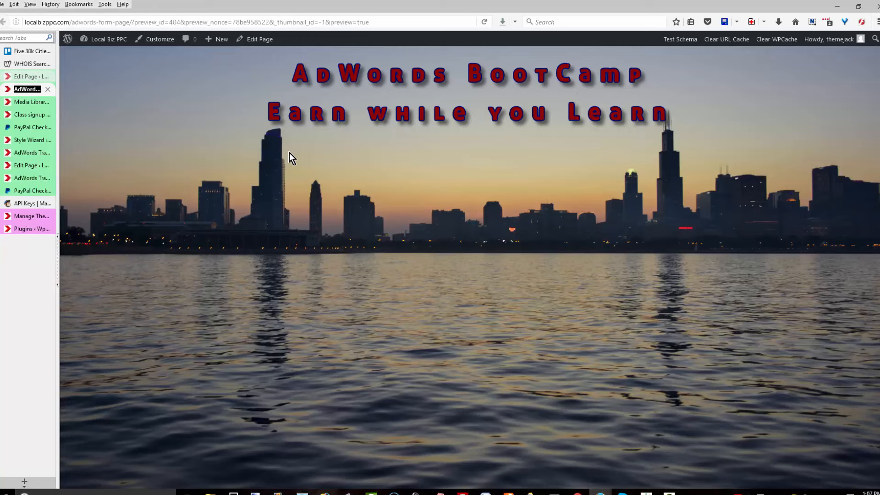
key(ctrl+Page_Up)
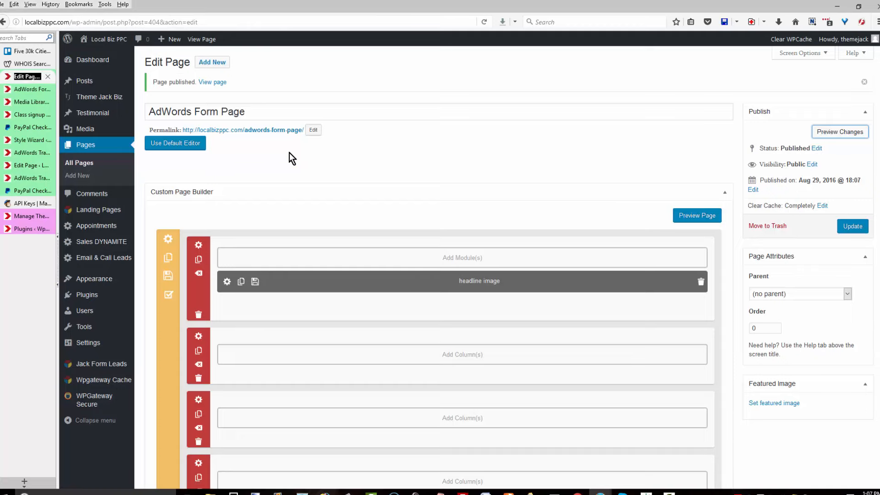
Add a single full-width column row with a Video module and bring up Clipdiary.
click(290, 158)
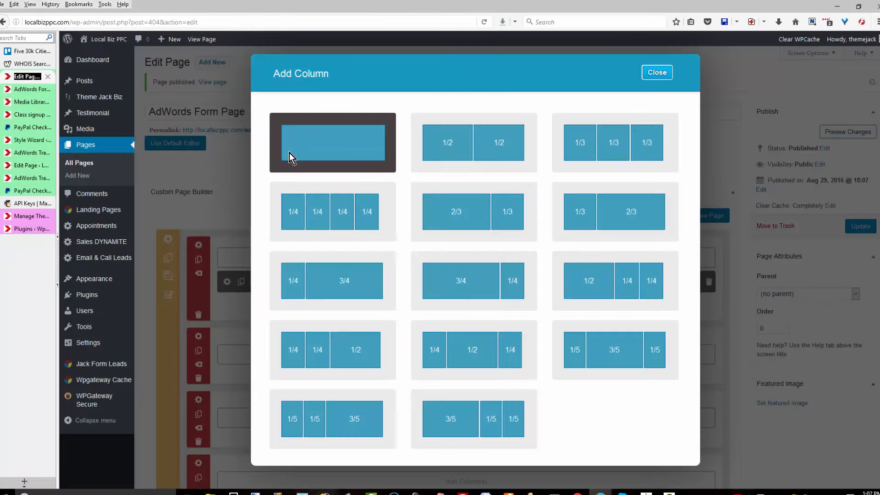
click(291, 158)
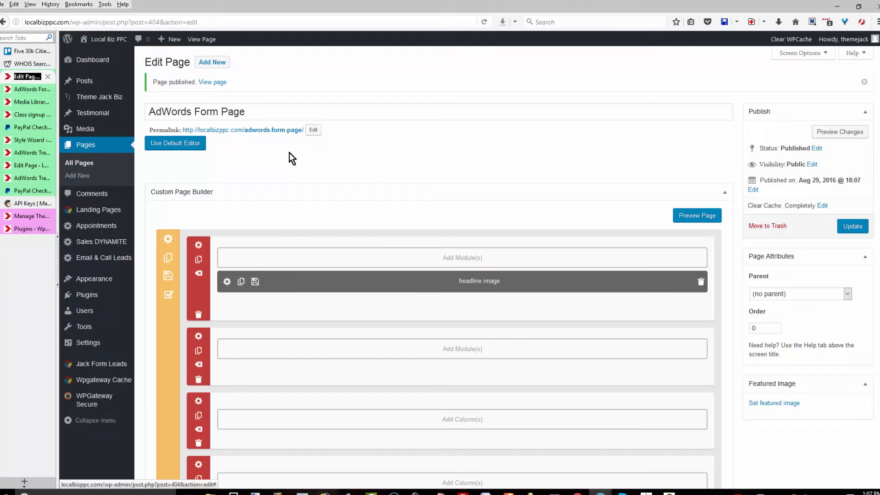
click(462, 349)
scroll(462, 419, down, 3)
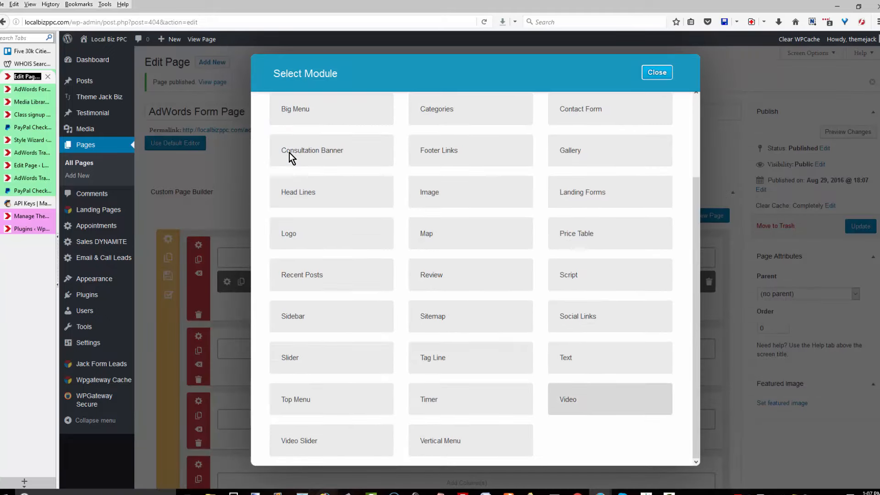
click(610, 399)
key(ctrl+d)
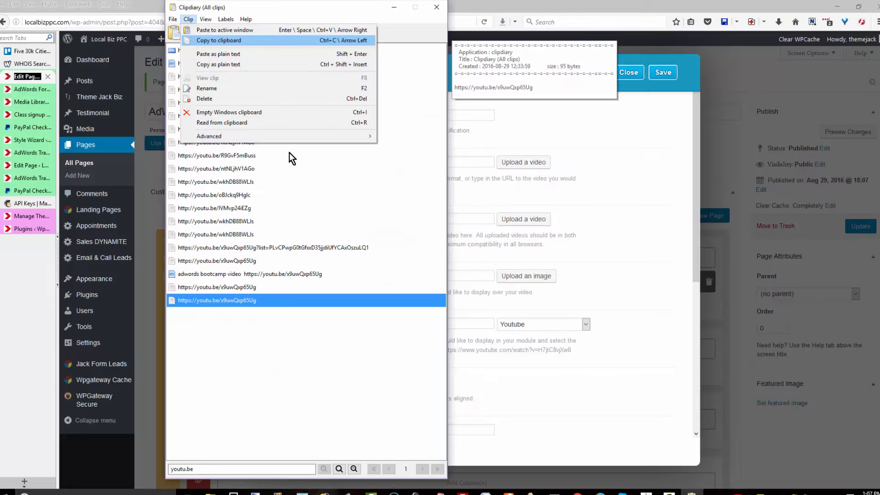
Paste the YouTube link as Video URL, set 20 top and bottom padding, and update the page.
key(Escape)
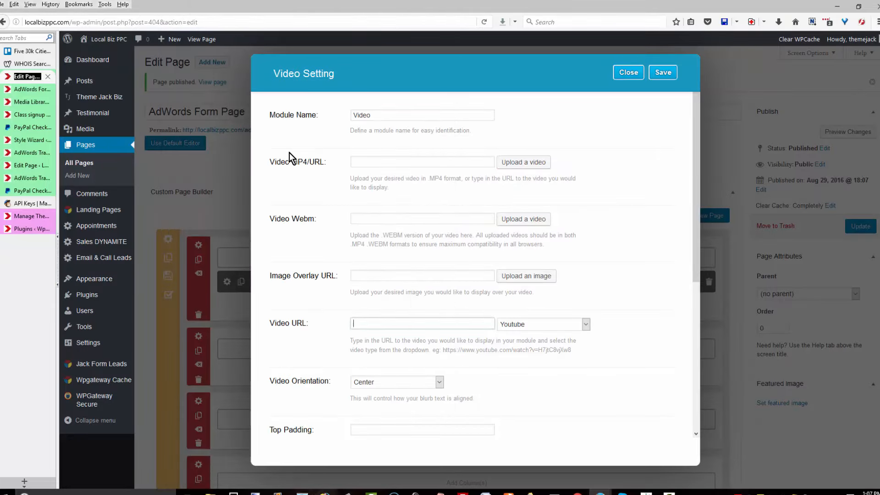
text(https://youtu.be/x9uwQxp65Ug)
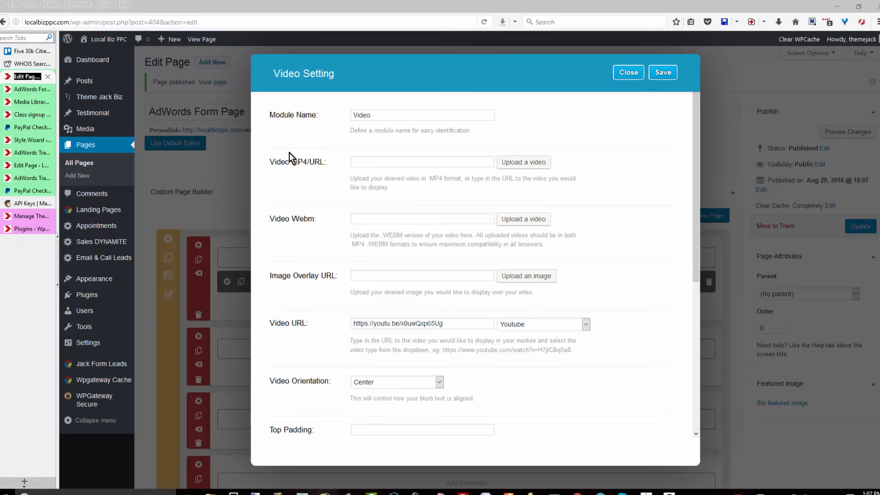
scroll(291, 159, down, 1)
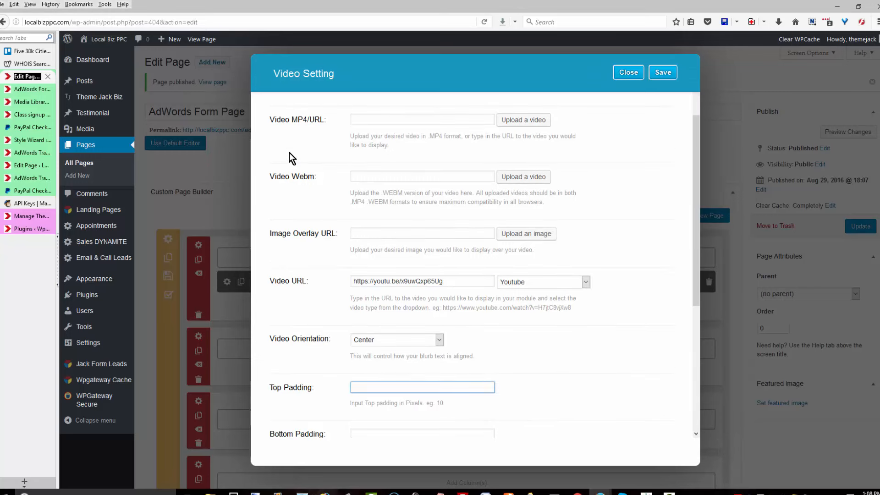
text(20)
key(Tab)
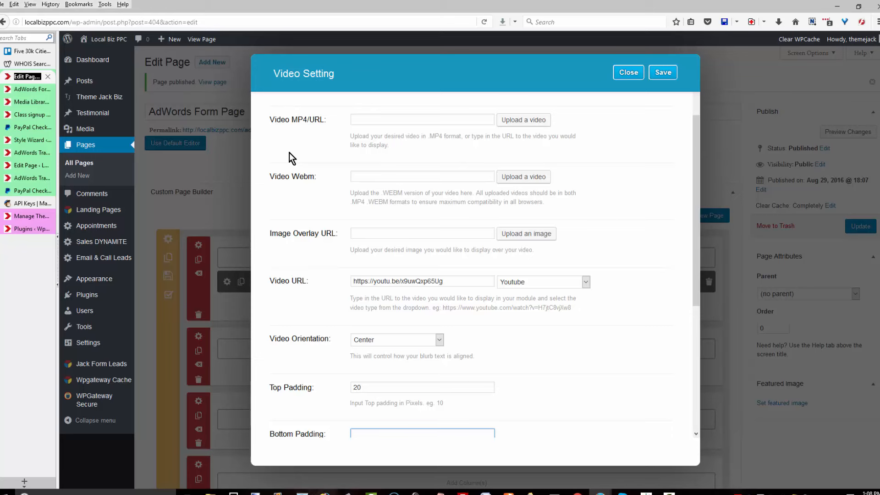
text(20)
scroll(290, 158, down, 3)
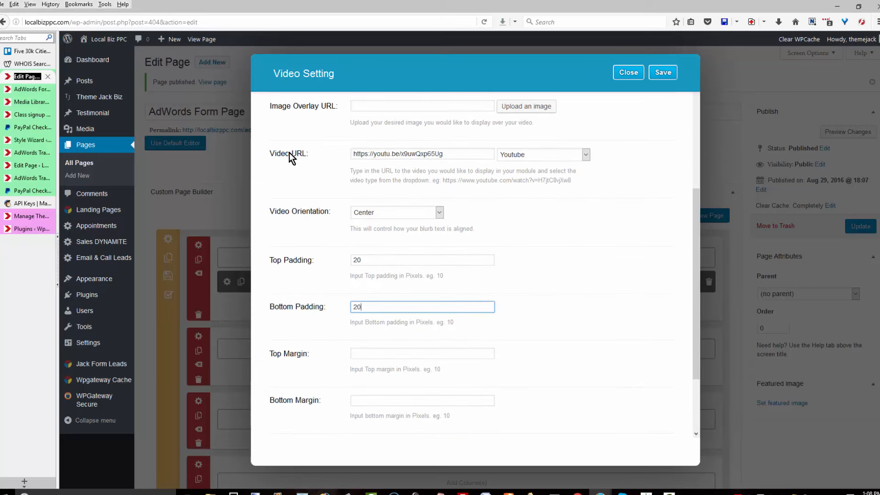
scroll(291, 158, down, 2)
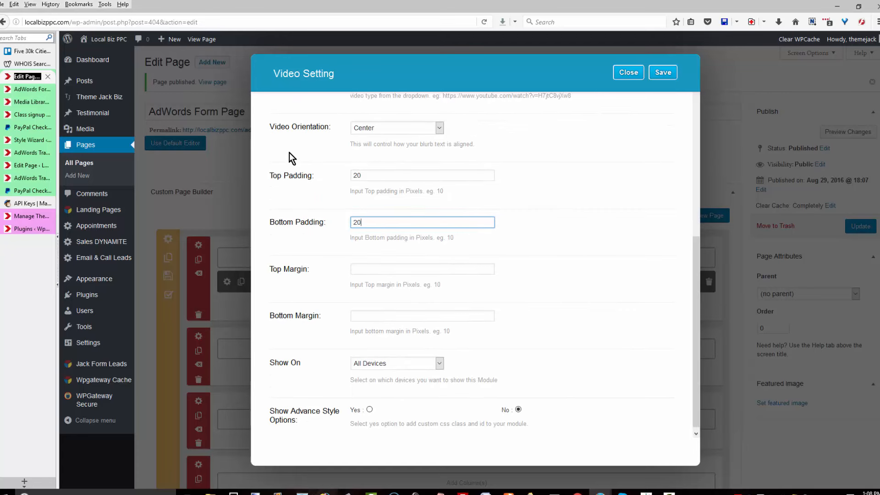
click(291, 158)
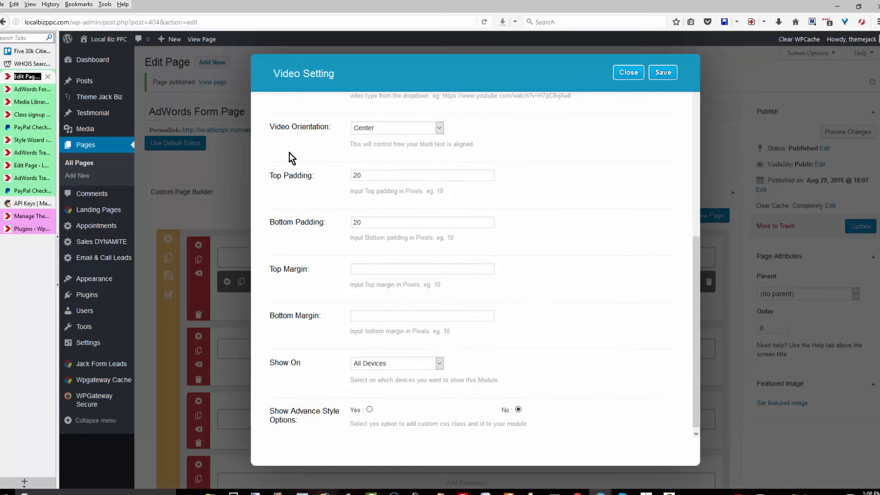
key(Return)
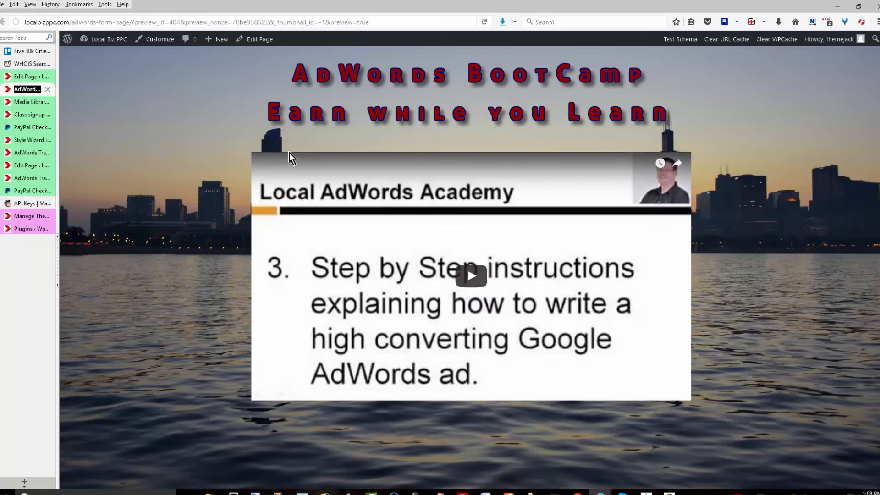
Switch back to the Edit Page tab and open Add Column(s) on the first empty row.
scroll(292, 158, down, 5)
scroll(292, 159, down, 4)
scroll(292, 159, up, 4)
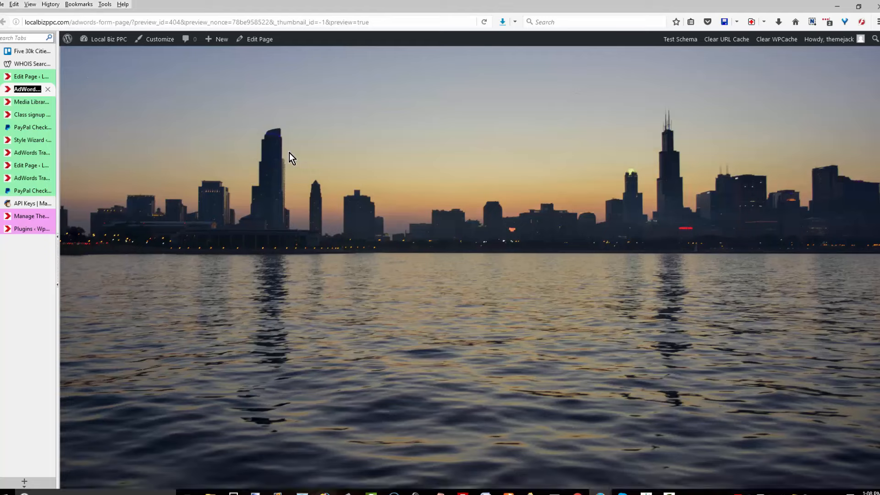
scroll(292, 159, down, 4)
scroll(292, 158, up, 3)
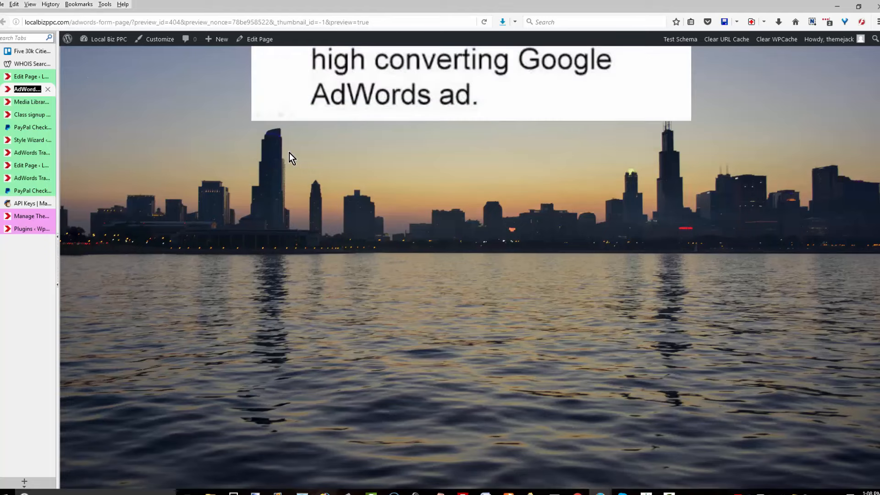
scroll(291, 158, down, 3)
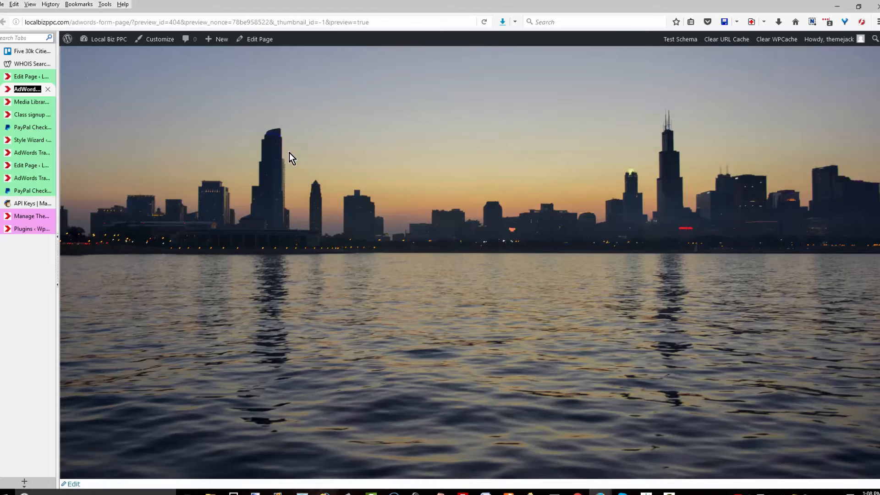
scroll(292, 158, up, 6)
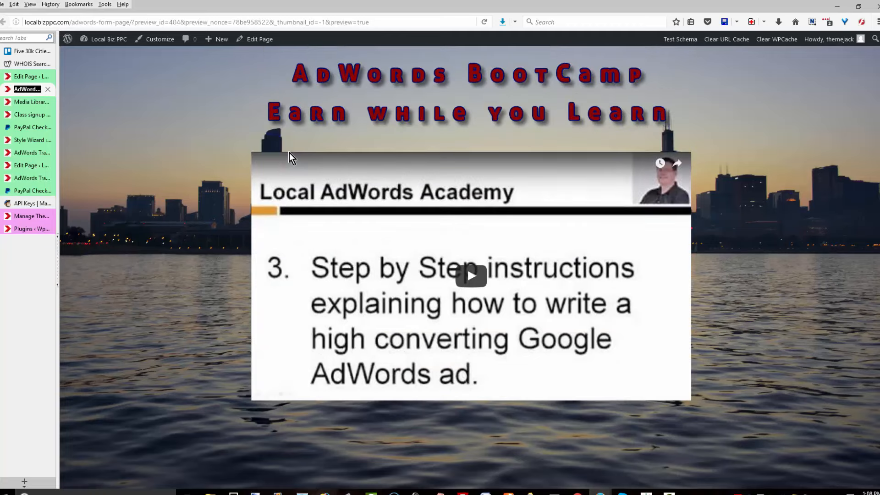
scroll(292, 159, down, 4)
key(ctrl+Page_Up)
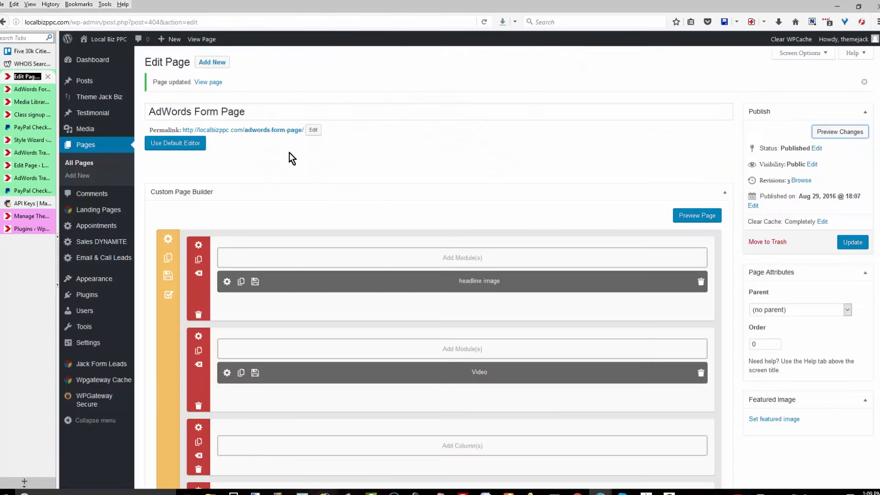
scroll(292, 158, down, 2)
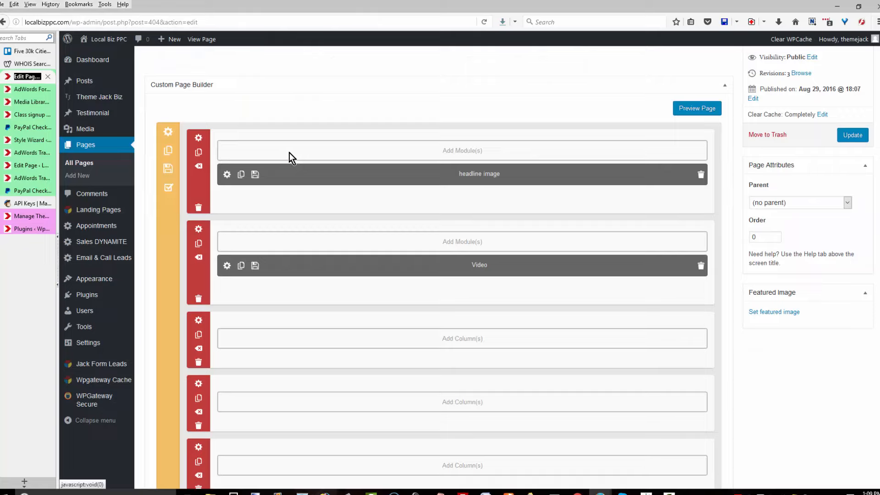
click(290, 154)
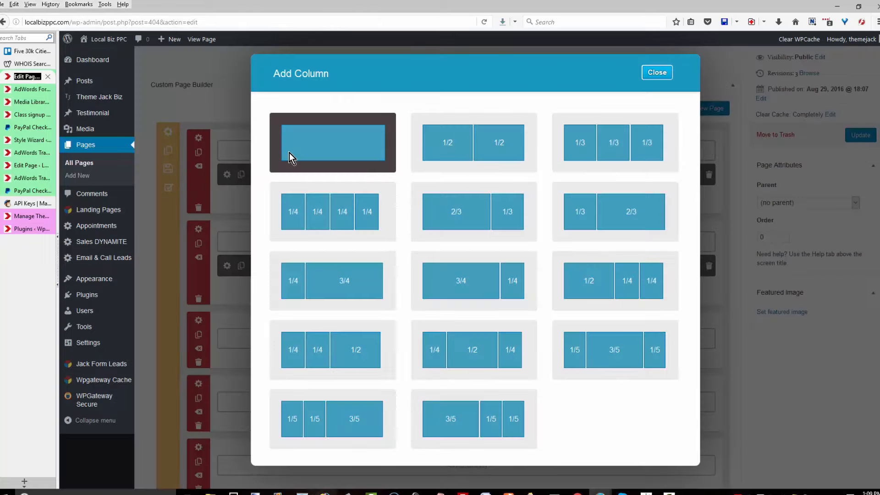
Add a Landing Forms module named Landing Form in a single full-width column.
click(290, 156)
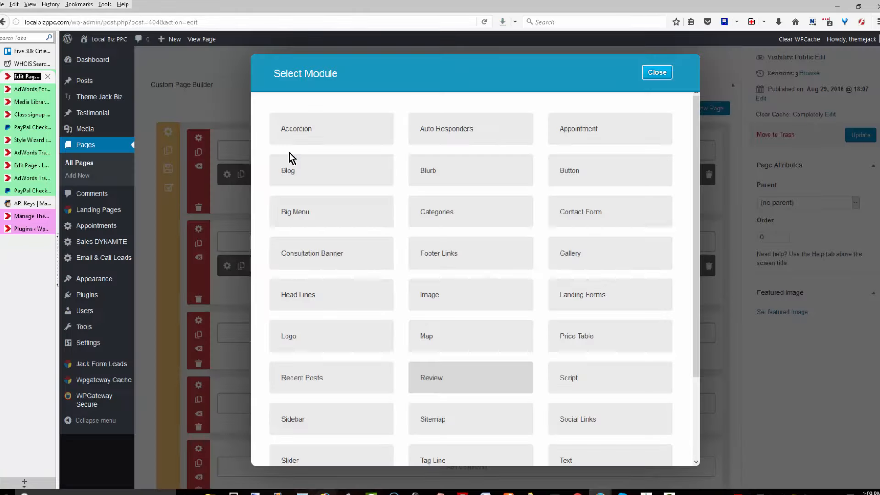
click(583, 295)
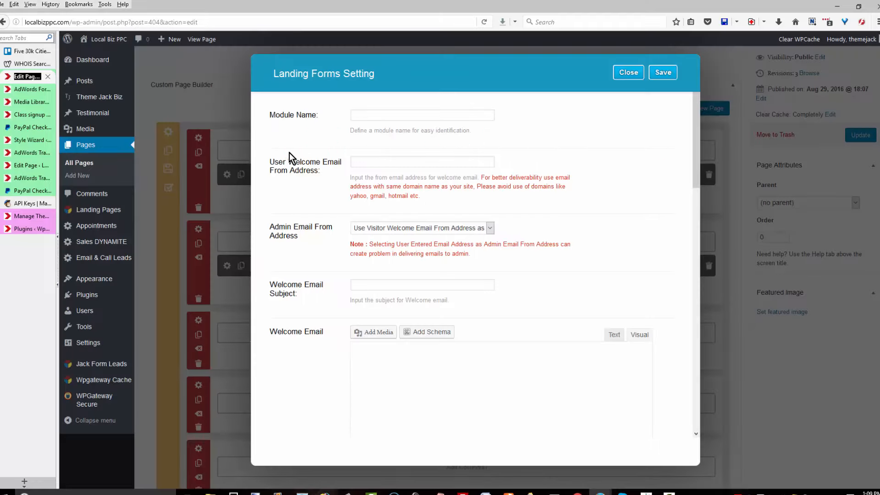
text(Landing F)
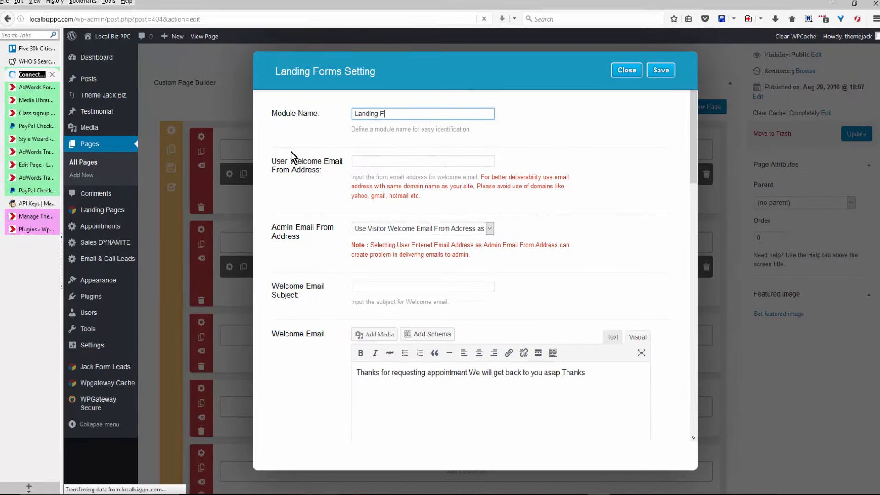
text(orm)
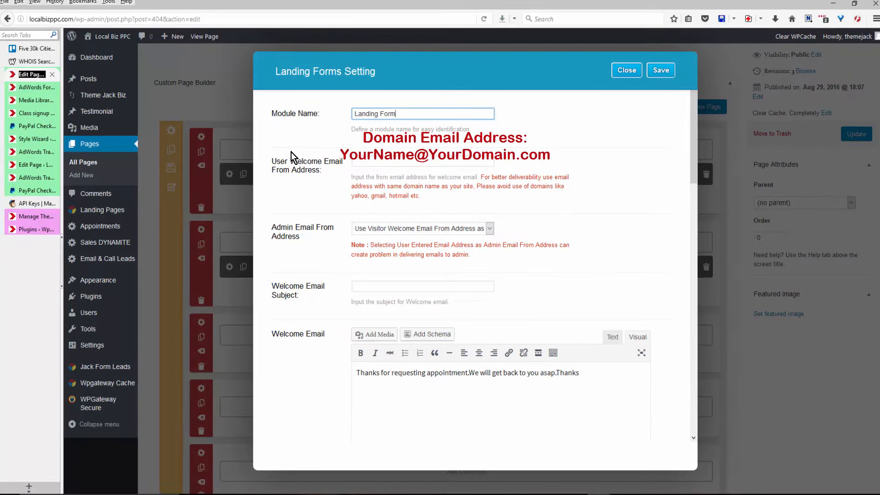
Enter the sender e-mail address and the subject 'Congratulations on Joining the Winning Team'.
key(Tab)
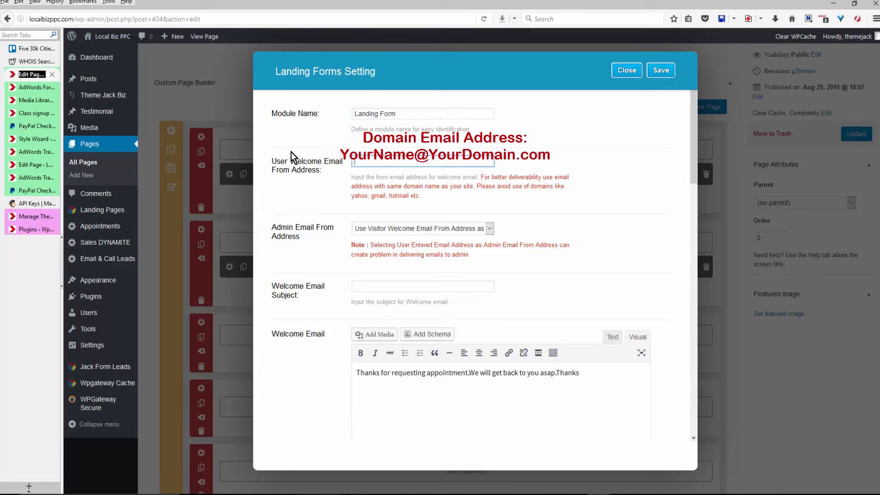
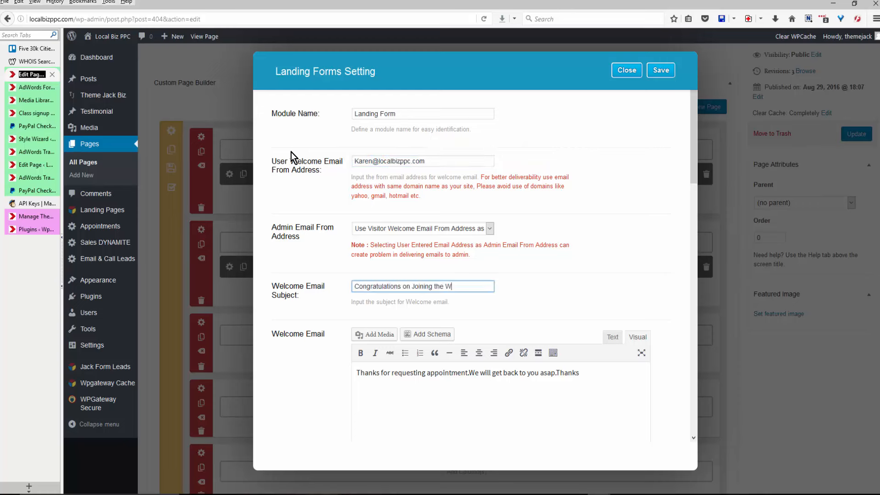
text(inning Team)
click(291, 152)
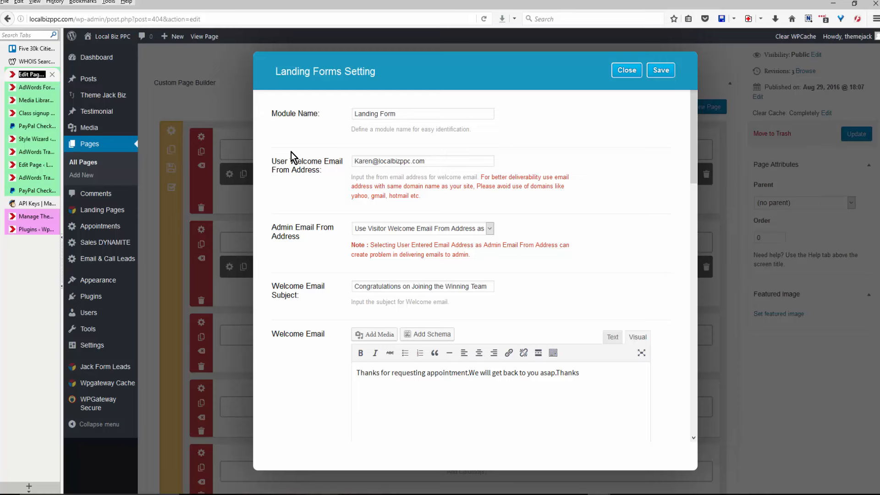
key(Return)
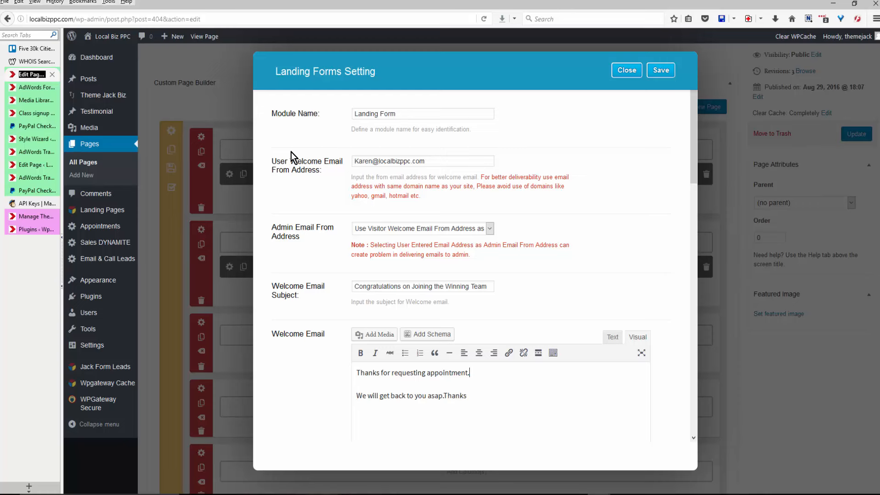
Break the welcome email into lines and sign it with a name, LocalBizPPC.com and a phone number.
key(Delete)
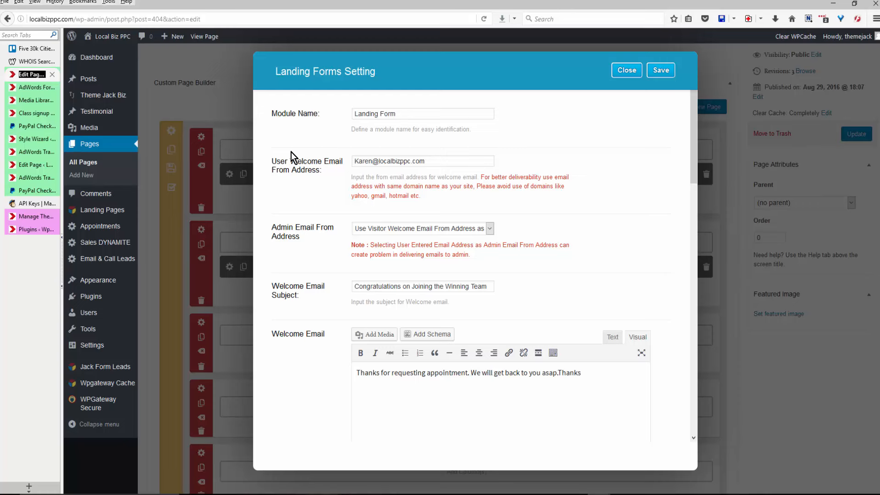
key(shift+Return)
key(Return)
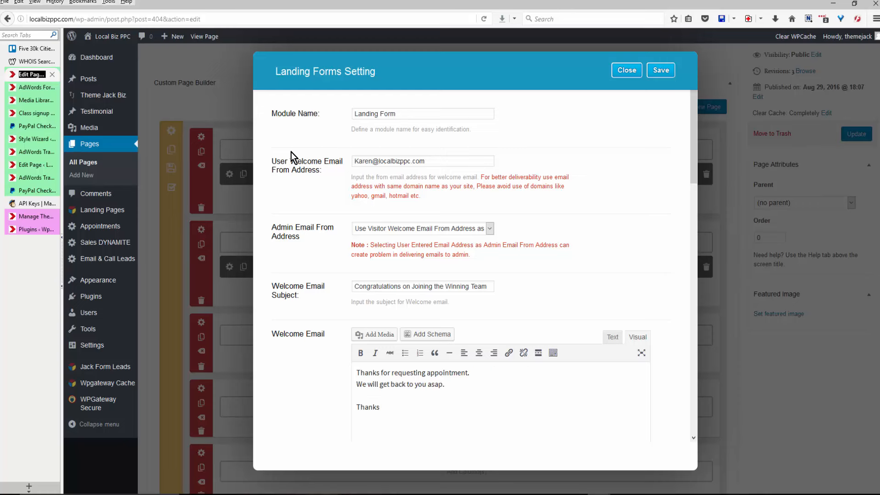
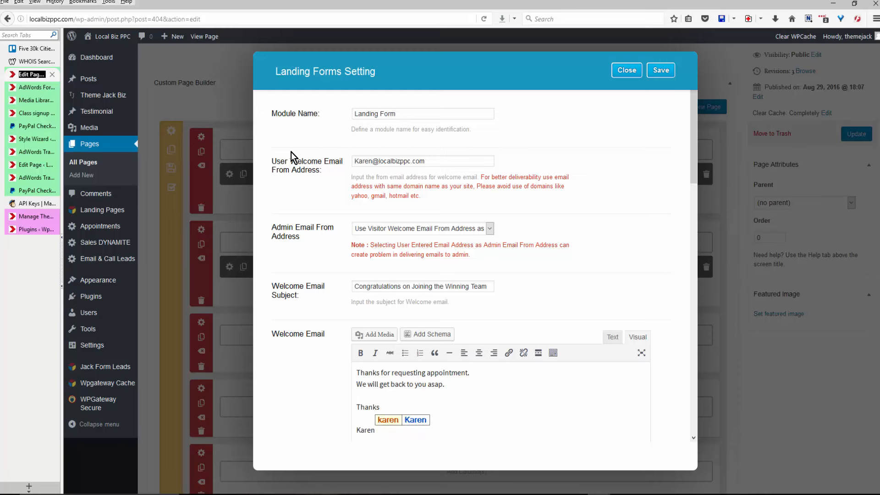
key(Return)
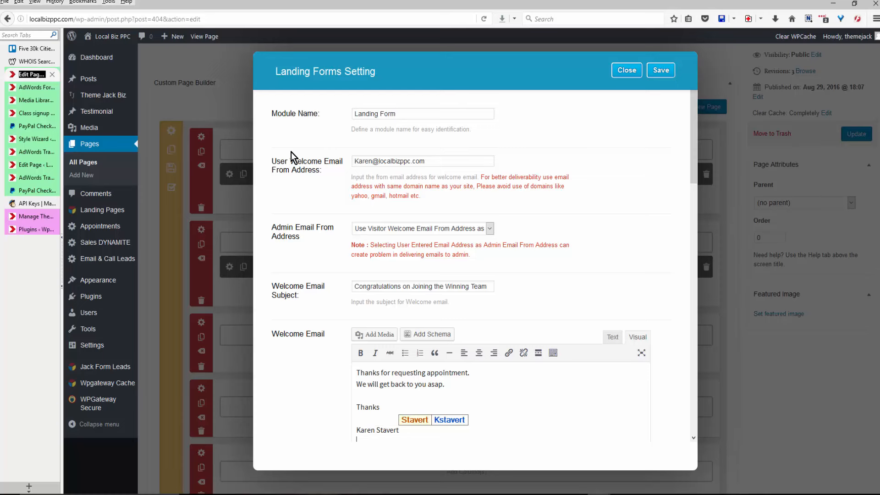
text(LocalBizPPC.com)
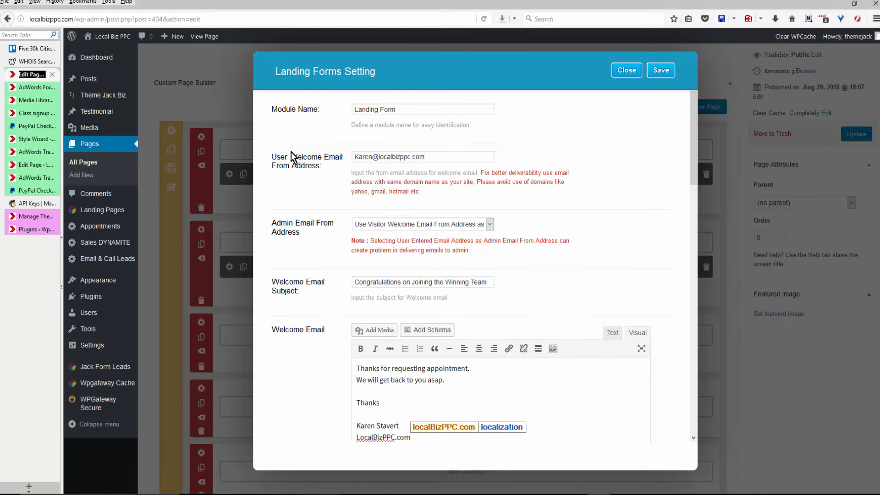
key(Return)
Enter the recipient e-mail address in Form Receiver Email(s).
scroll(291, 152, down, 5)
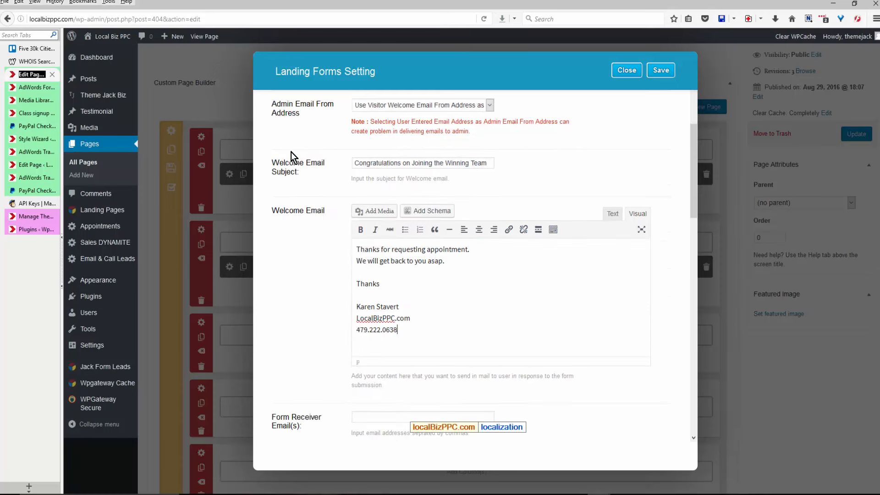
key(Tab)
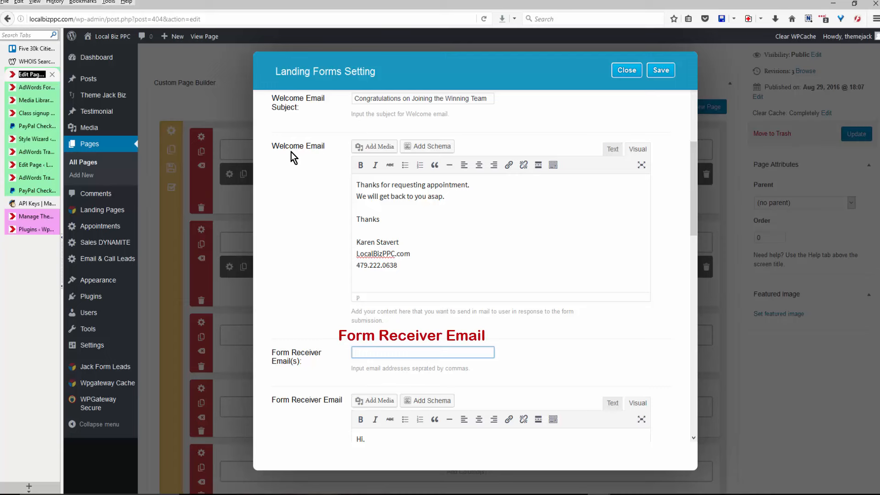
scroll(291, 152, down, 2)
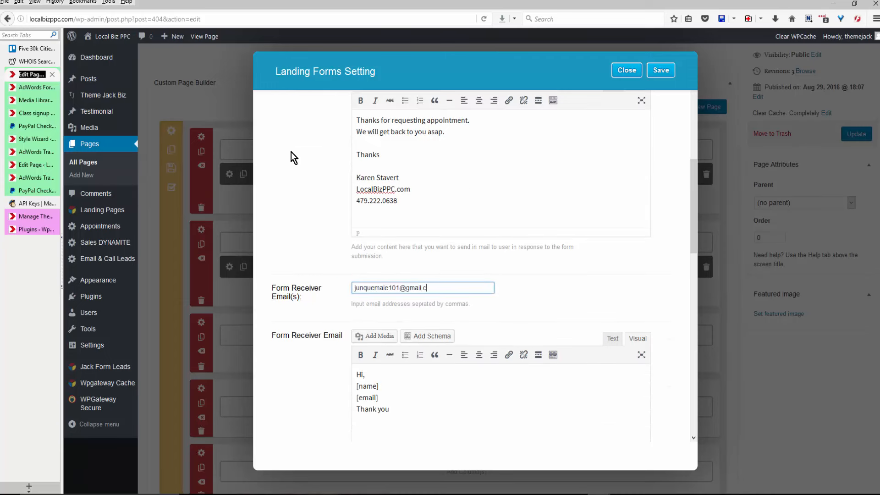
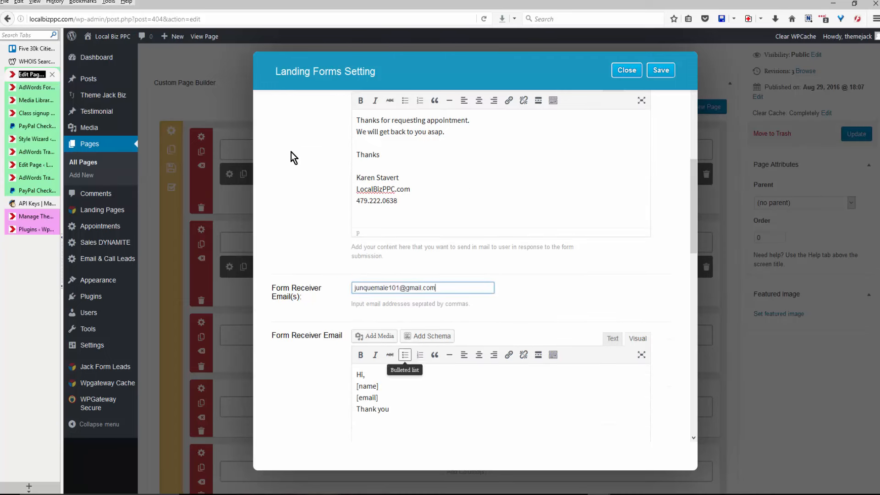
Set Theme Mail Server to Yes.
scroll(290, 152, down, 4)
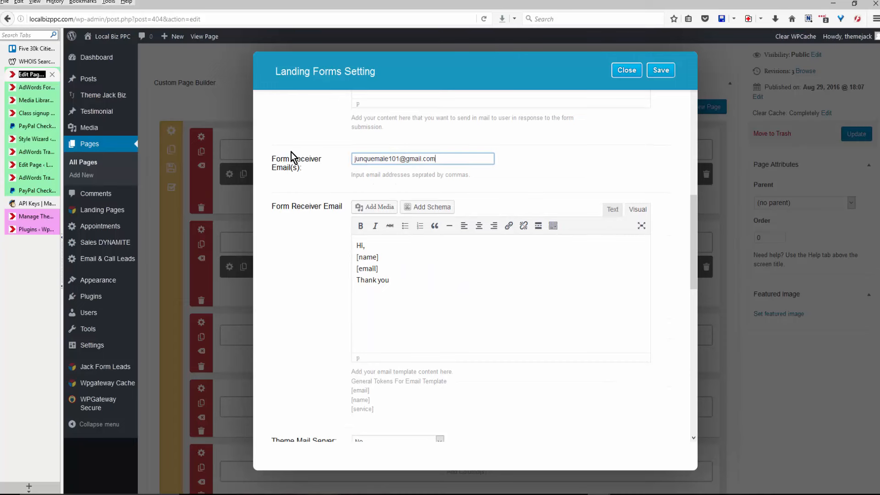
scroll(291, 152, down, 2)
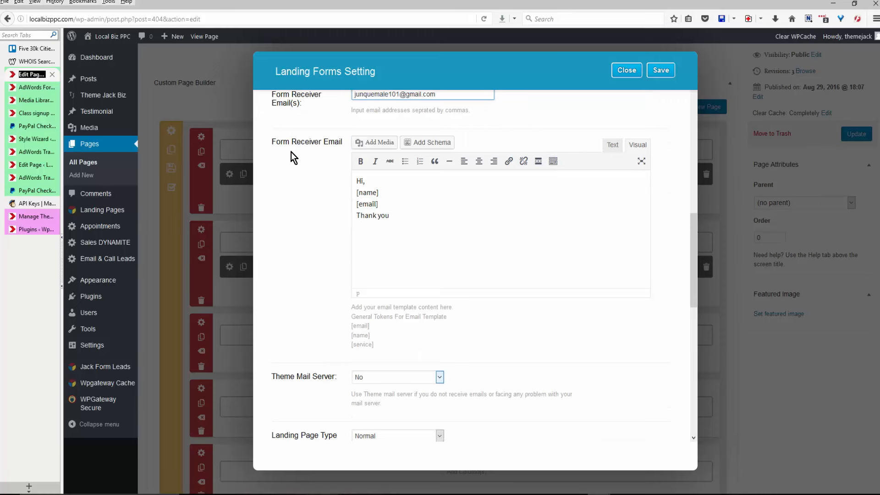
click(438, 377)
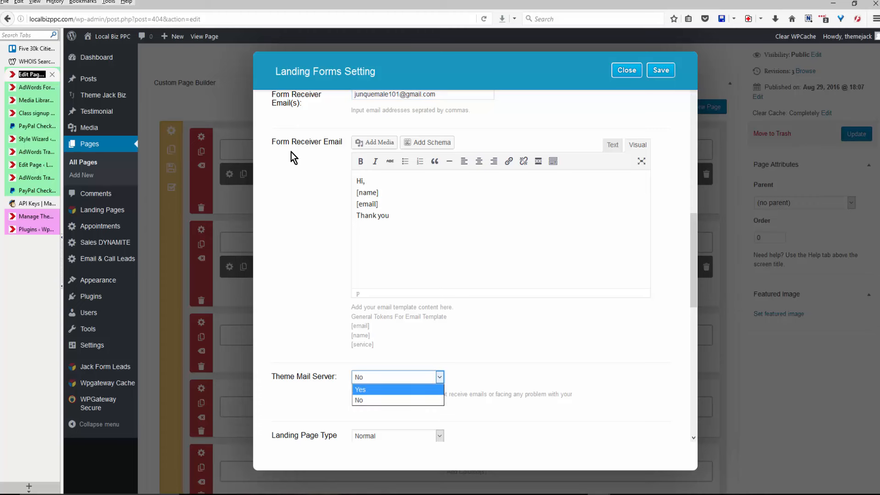
click(361, 390)
Make the landing form a Popup tied to the Gold AdWords Class landing page.
scroll(291, 152, down, 3)
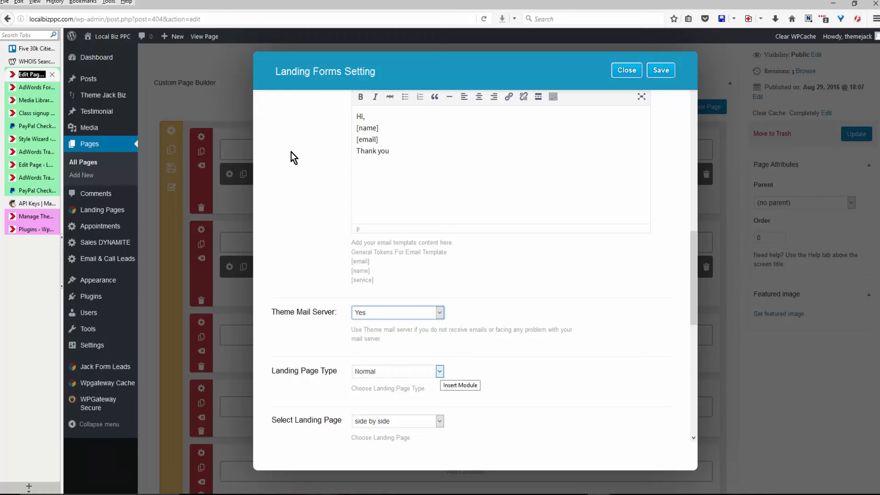
click(440, 371)
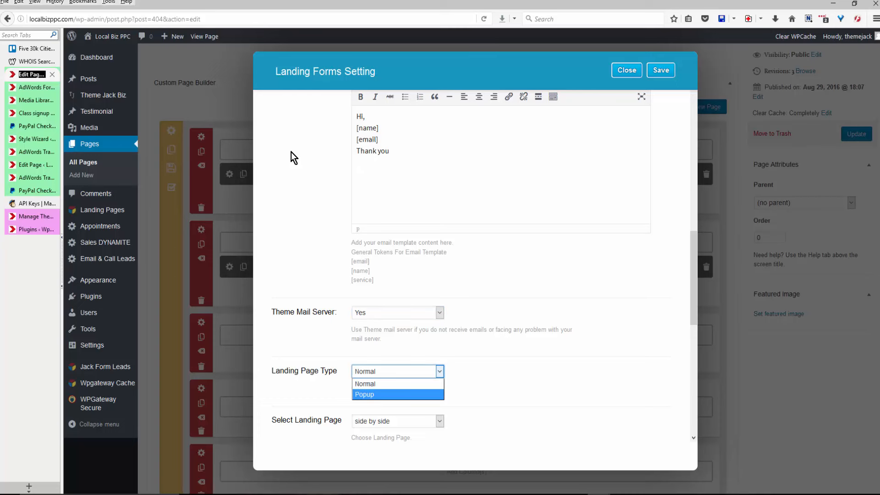
click(376, 395)
scroll(291, 152, down, 3)
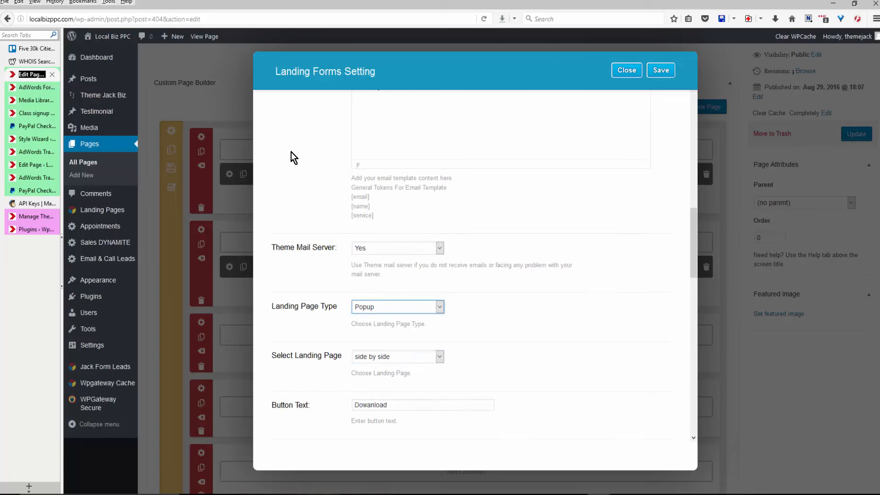
click(397, 357)
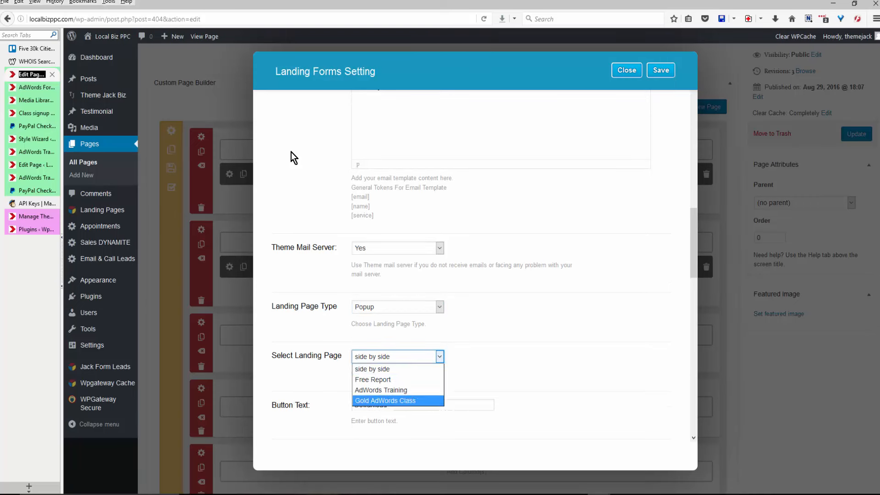
click(385, 401)
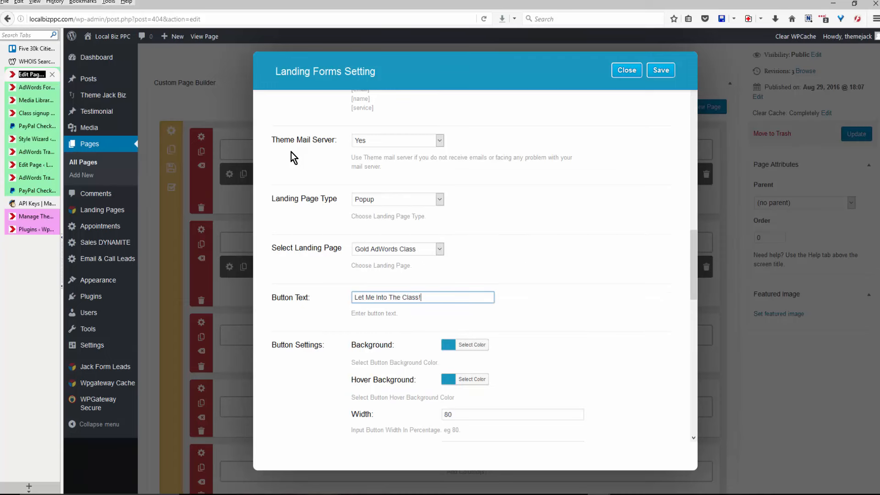
Change the button background colour to dark red.
click(465, 345)
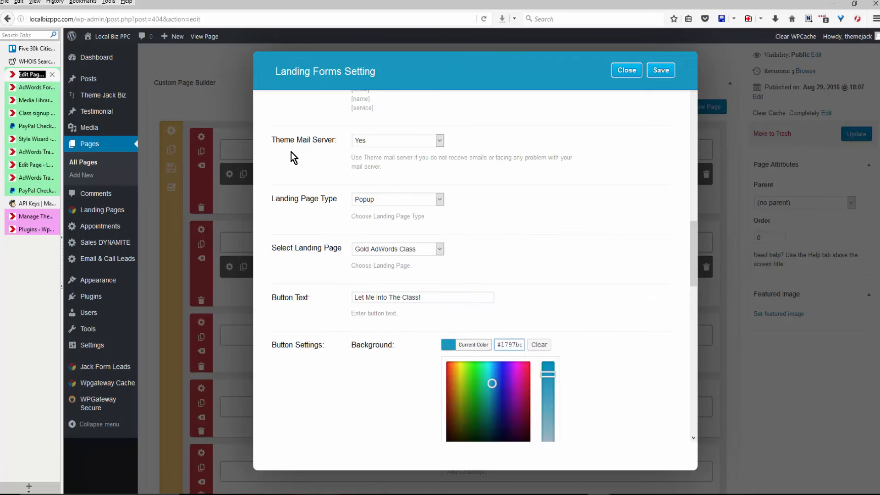
scroll(465, 345, down, 1)
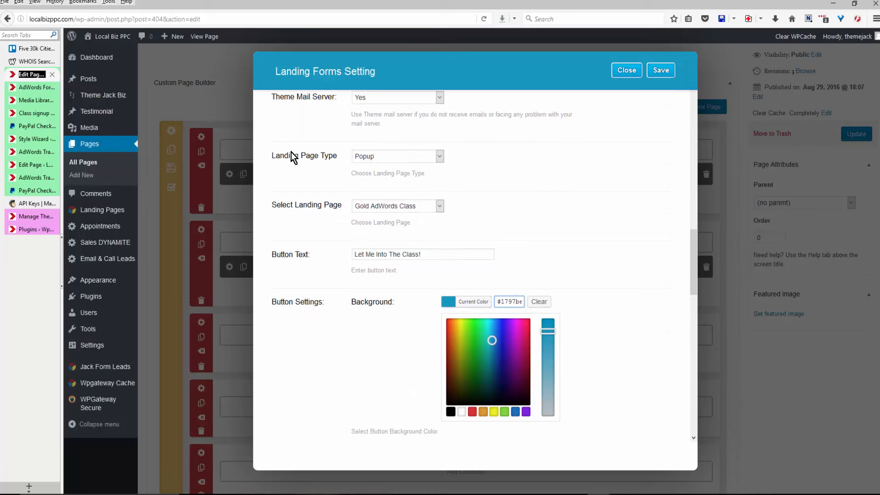
click(501, 335)
mouse_move(501, 335)
mouse_down()
mouse_move(448, 331)
mouse_move(449, 347)
mouse_up()
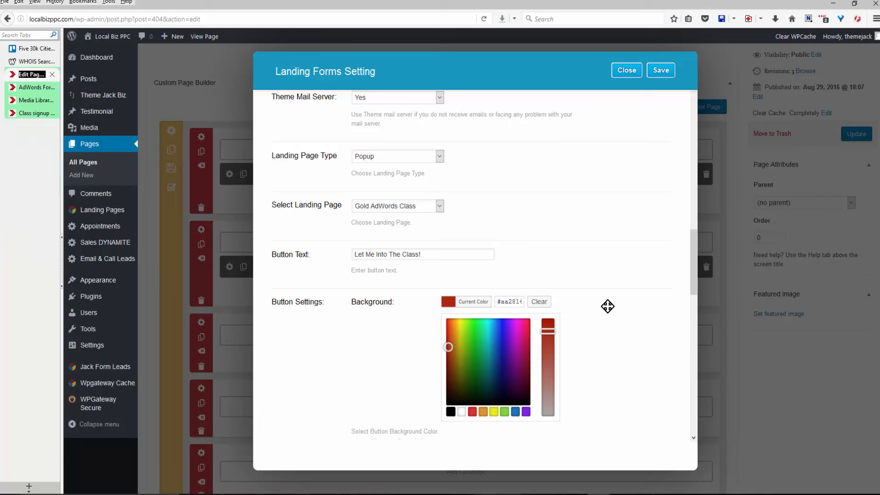
scroll(609, 309, down, 2)
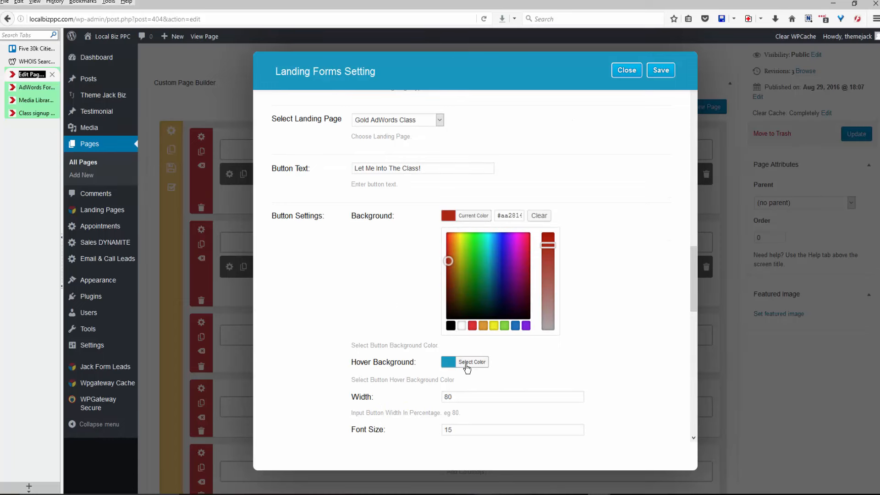
Set the button width to 60 and top and bottom padding to 20.
click(444, 397)
key(Delete)
text(6)
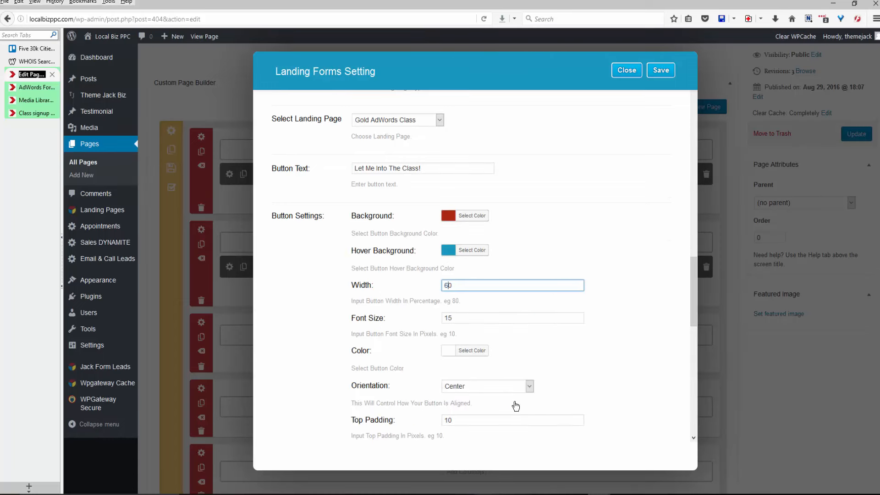
scroll(522, 366, down, 3)
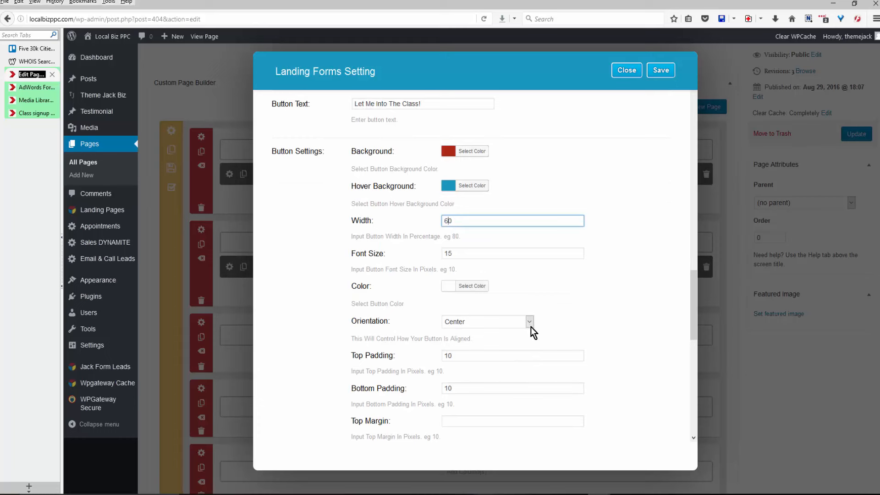
click(445, 356)
key(Delete)
text(2)
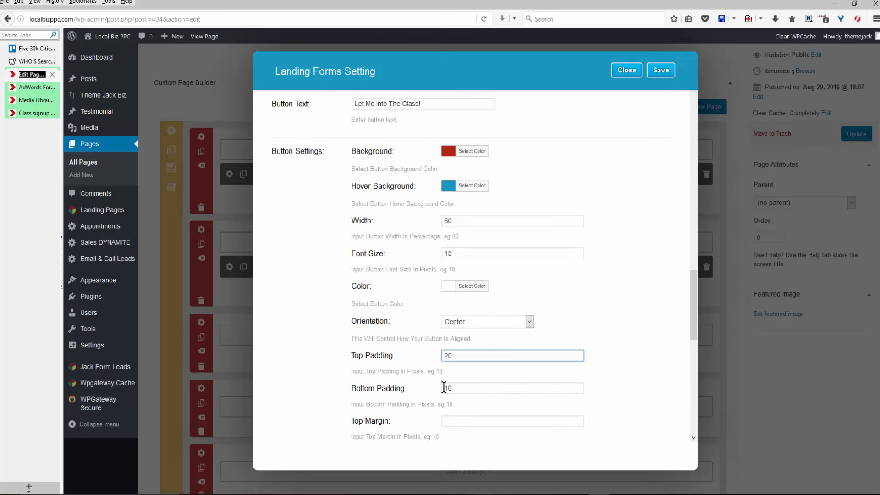
drag(444, 388, 449, 388)
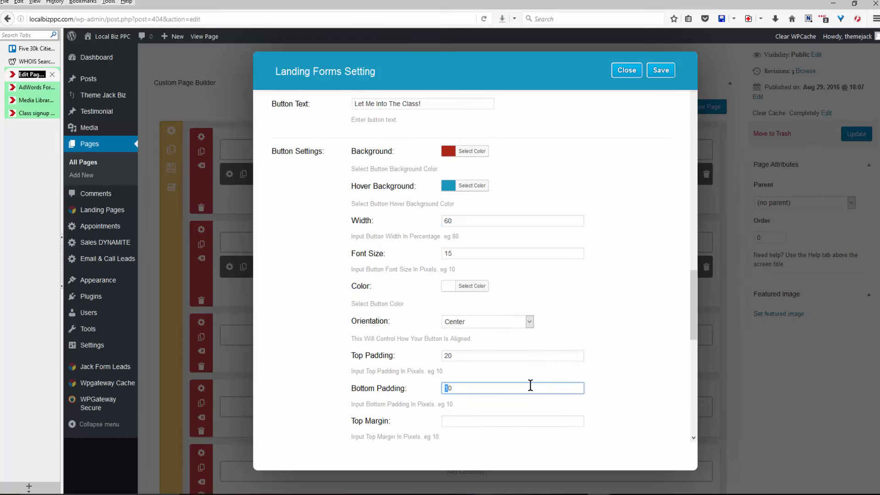
text(2)
scroll(454, 394, down, 2)
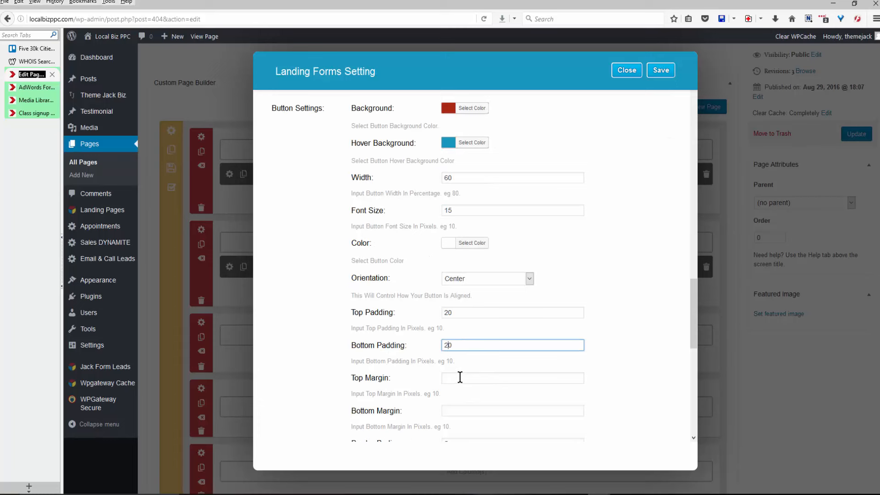
scroll(346, 369, down, 2)
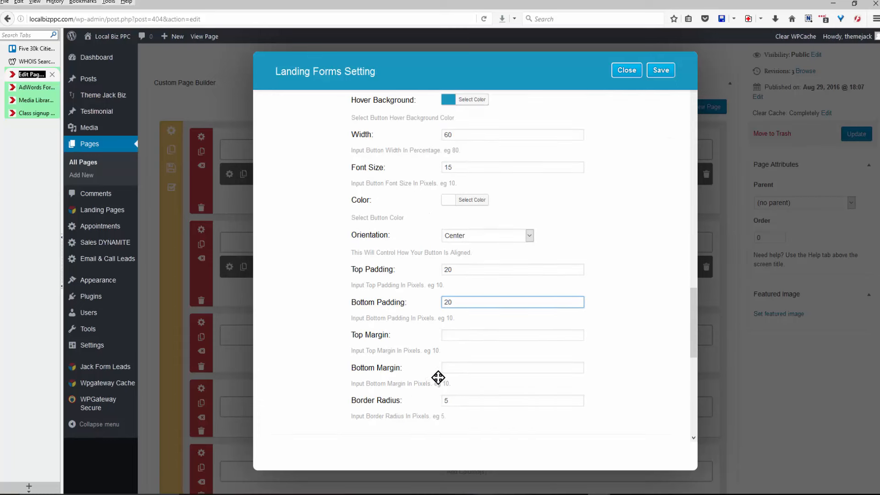
scroll(440, 373, down, 2)
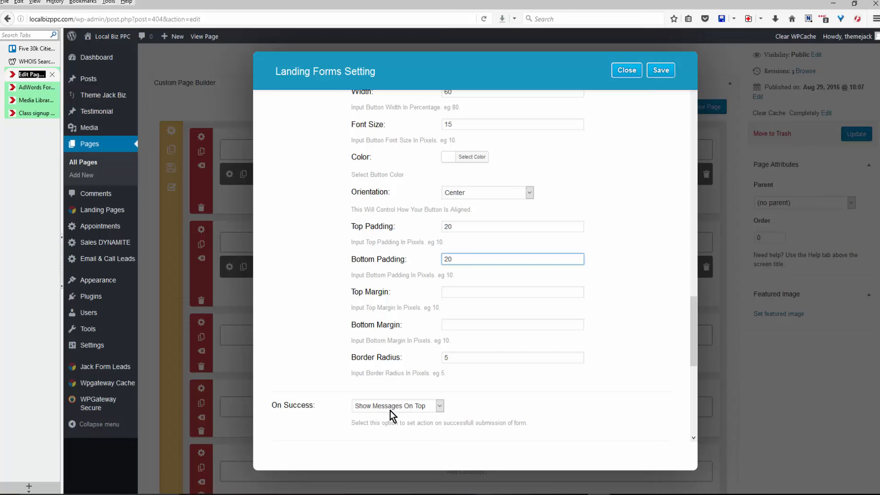
scroll(303, 169, down, 2)
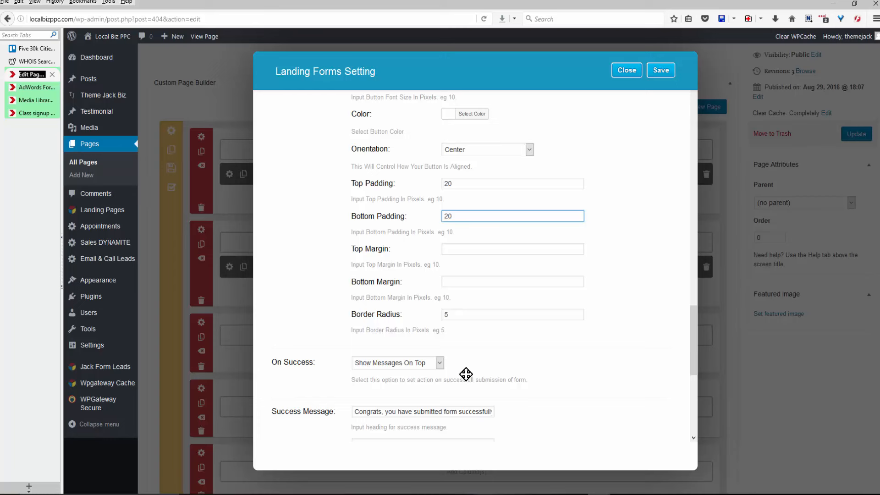
On success, link to the AdWords Training Signup thank-you page.
click(439, 363)
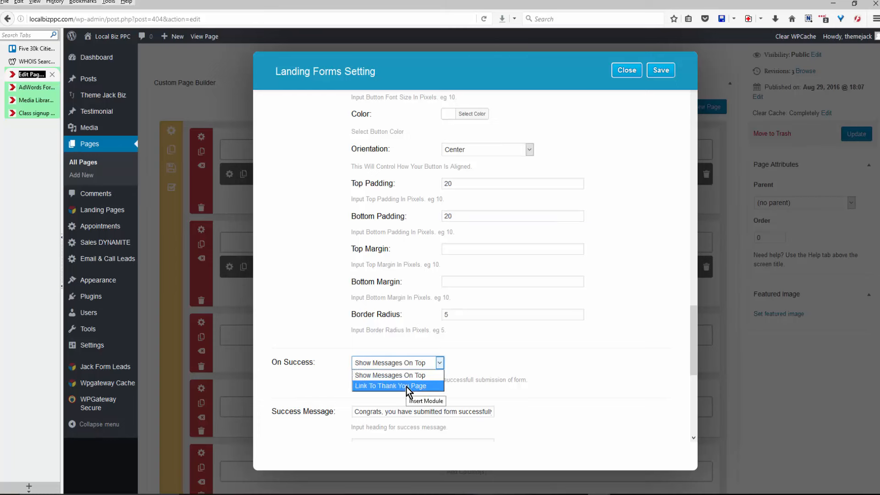
click(406, 386)
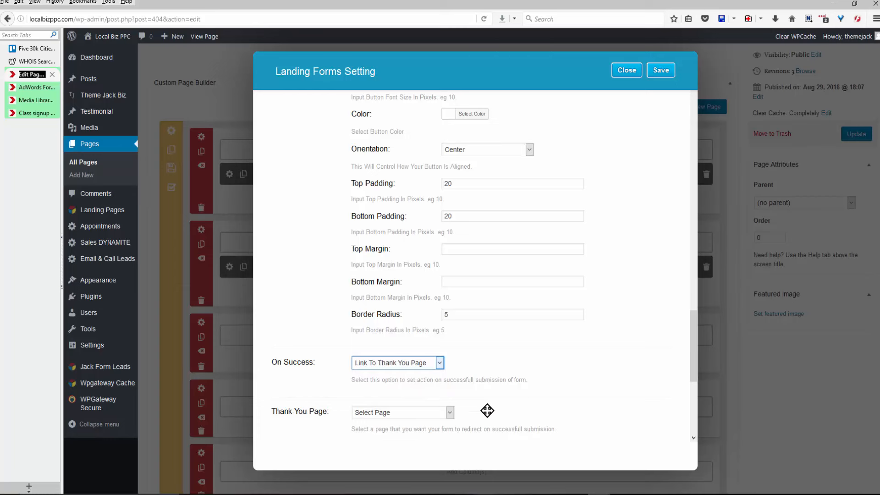
scroll(353, 377, down, 2)
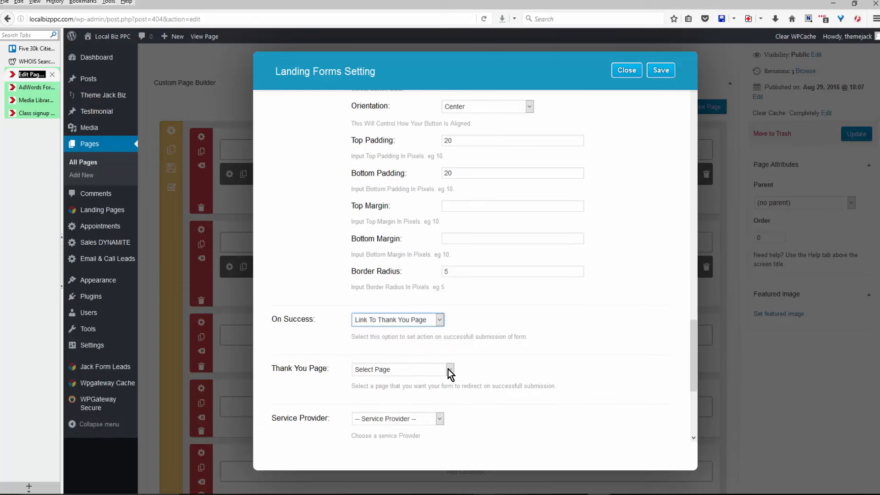
click(449, 370)
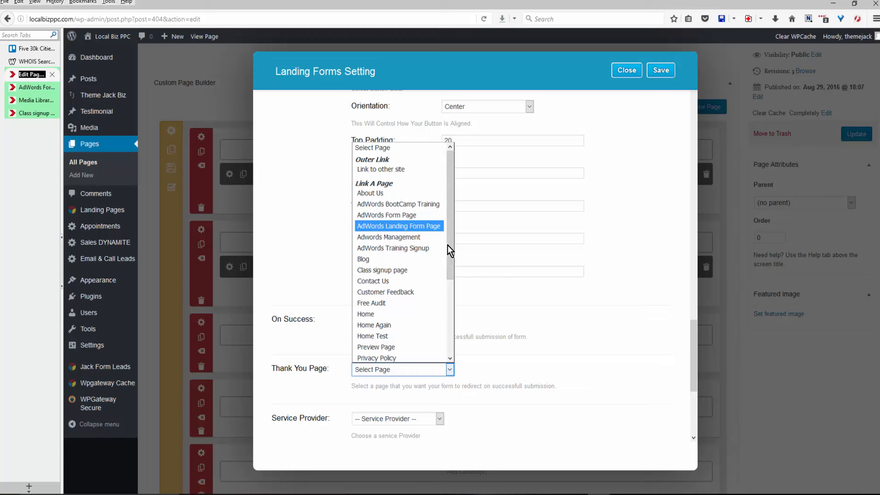
click(421, 248)
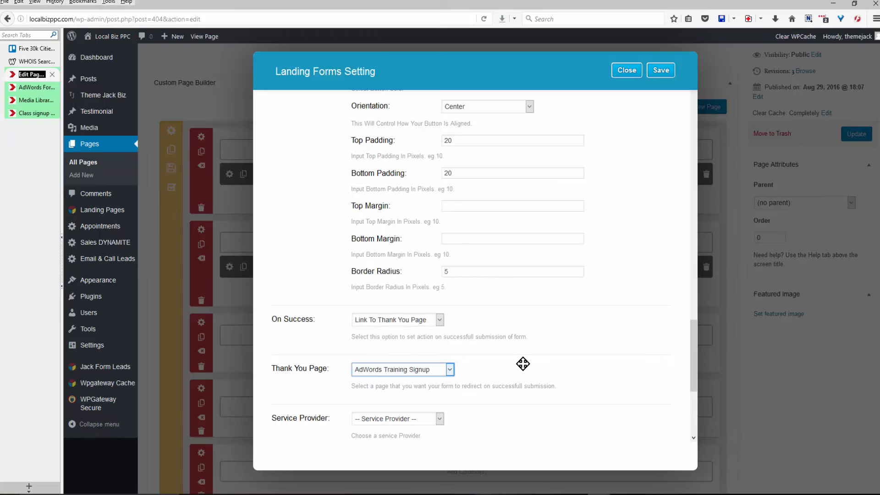
Use MailChimp as the service provider with the Local PPC Test list.
scroll(522, 364, down, 2)
scroll(532, 362, down, 3)
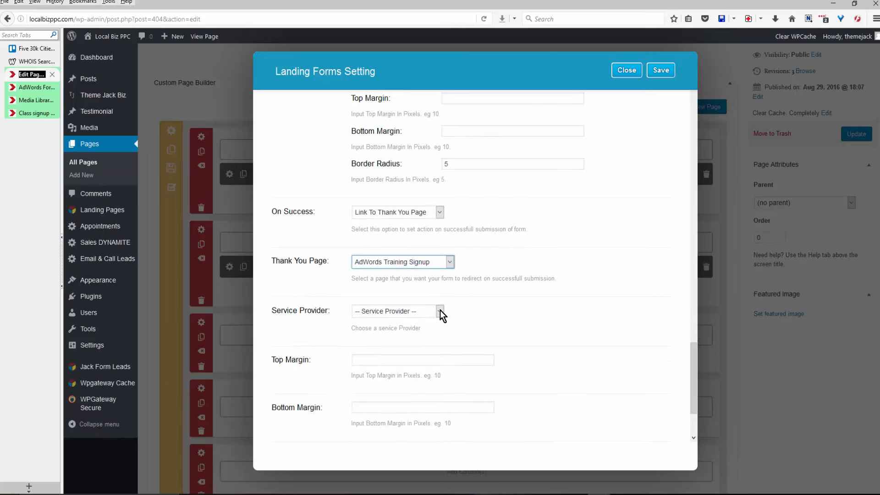
click(440, 310)
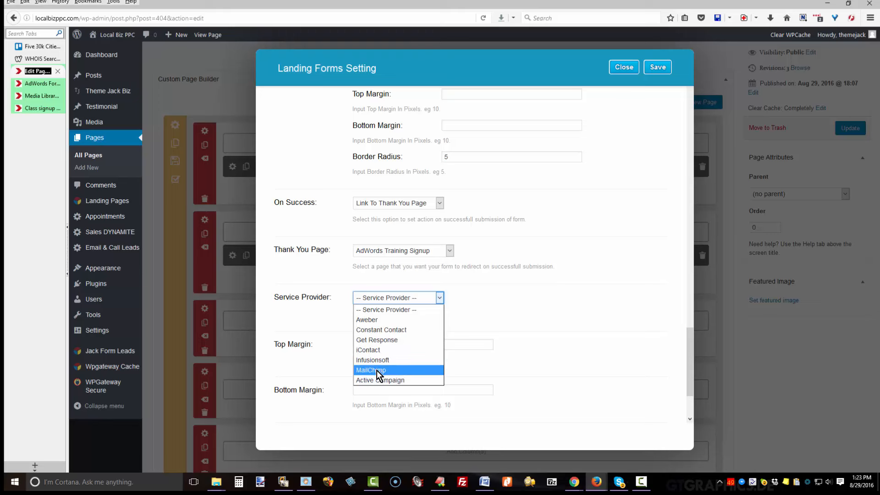
click(400, 371)
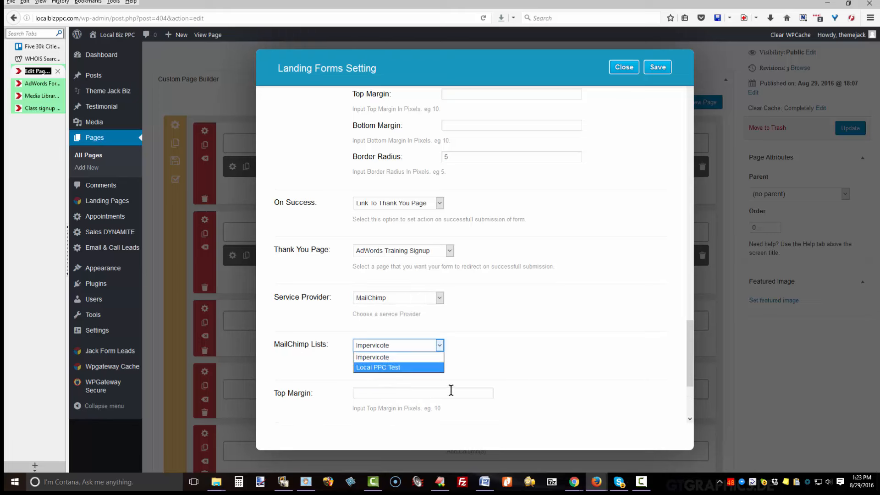
click(379, 368)
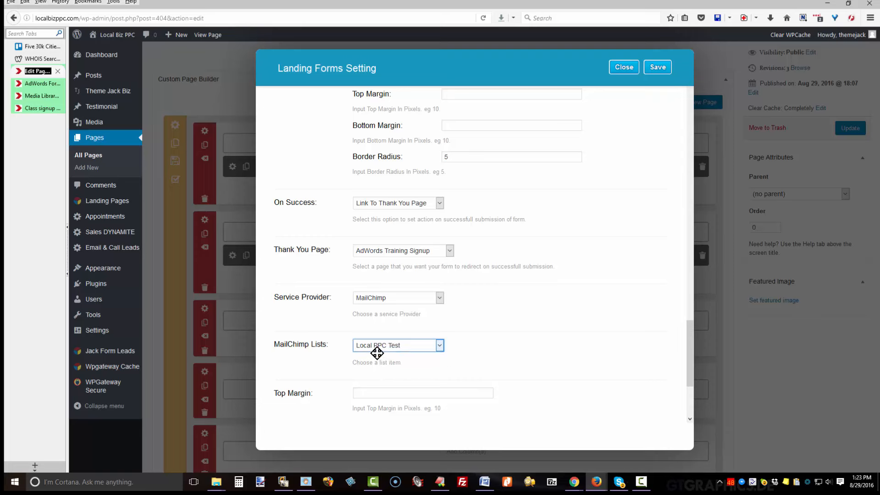
Close the landing form settings and update the page.
scroll(409, 373, down, 2)
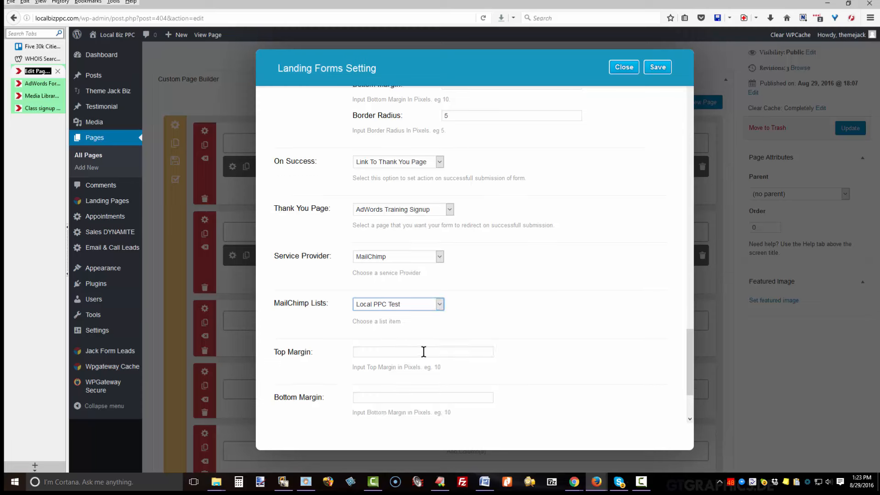
click(409, 352)
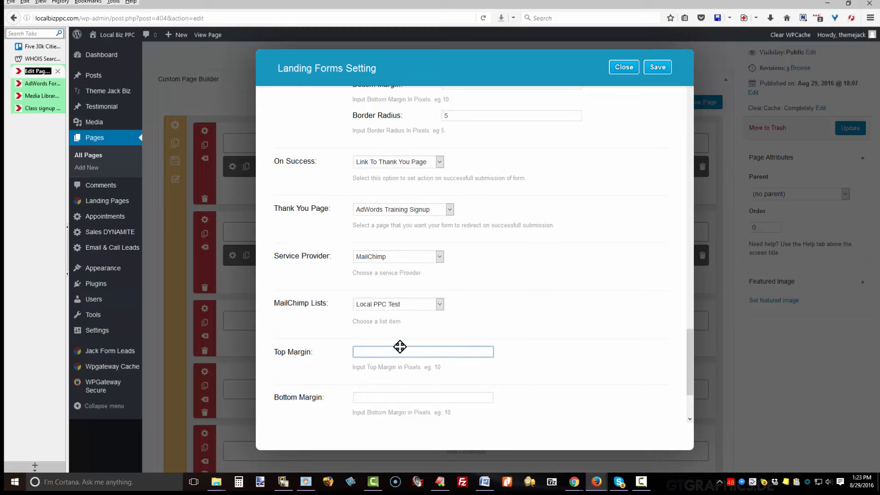
scroll(413, 351, down, 3)
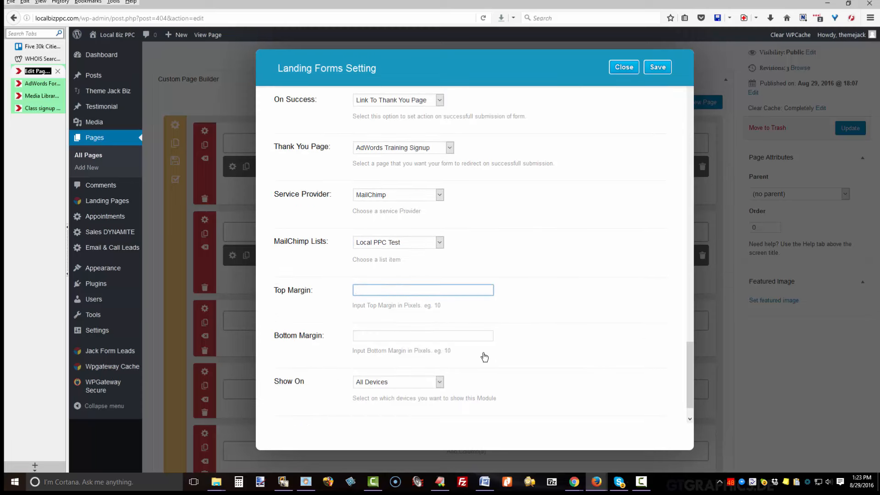
scroll(303, 376, down, 2)
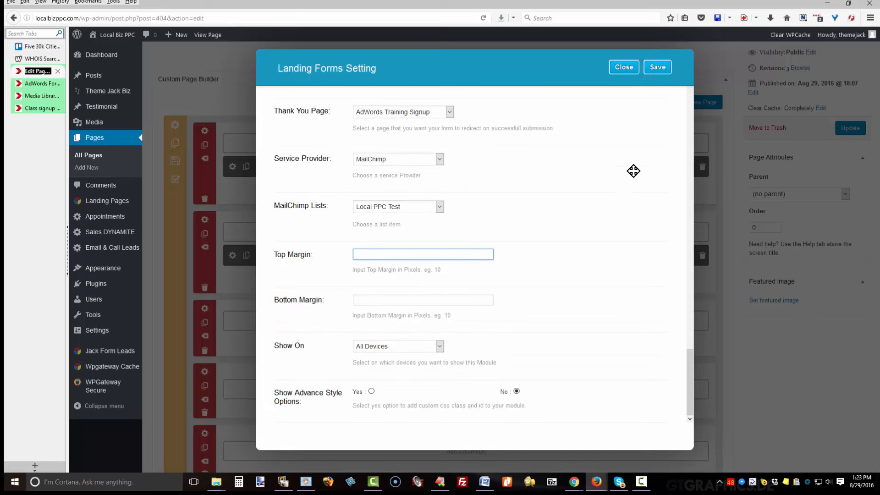
click(658, 67)
click(832, 132)
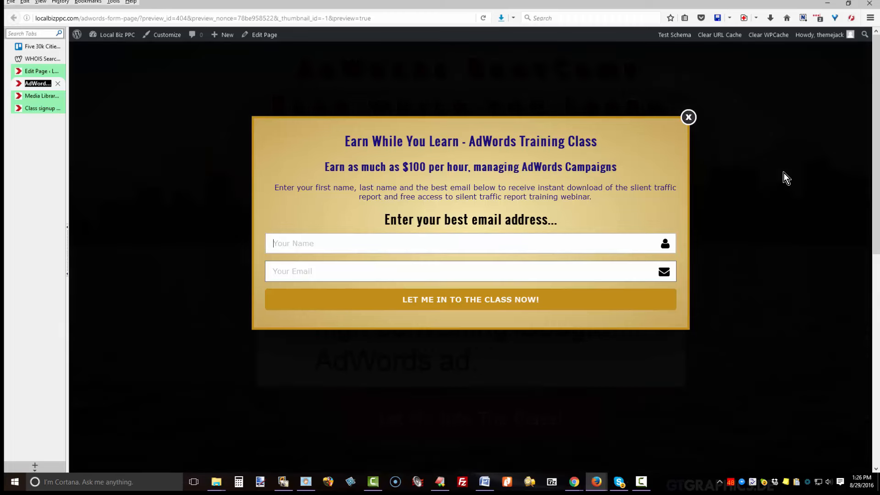
Submit a test name and e-mail address through the preview's popup signup form.
text(Karen)
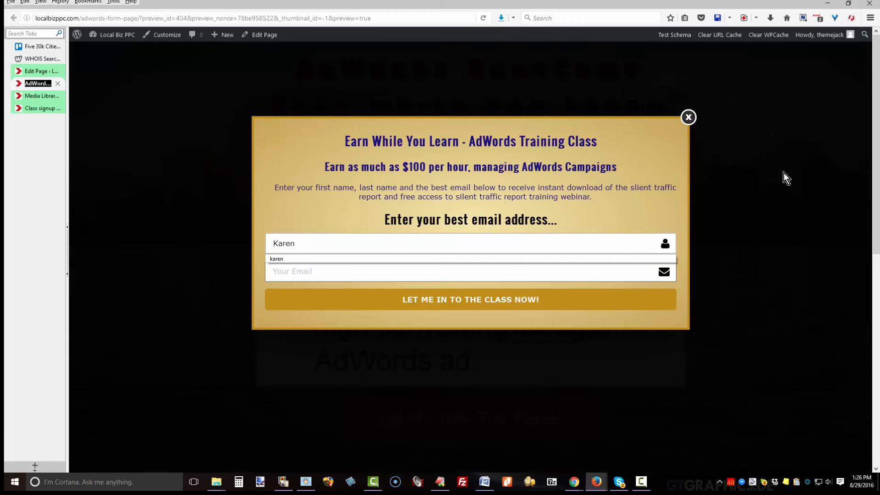
key(Tab)
text(junqu)
key(Down)
key(Return)
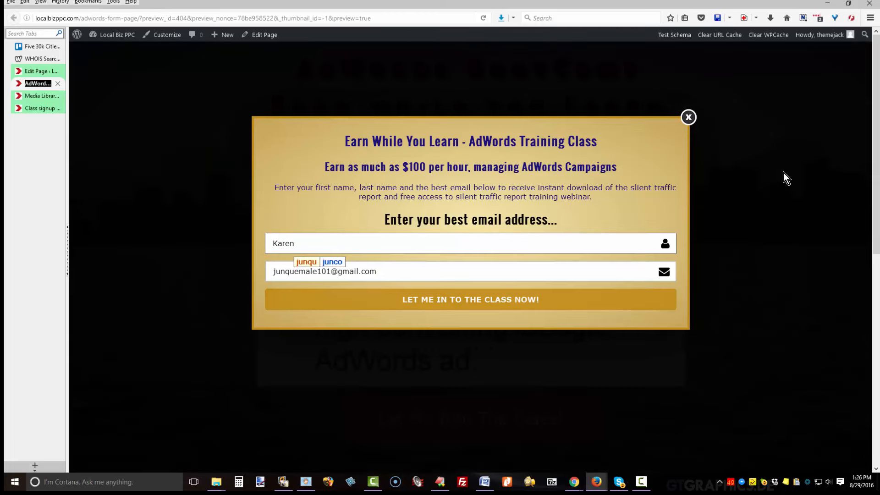
key(Tab)
key(Return)
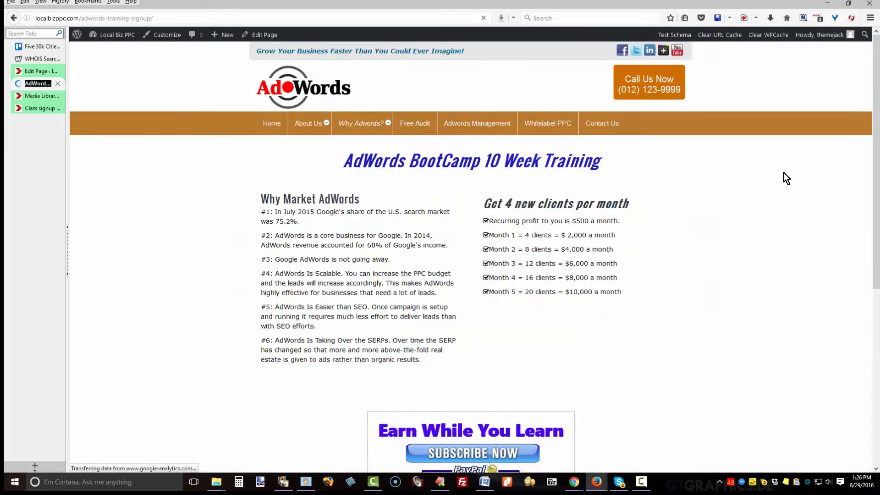
Check the 'Congratulations on Joining the Winning Team' email in Gmail, then return to the page editor.
scroll(784, 172, down, 3)
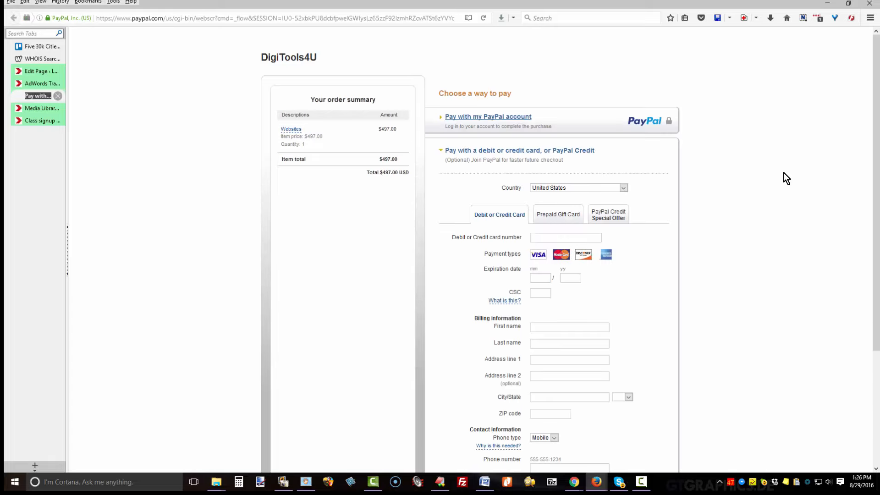
key(ctrl+w)
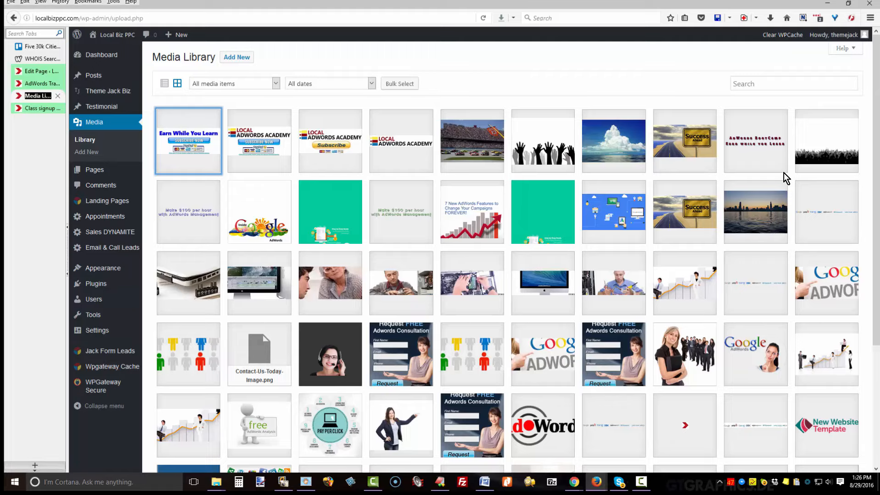
key(ctrl+t)
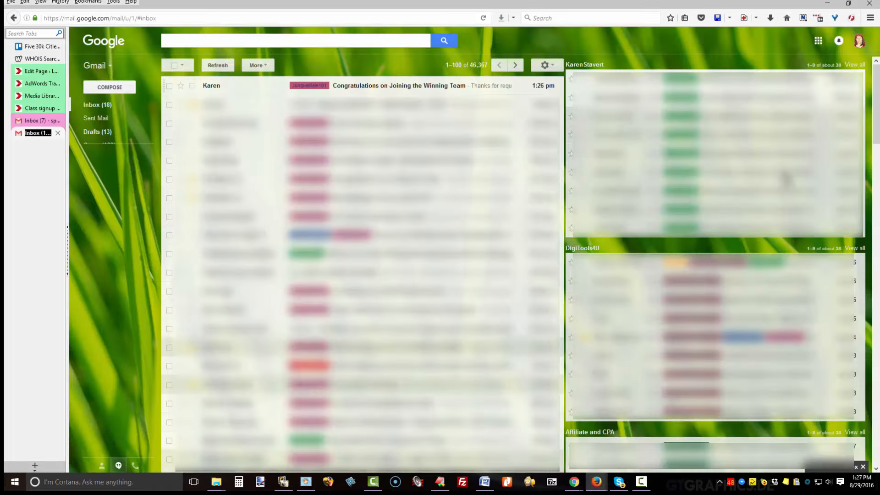
key(F5)
click(399, 85)
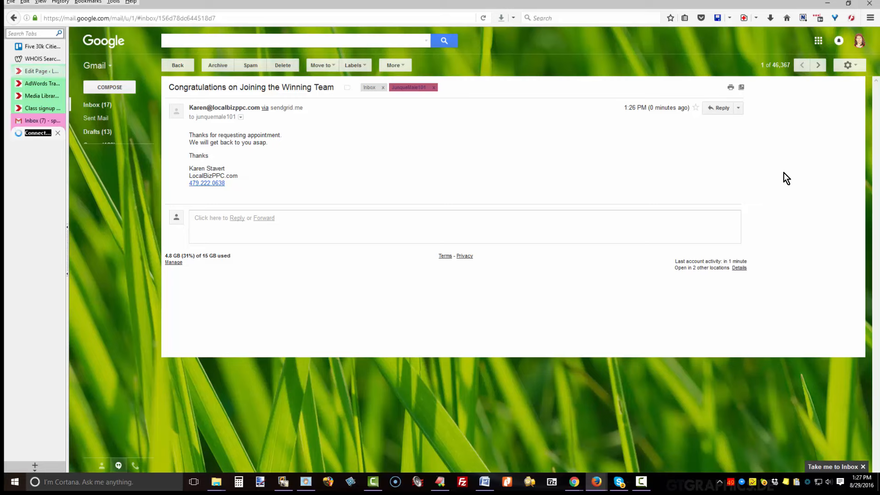
click(41, 71)
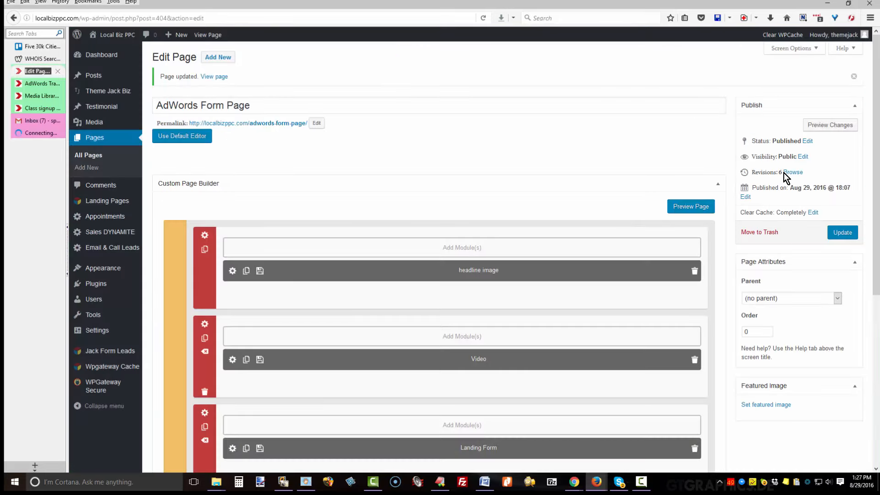
Give the empty row a 1/2 + 1/2 column layout and start adding a module to the left column.
scroll(785, 176, down, 6)
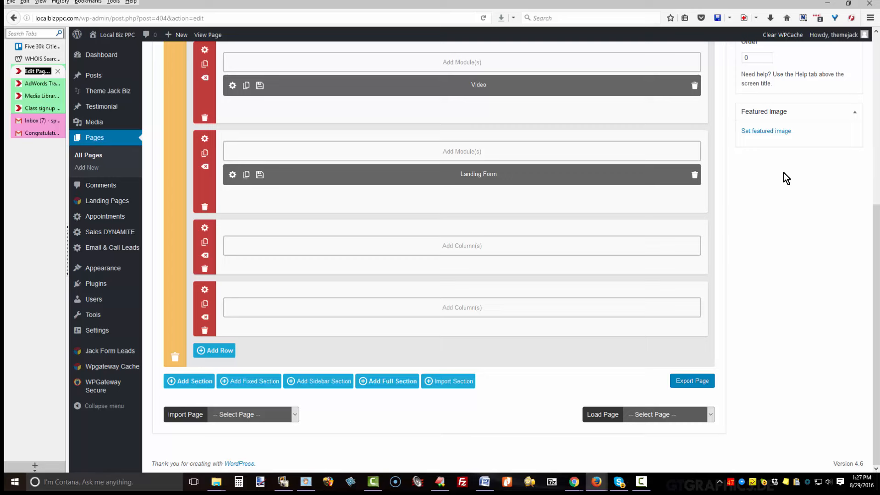
click(463, 246)
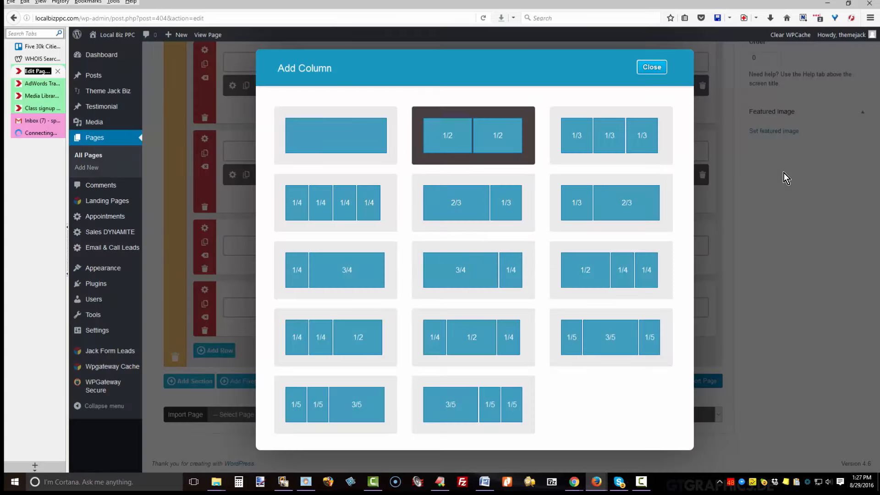
click(481, 146)
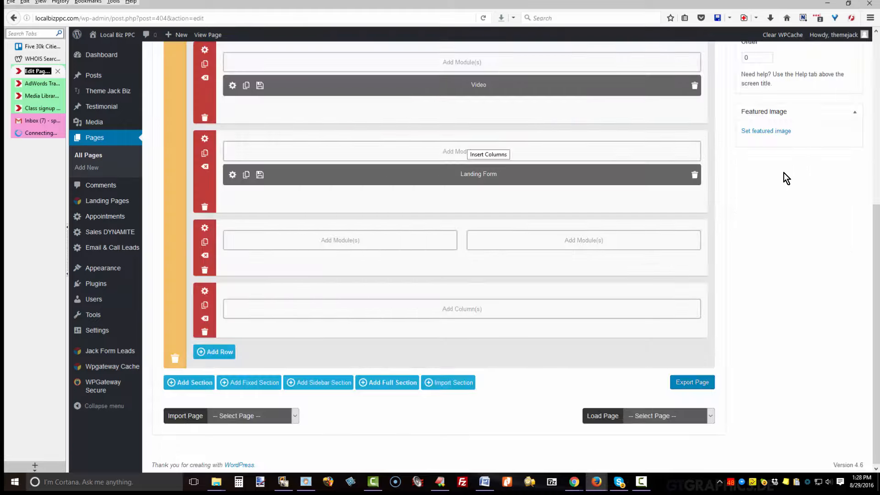
click(340, 240)
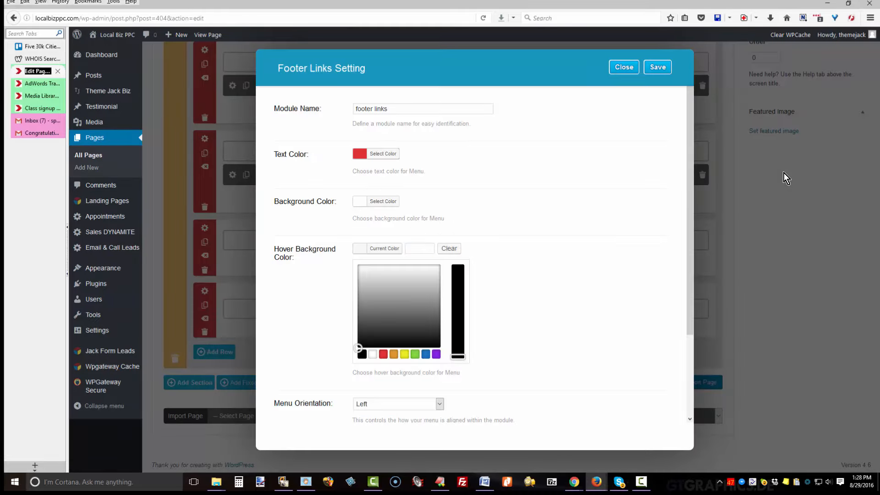
Set the footer links hover background to green (#81d742).
click(415, 354)
scroll(415, 354, down, 3)
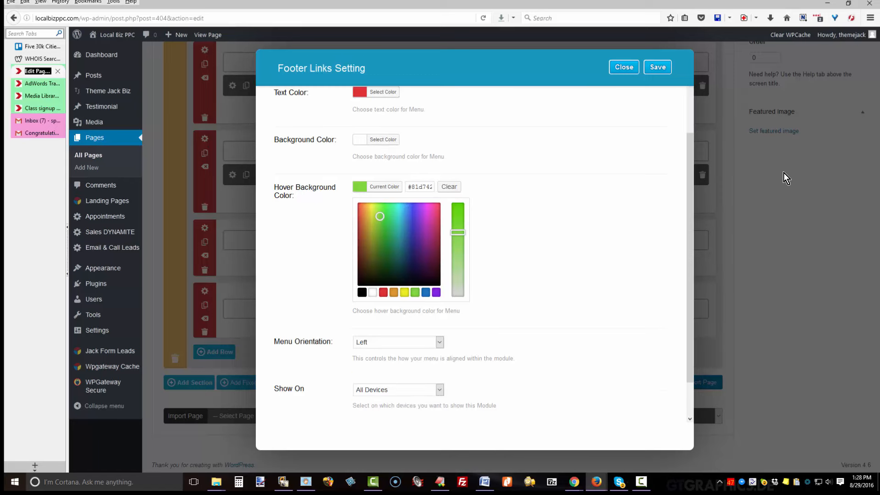
scroll(784, 173, down, 2)
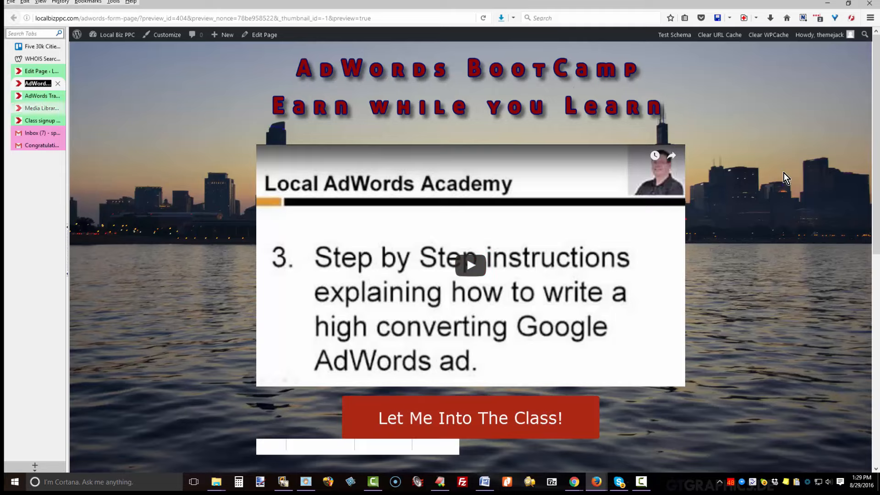
Clear the Landing Form's top margin, set its bottom margin to 300, and save.
key(ctrl+Page_Up)
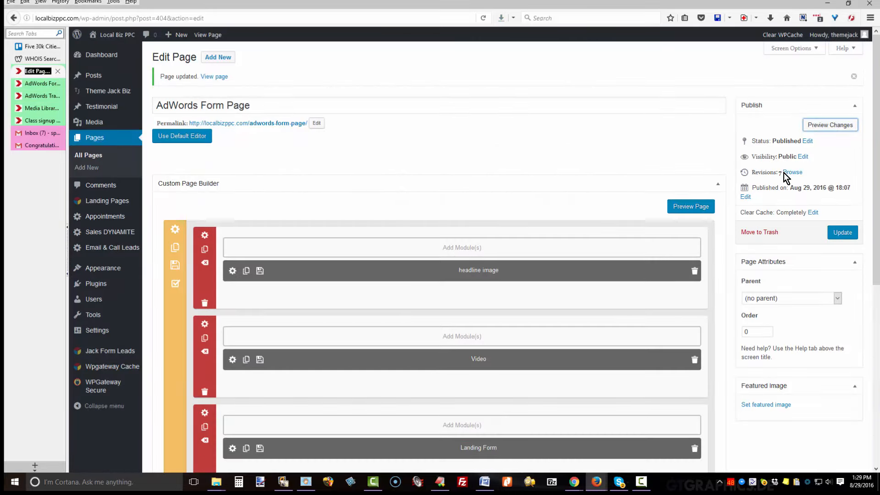
scroll(784, 172, down, 3)
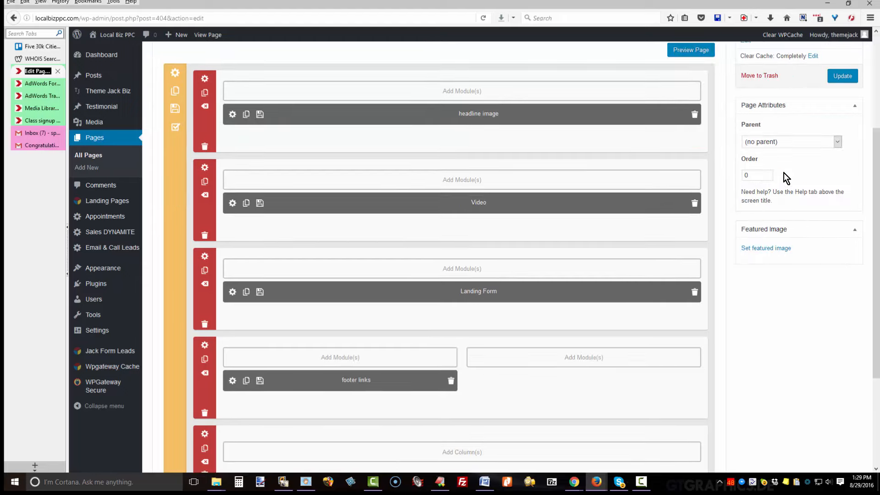
scroll(784, 172, down, 3)
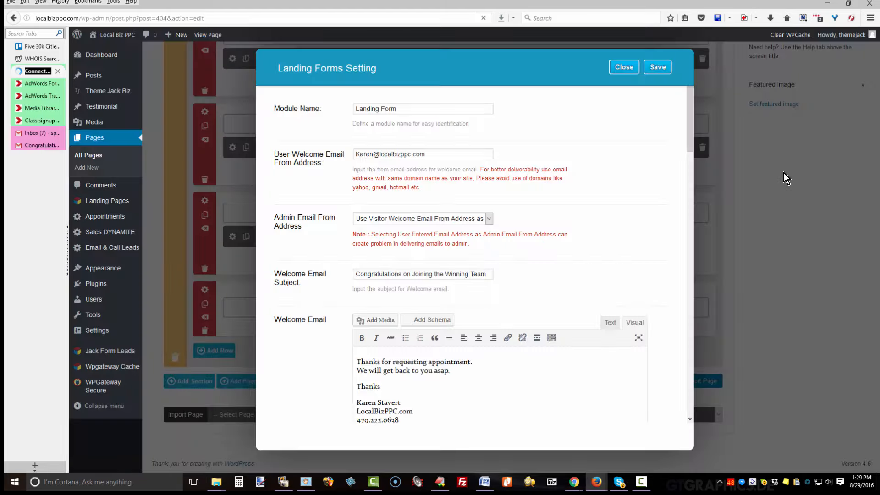
scroll(784, 172, down, 20)
scroll(784, 173, down, 3)
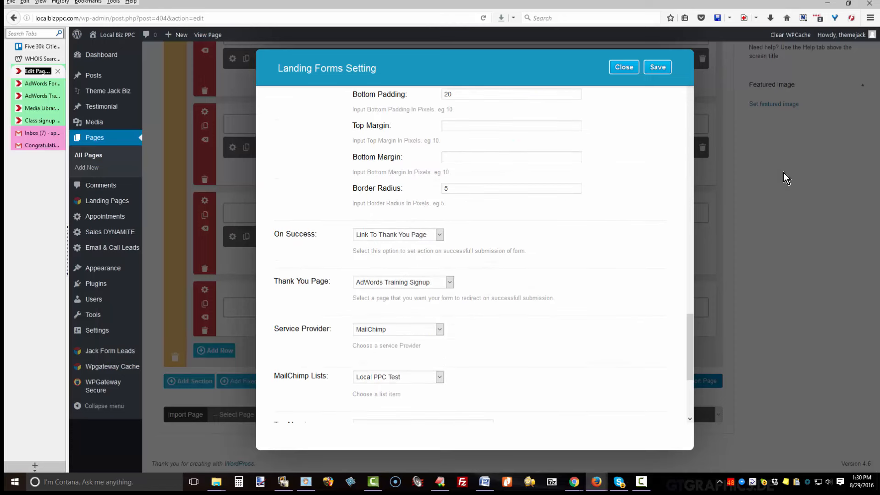
scroll(784, 178, down, 2)
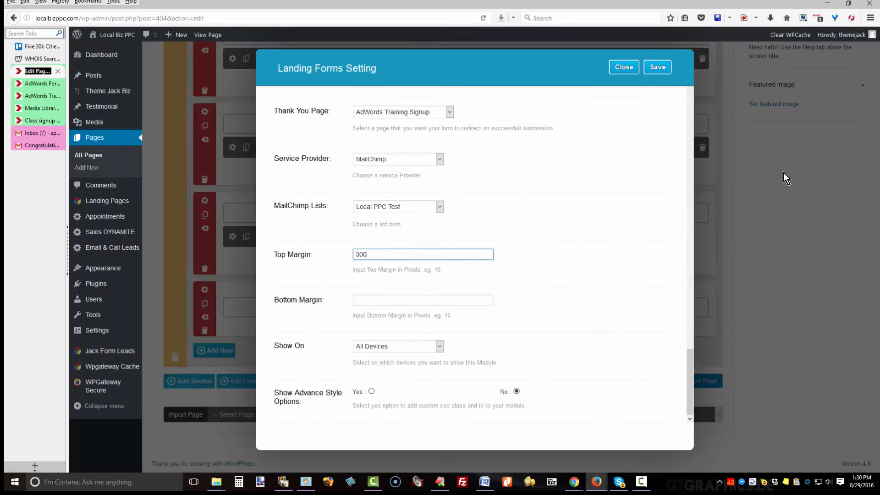
key(ctrl+a)
key(BackSpace)
key(Tab)
text(300)
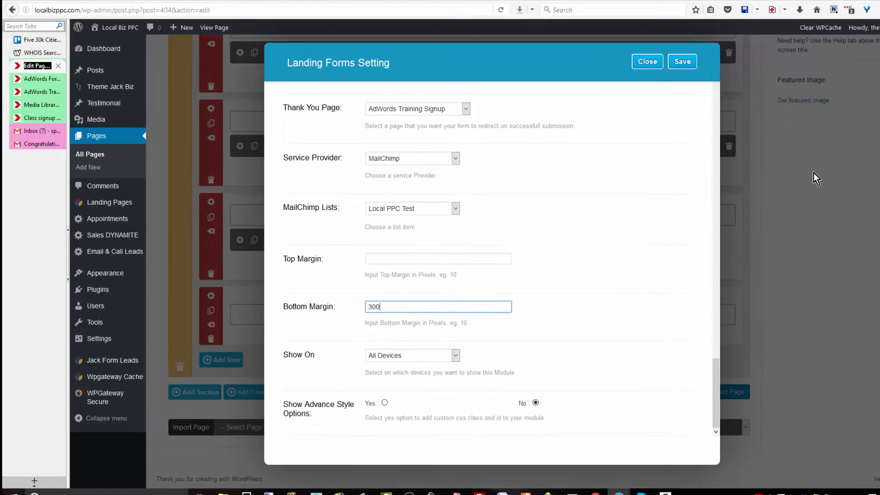
key(Return)
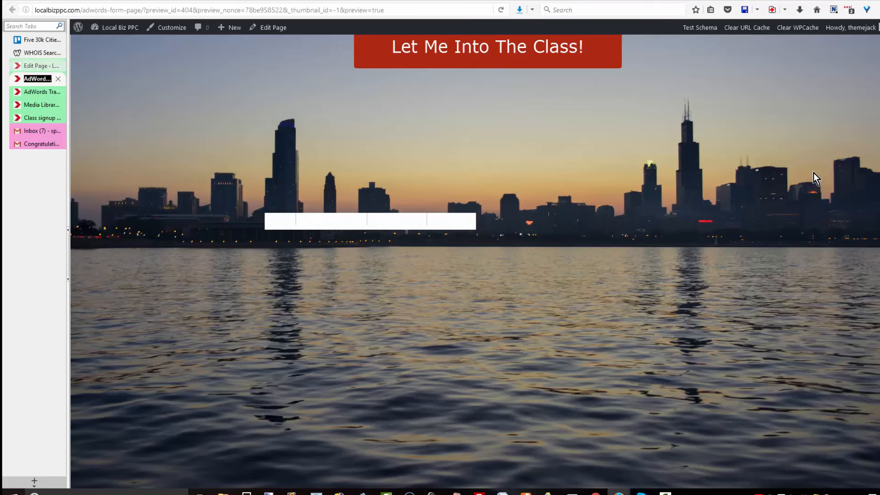
Back in the page editor, make the last row a single full-width column and add an Image module.
key(ctrl+Page_Up)
scroll(814, 173, down, 7)
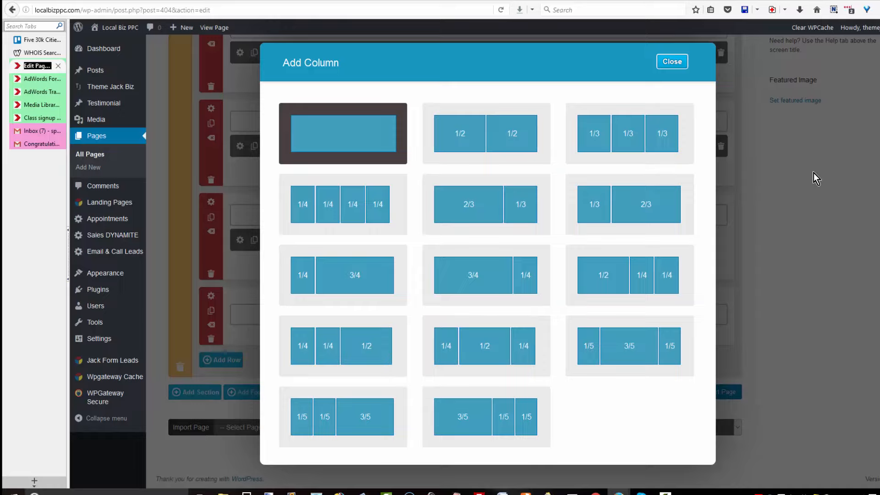
key(Escape)
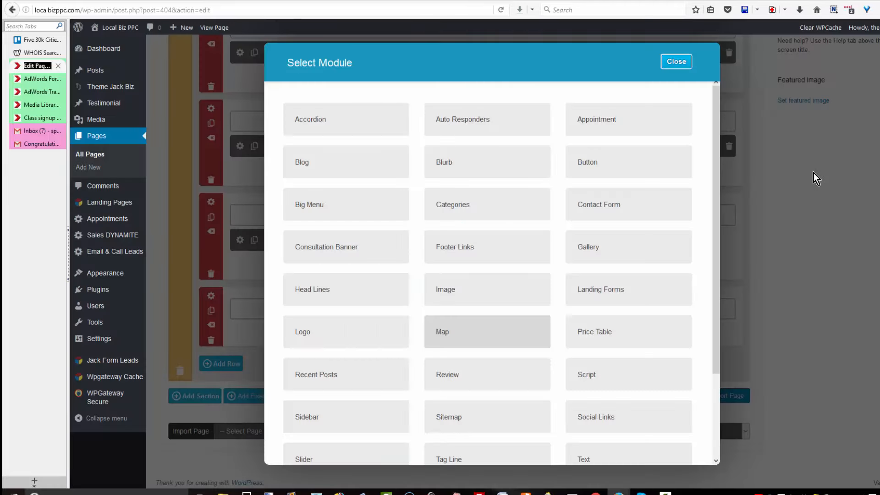
click(487, 289)
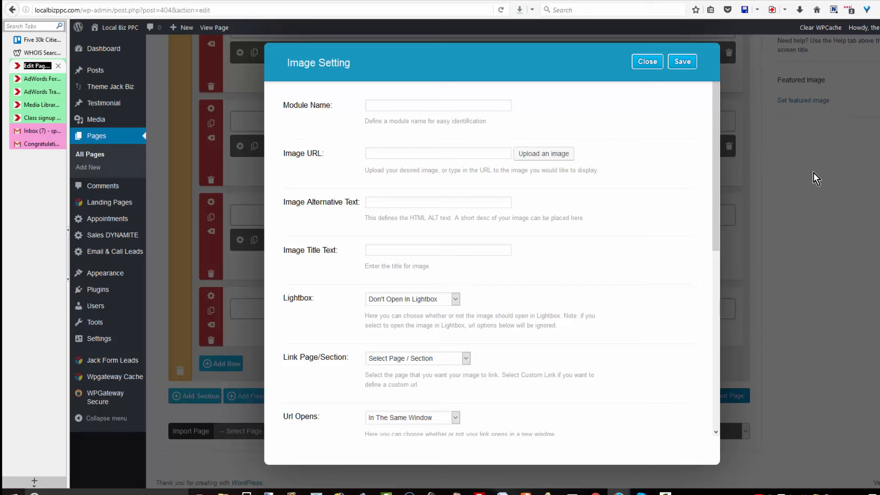
Name the image module 'blank' with 300 px top padding, save it, and move its row above the footer links.
text(blank)
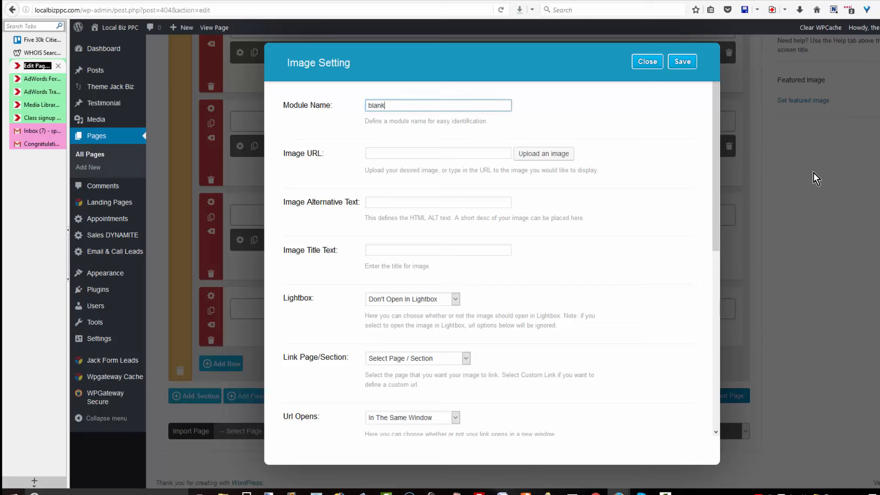
key(Tab)
key(Tab)
key(Tab)
key(Tab)
key(Tab)
key(Tab)
key(Tab)
key(Tab)
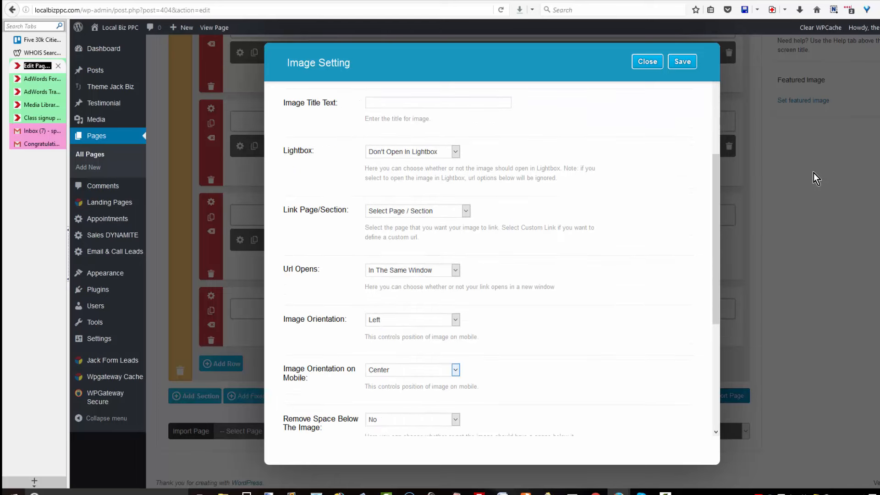
key(Tab)
key(Tab)
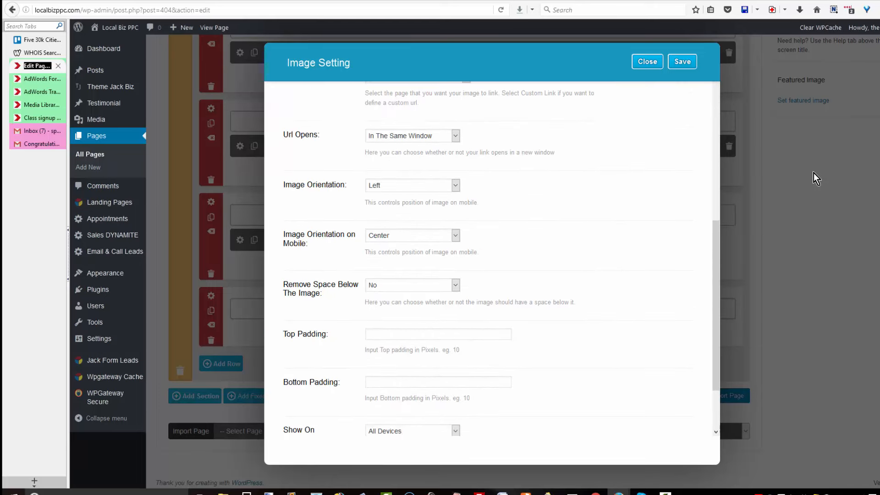
key(Tab)
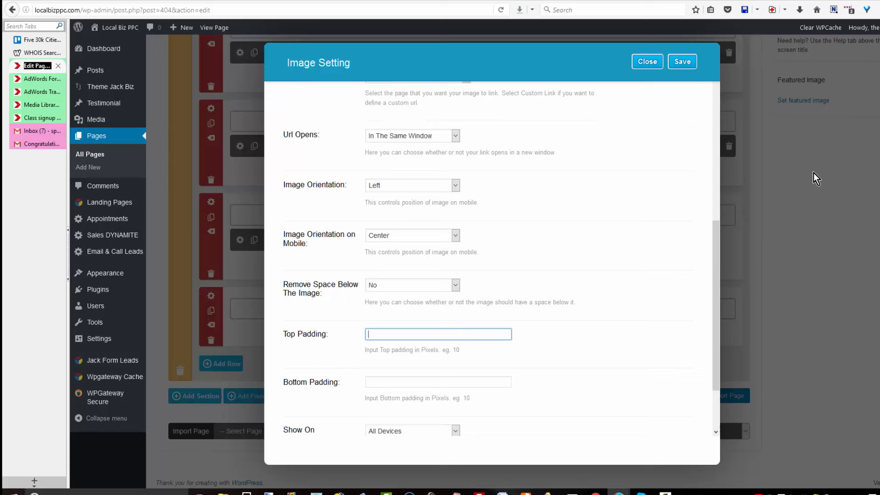
text(300)
key(Tab)
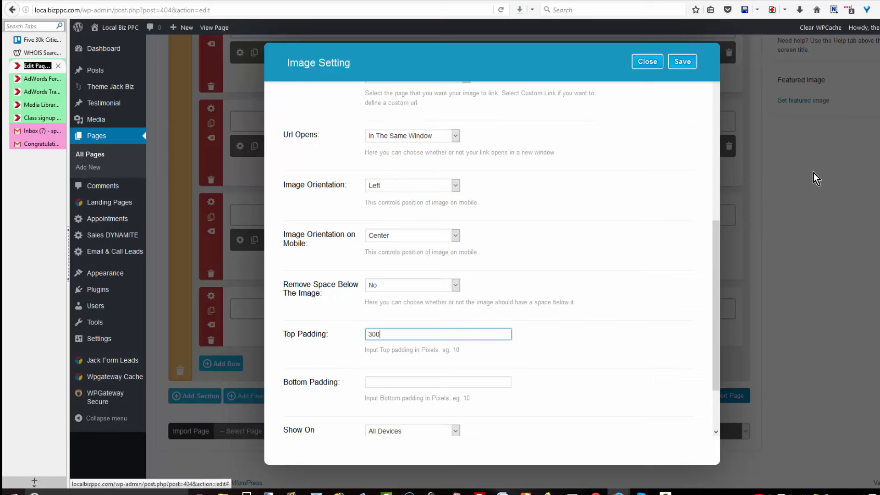
key(Return)
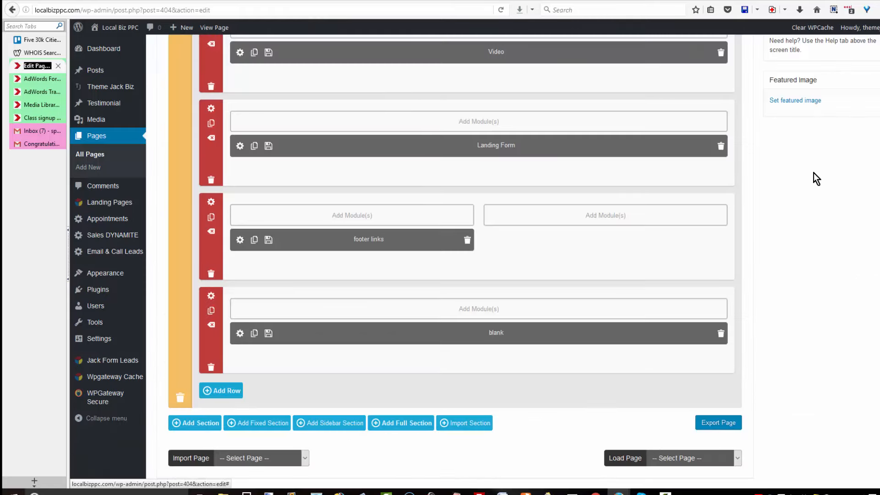
mouse_move(211, 346)
mouse_down()
mouse_move(204, 253)
mouse_move(222, 296)
mouse_move(206, 294)
mouse_up()
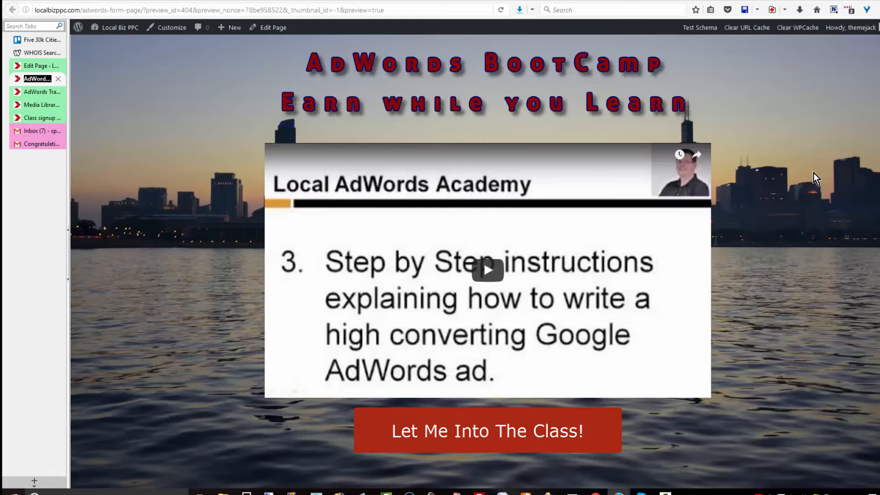
Scroll the page preview down and back up to check the gap above the footer links.
scroll(814, 172, down, 5)
scroll(814, 178, down, 4)
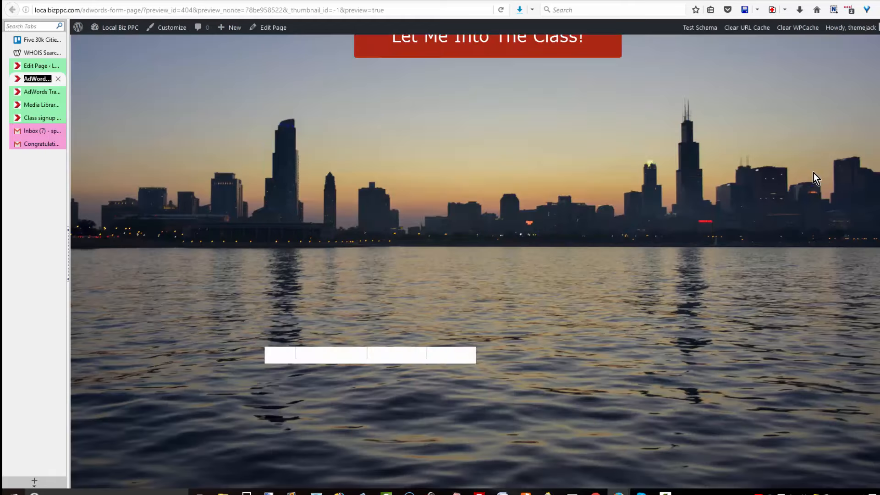
scroll(813, 172, up, 2)
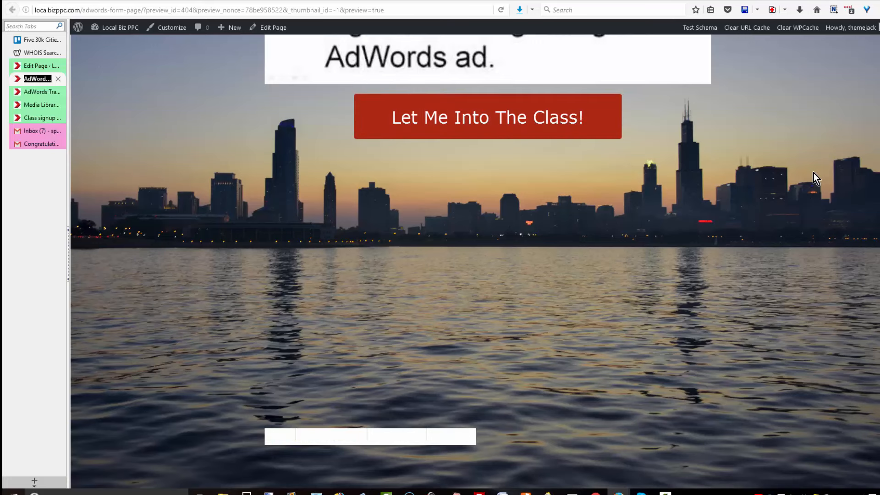
scroll(814, 173, up, 3)
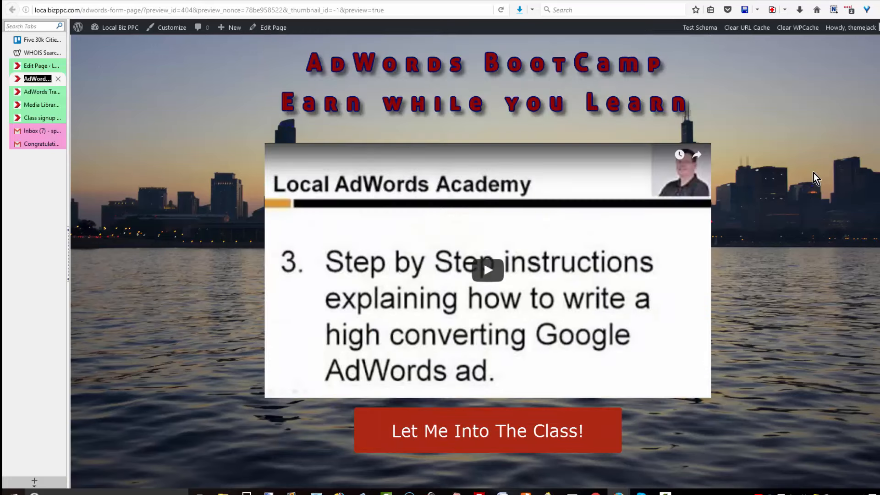